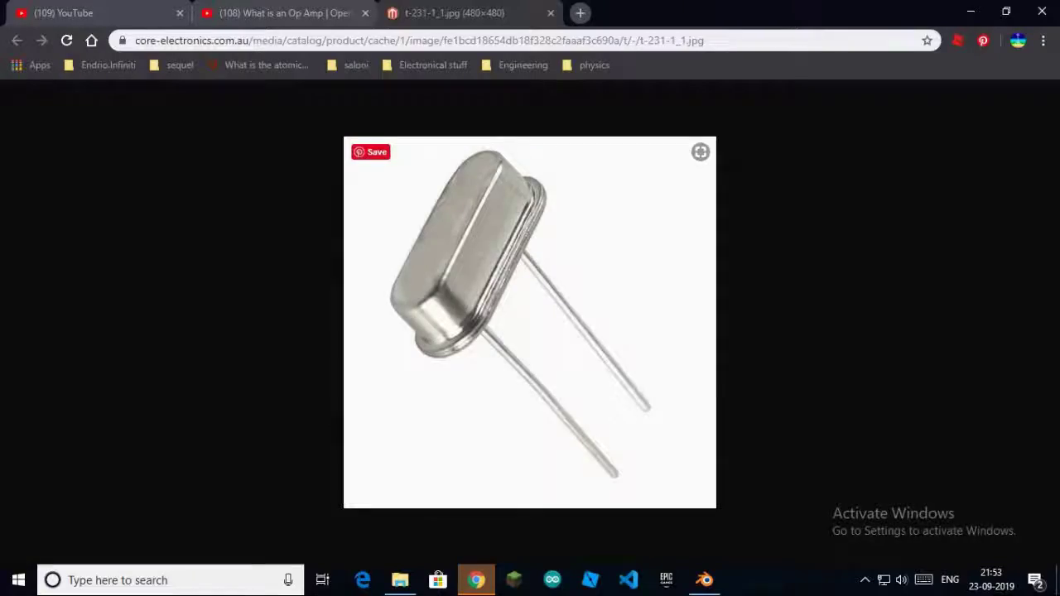
After viewing the HC-49 reference photo in Chrome, switch to the Blender default-cube scene
{"action": "left_click", "coordinate": [705, 582]}
Delete the default cube, add a mesh cylinder, view it from the top and enter Edit Mode
{"action": "key", "text": "x"}
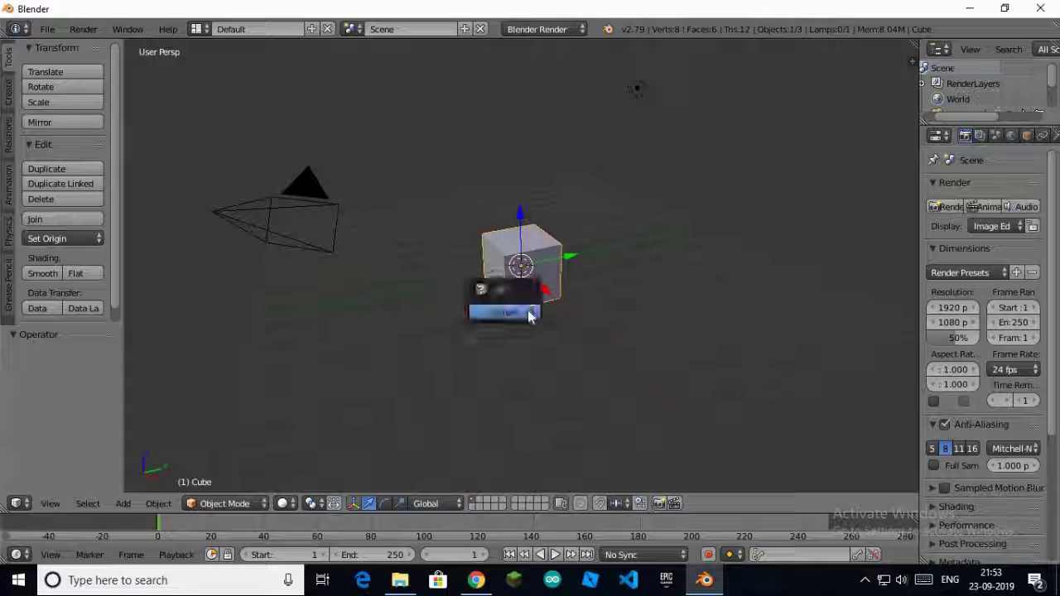
{"action": "left_click", "coordinate": [527, 312]}
{"action": "left_click", "coordinate": [125, 504]}
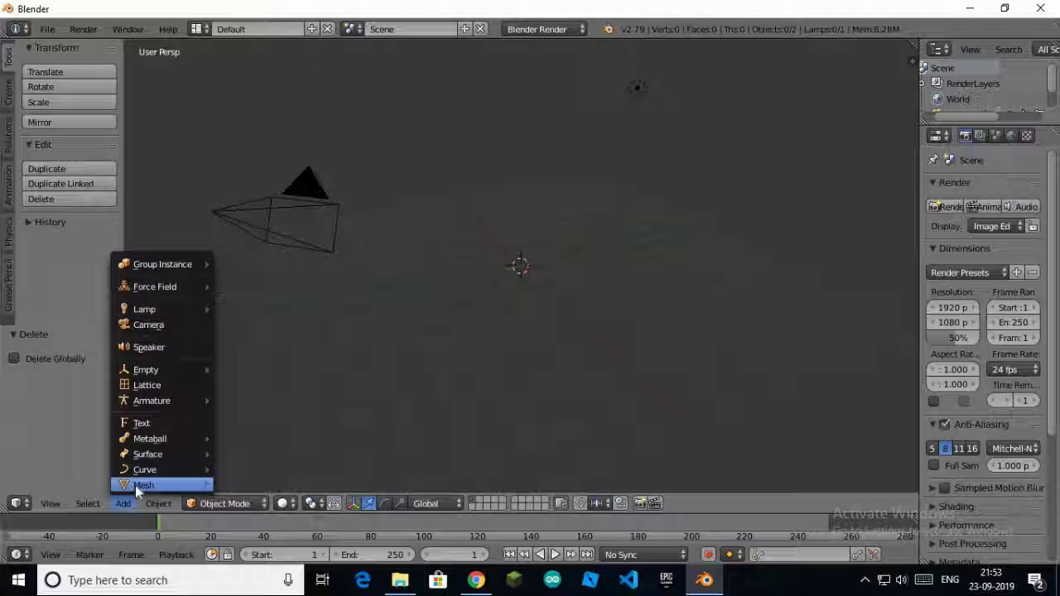
{"action": "mouse_move", "coordinate": [144, 485]}
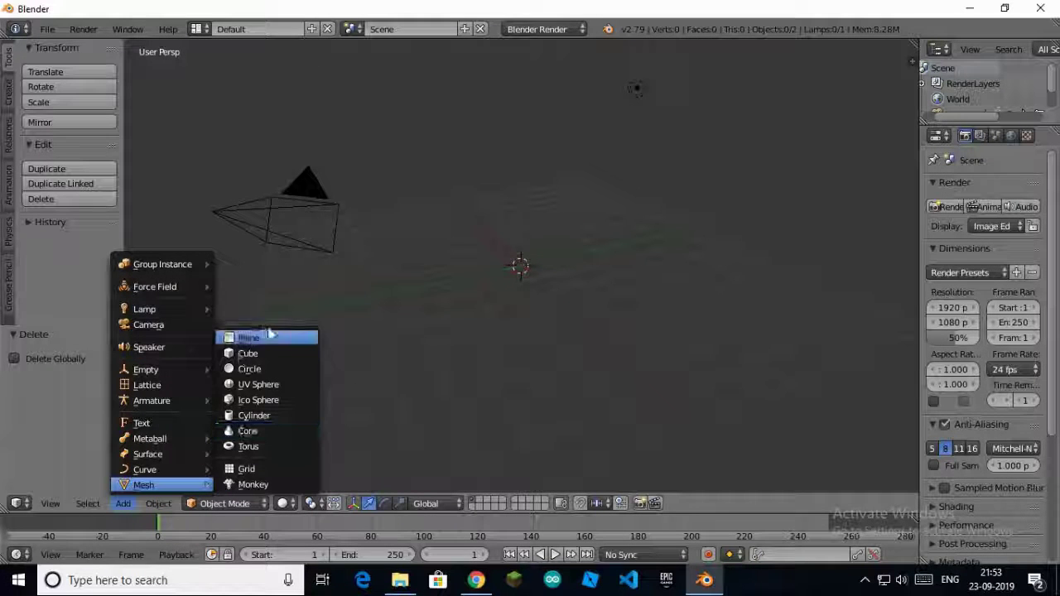
{"action": "left_click", "coordinate": [275, 417]}
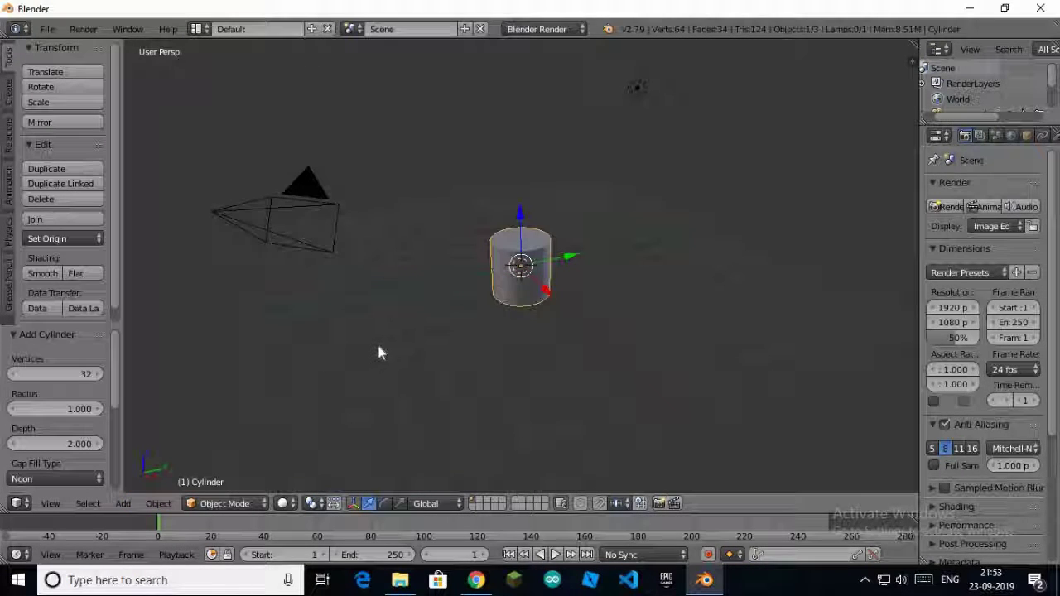
{"action": "key", "text": "KP_7"}
{"action": "scroll", "coordinate": [526, 309], "scroll_direction": "up", "scroll_amount": 5}
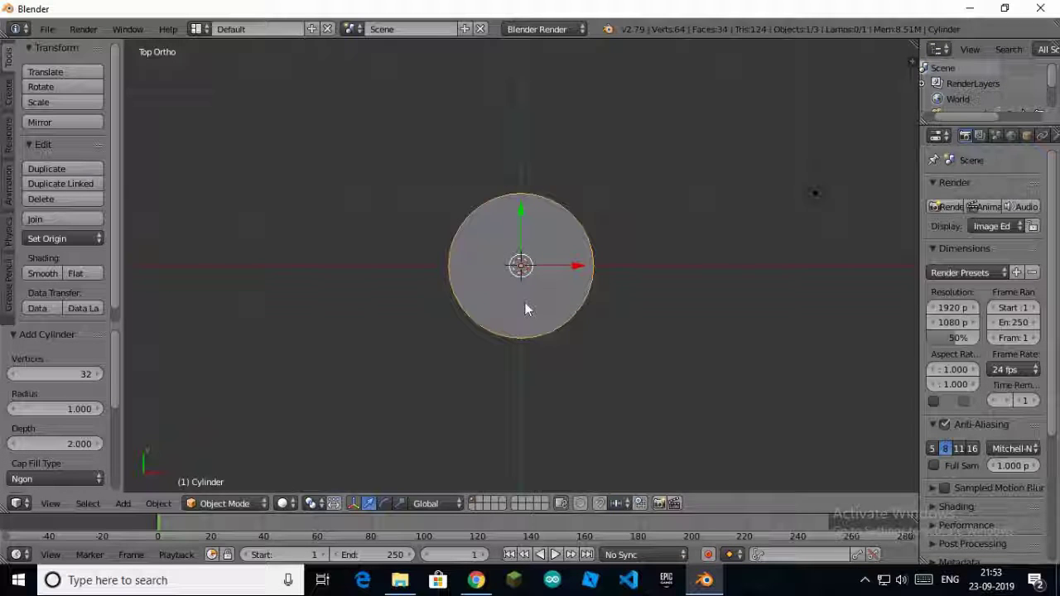
{"action": "key", "text": "Tab"}
In wireframe, box-select and delete the faces of the cylinder's right half
{"action": "scroll", "coordinate": [532, 296], "scroll_direction": "up", "scroll_amount": 2}
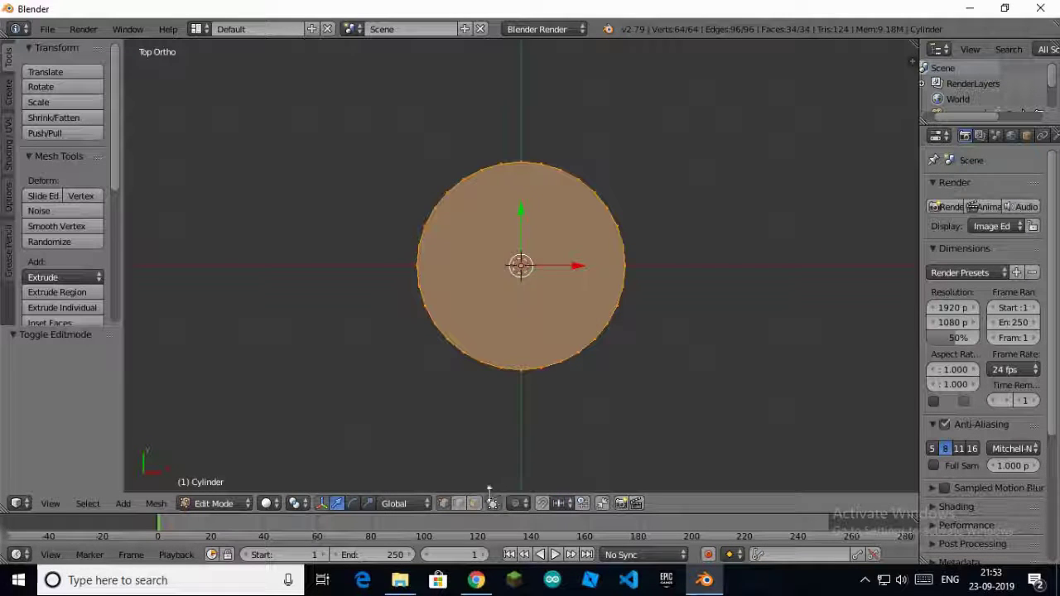
{"action": "key", "text": "z"}
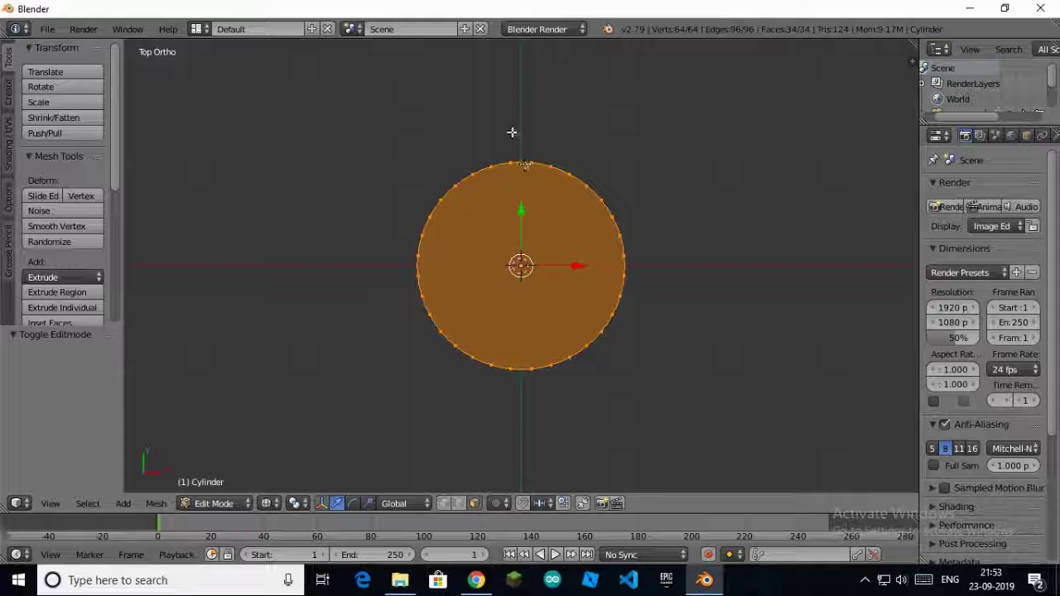
{"action": "key", "text": "a"}
{"action": "key", "text": "b"}
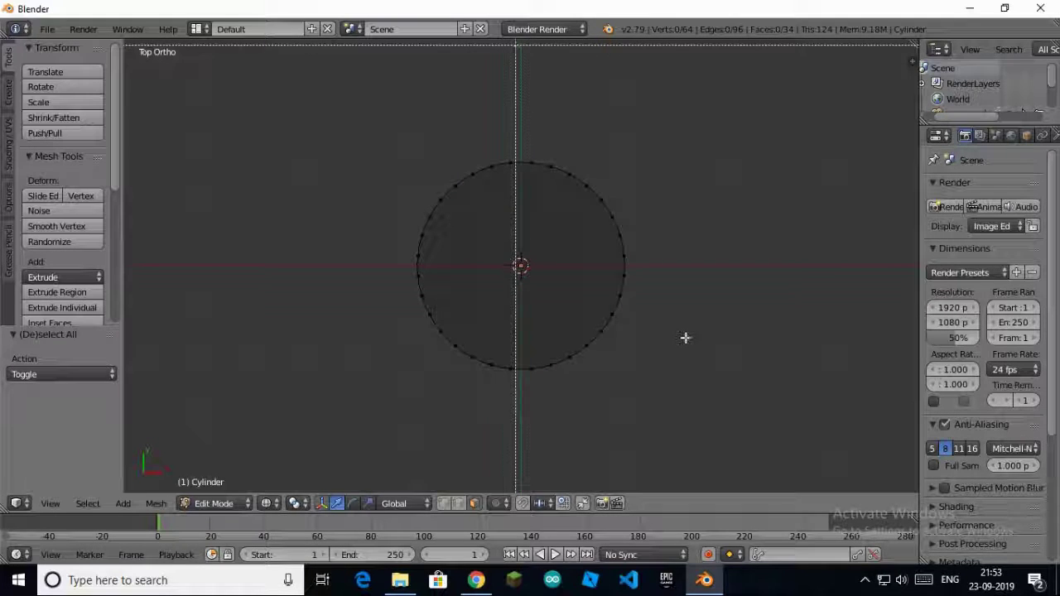
{"action": "left_click_drag", "start_coordinate": [516, 43], "coordinate": [745, 478]}
{"action": "key", "text": "x"}
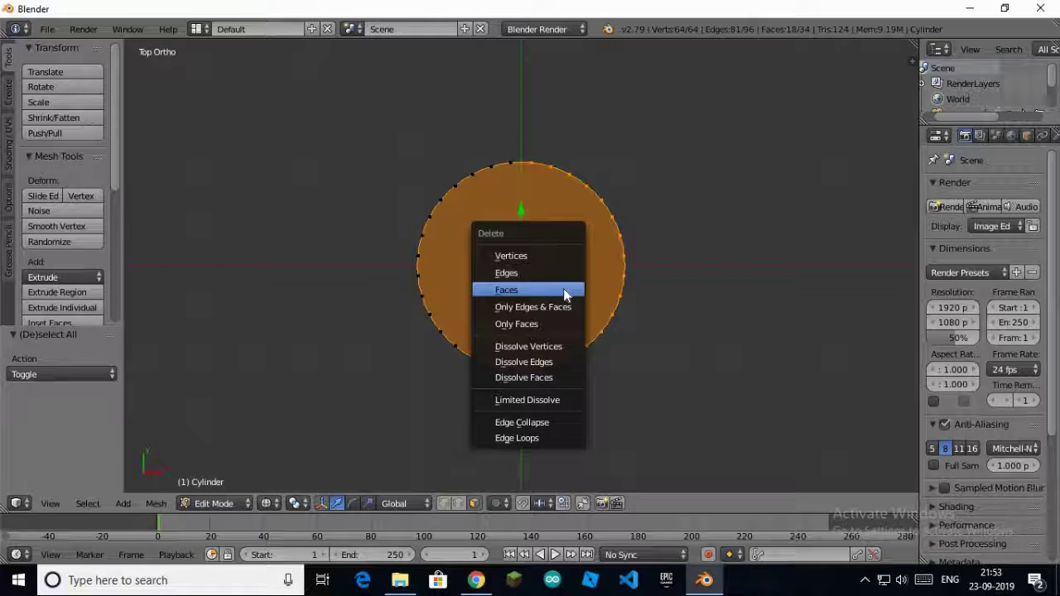
{"action": "left_click", "coordinate": [568, 293]}
Add a Mirror modifier to the half-cylinder with Clipping enabled
{"action": "left_click", "coordinate": [1056, 135]}
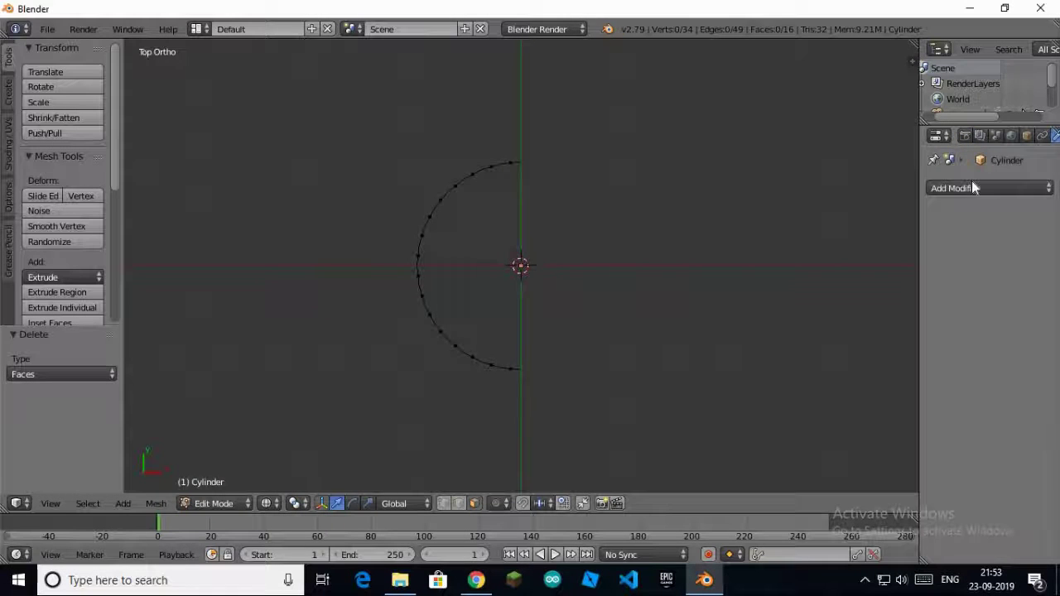
{"action": "left_click", "coordinate": [972, 188]}
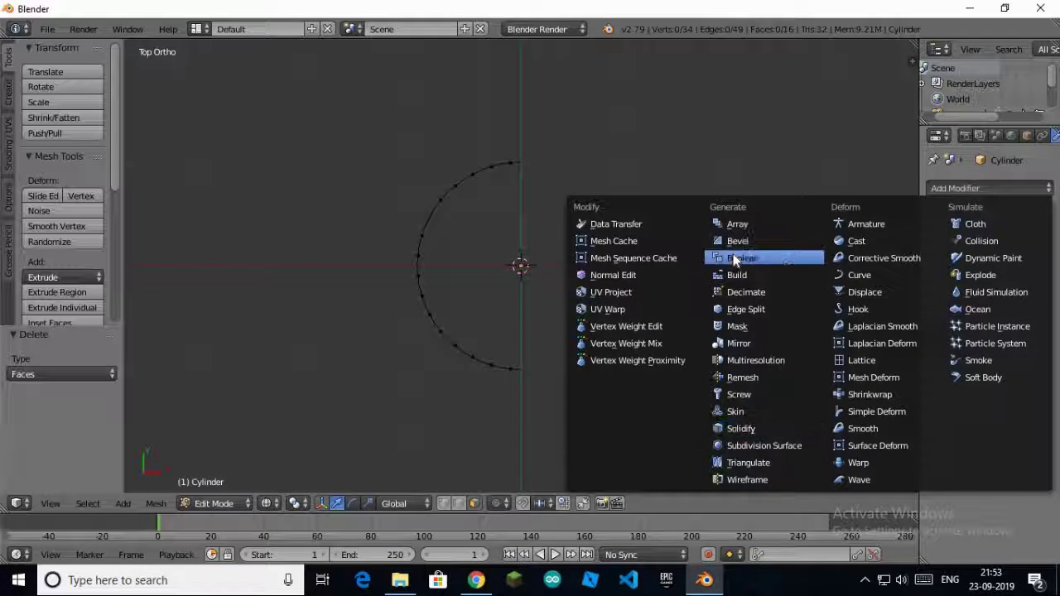
{"action": "left_click", "coordinate": [750, 341]}
{"action": "left_click", "coordinate": [987, 290]}
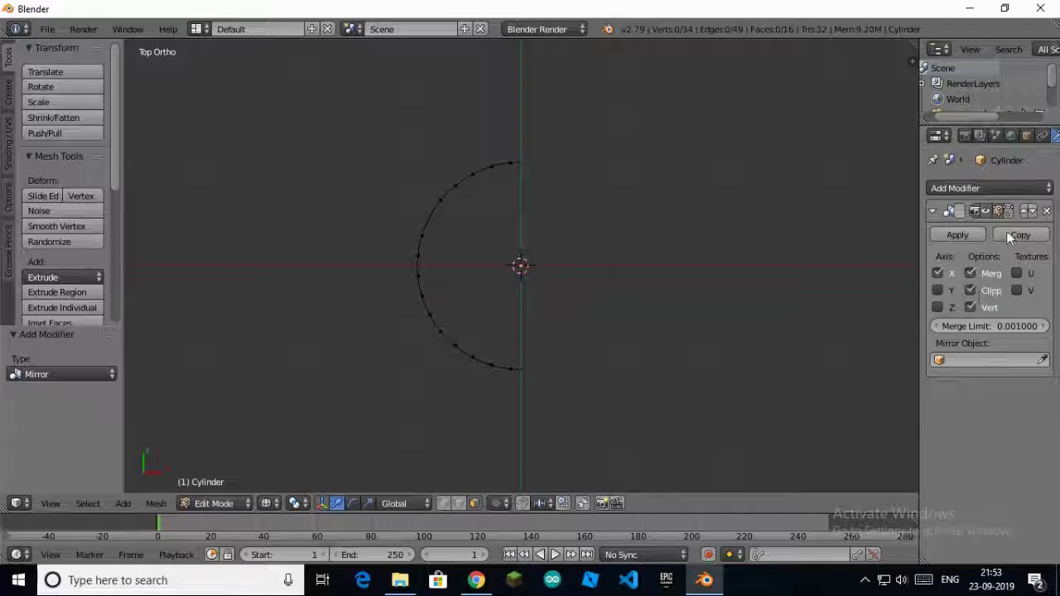
Select all the half's vertices and move them -0.312 along X into a stadium shape, checking the reference
{"action": "mouse_move", "coordinate": [549, 355]}
{"action": "middle_mouse_down"}
{"action": "mouse_move", "coordinate": [500, 285]}
{"action": "mouse_move", "coordinate": [522, 289]}
{"action": "mouse_move", "coordinate": [531, 393]}
{"action": "middle_mouse_up"}
{"action": "left_click", "coordinate": [474, 503]}
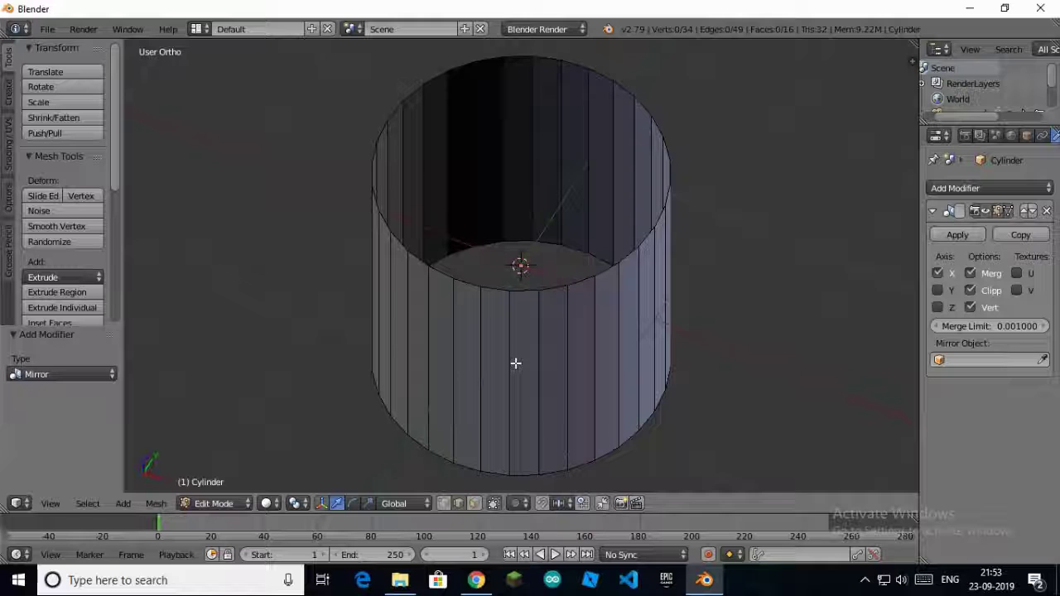
{"action": "key", "text": "KP_7"}
{"action": "left_click", "coordinate": [474, 504]}
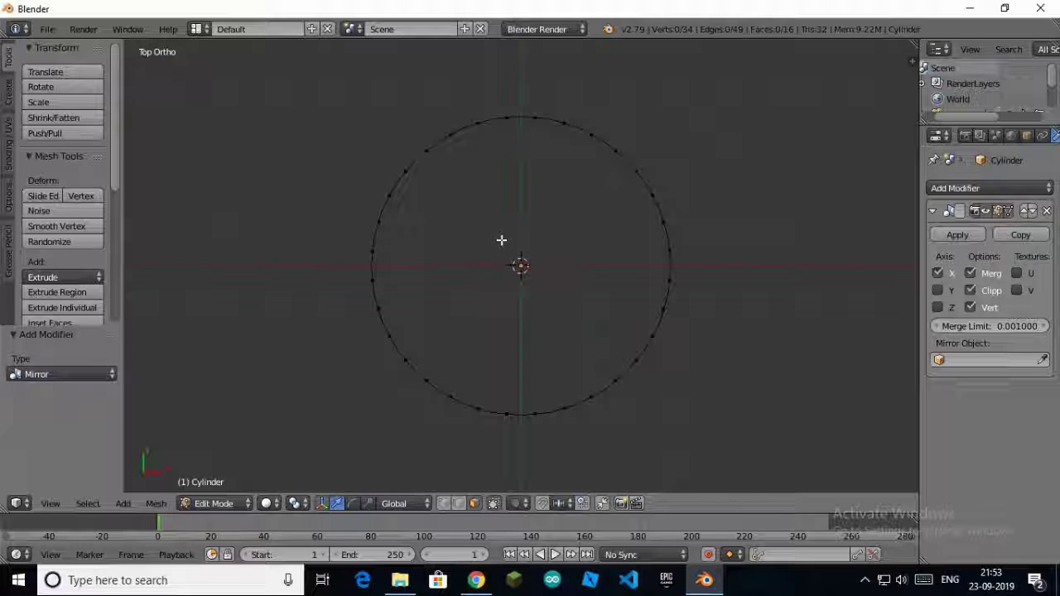
{"action": "key", "text": "b"}
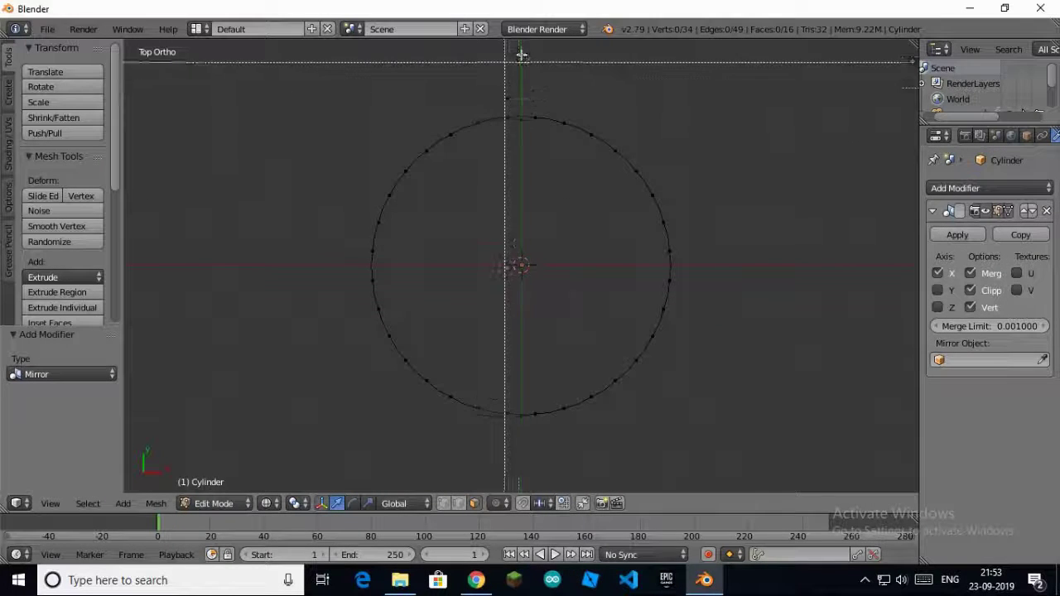
{"action": "left_click_drag", "start_coordinate": [521, 53], "coordinate": [816, 492]}
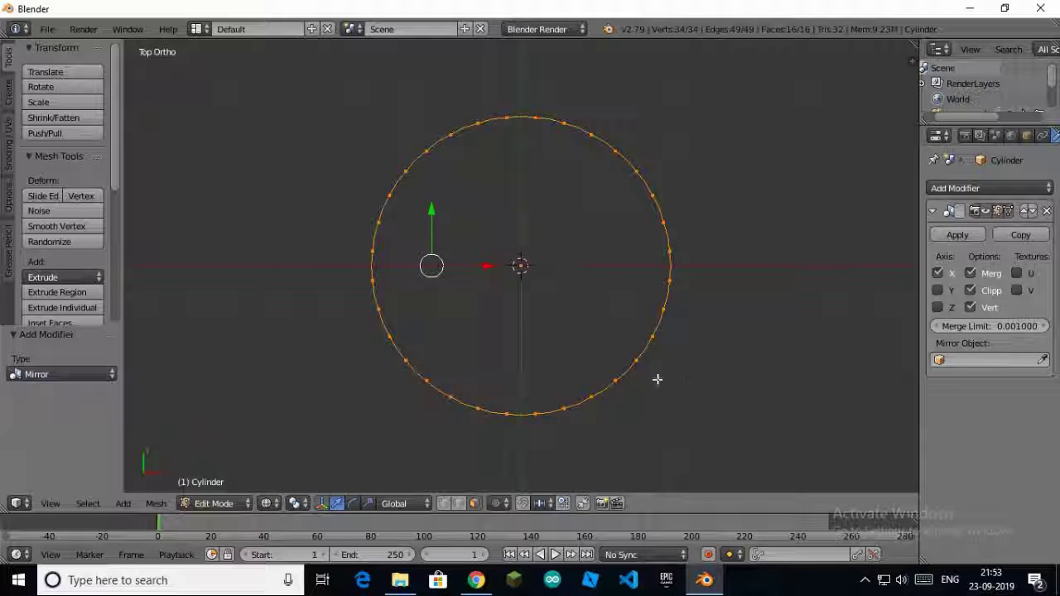
{"action": "left_click_drag", "start_coordinate": [484, 266], "coordinate": [296, 320]}
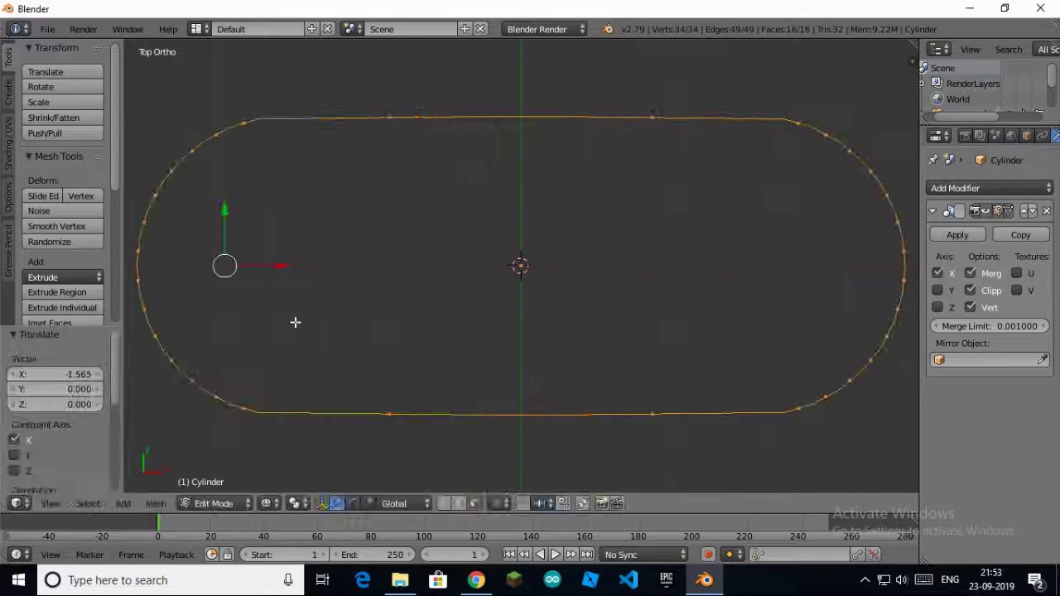
{"action": "scroll", "coordinate": [422, 287], "scroll_direction": "down", "scroll_amount": 4}
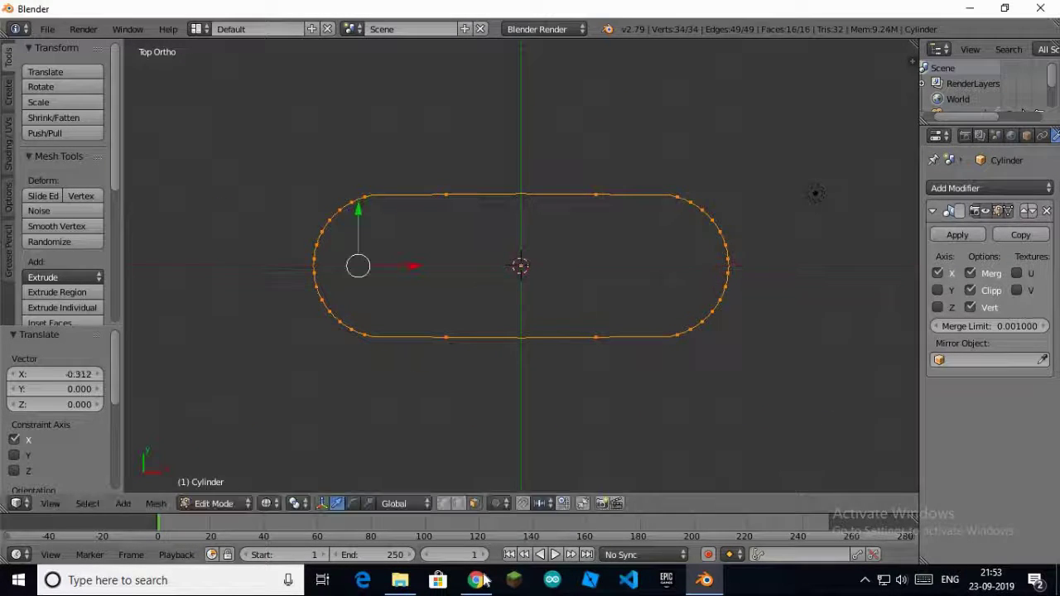
{"action": "key", "text": "alt+Tab"}
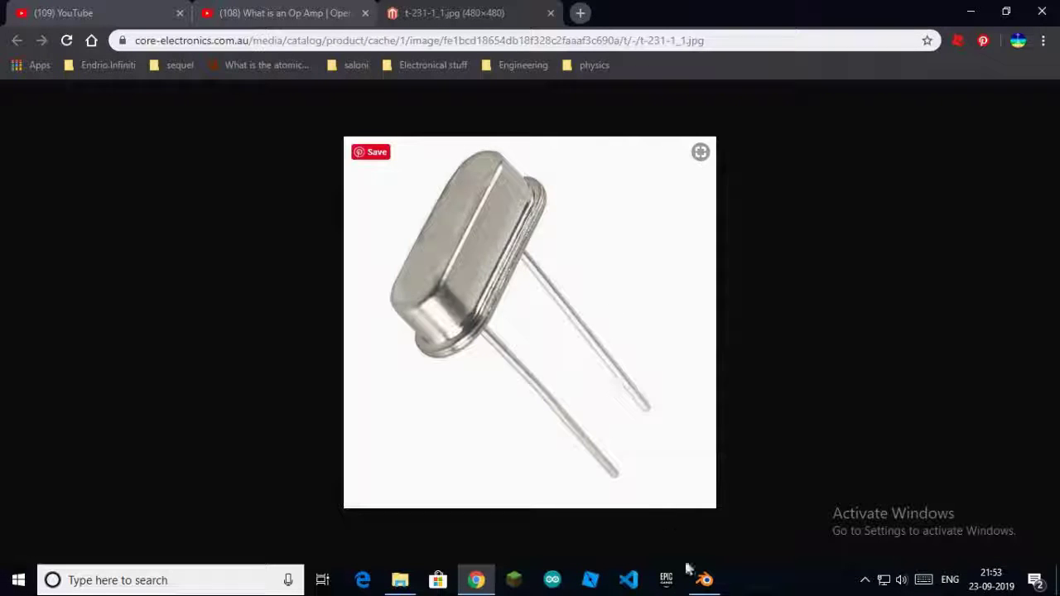
{"action": "left_click", "coordinate": [704, 579]}
Fine-tune the stadium's length along X and confirm it
{"action": "left_click_drag", "start_coordinate": [457, 265], "coordinate": [442, 265]}
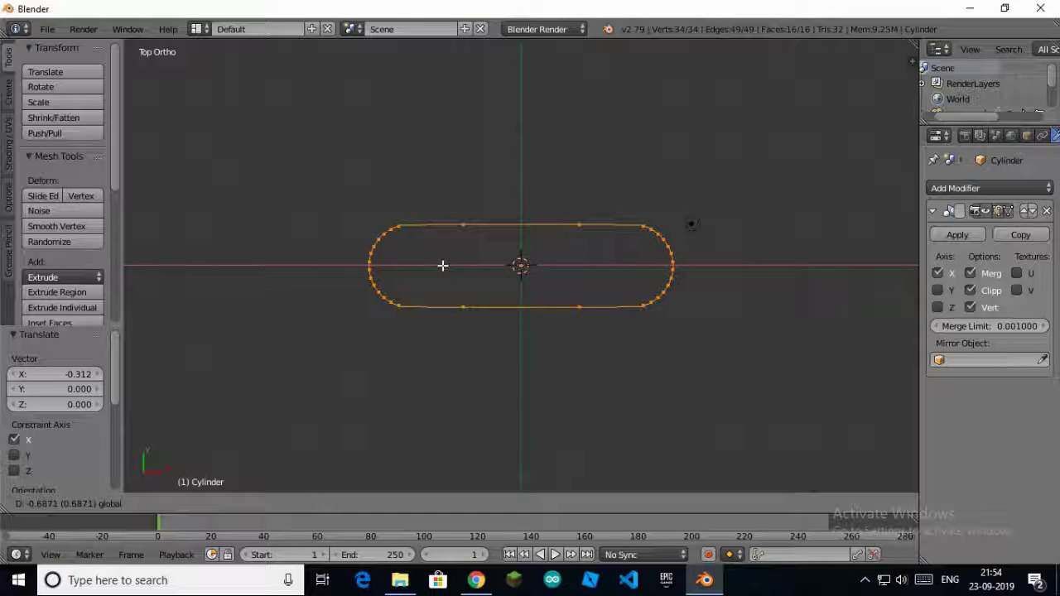
{"action": "middle_click_drag", "start_coordinate": [488, 307], "coordinate": [502, 422]}
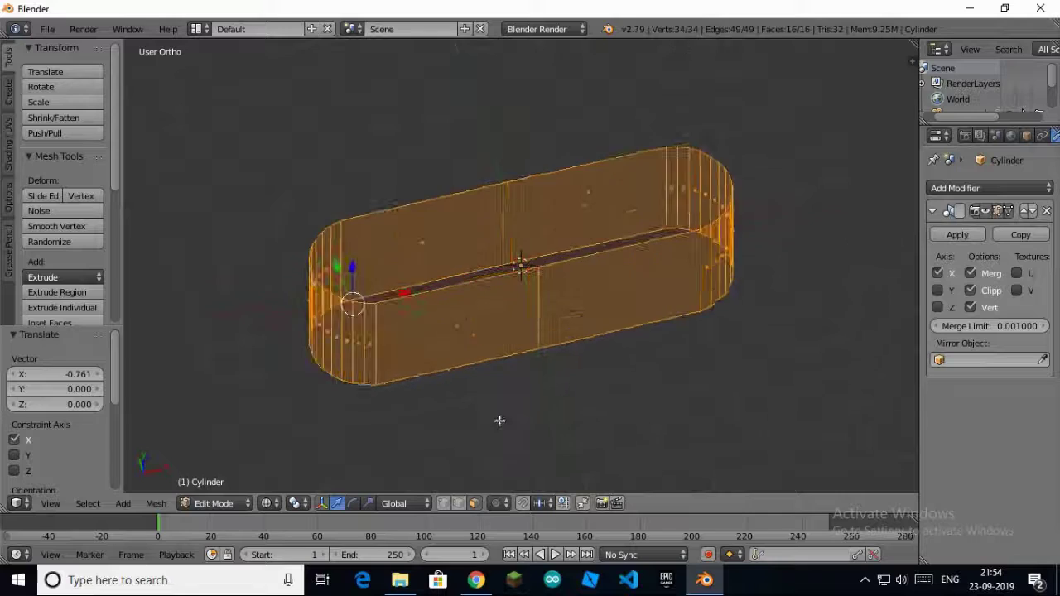
{"action": "scroll", "coordinate": [502, 422], "scroll_direction": "up", "scroll_amount": 5}
In solid shading, select the open end's edge loop and fill it with a face
{"action": "key", "text": "a"}
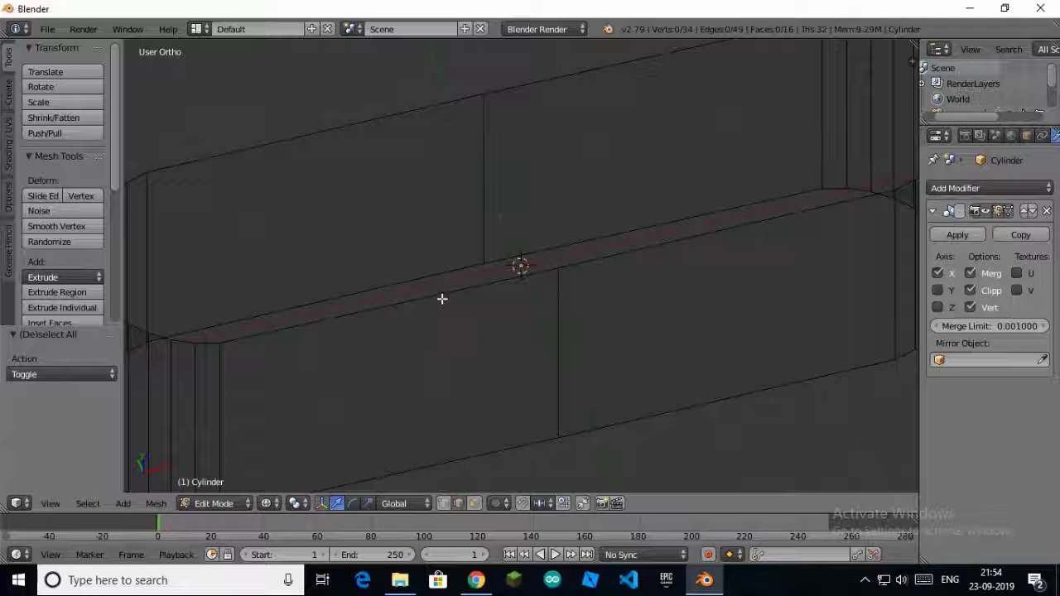
{"action": "key", "text": "z"}
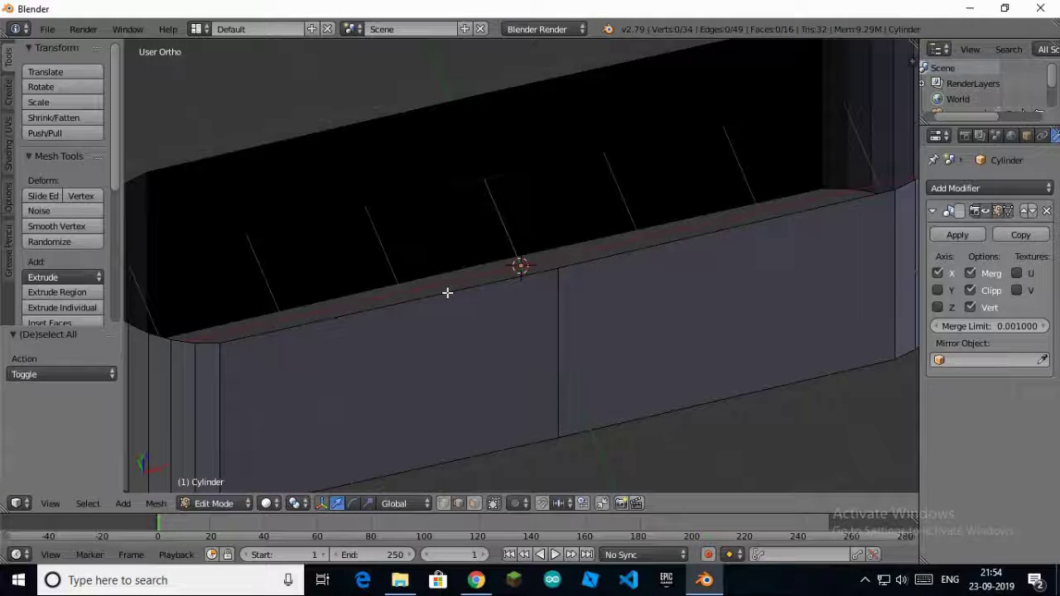
{"action": "right_click", "coordinate": [448, 292], "text": "alt"}
{"action": "scroll", "coordinate": [489, 312], "scroll_direction": "down", "scroll_amount": 5}
{"action": "key", "text": "f"}
View the shape from below and the side, then switch to face select mode
{"action": "key", "text": "ctrl+KP_7"}
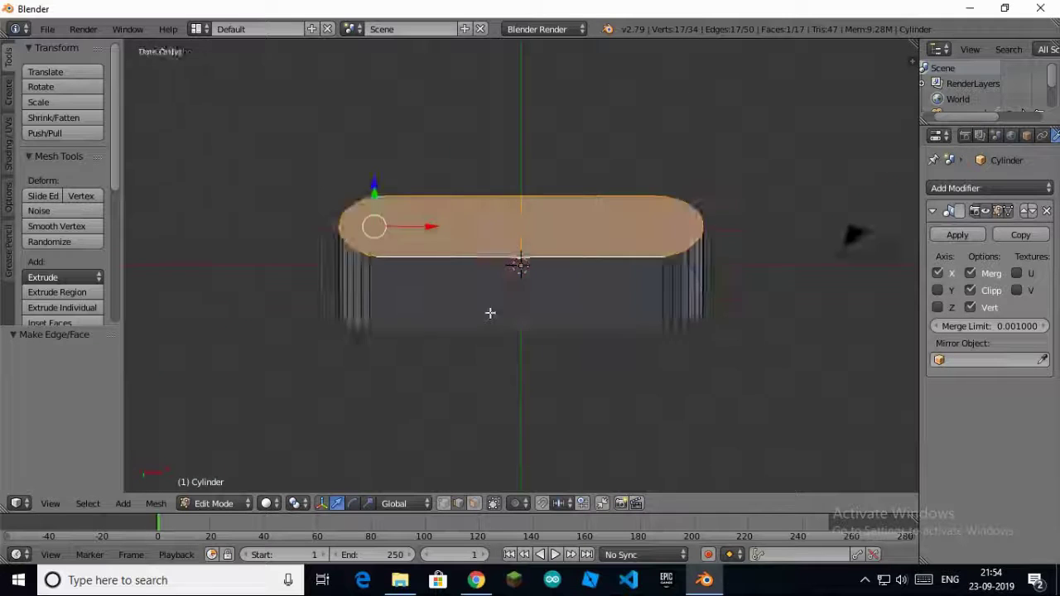
{"action": "scroll", "coordinate": [483, 190], "scroll_direction": "up", "scroll_amount": 3}
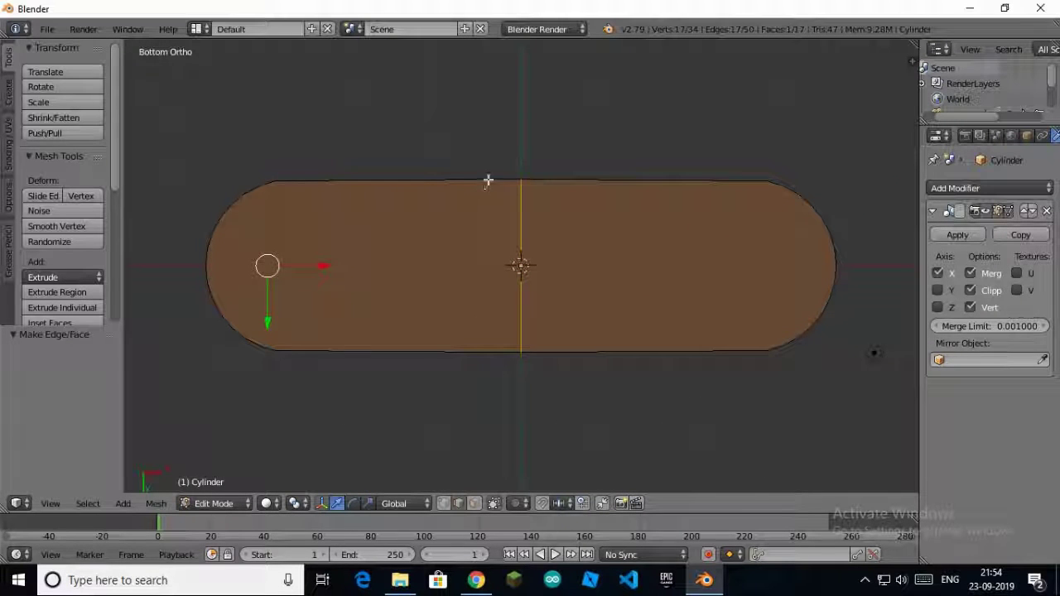
{"action": "mouse_move", "coordinate": [503, 135]}
{"action": "middle_mouse_down"}
{"action": "mouse_move", "coordinate": [449, 277]}
{"action": "mouse_move", "coordinate": [521, 265]}
{"action": "mouse_move", "coordinate": [552, 335]}
{"action": "mouse_move", "coordinate": [547, 512]}
{"action": "middle_mouse_up"}
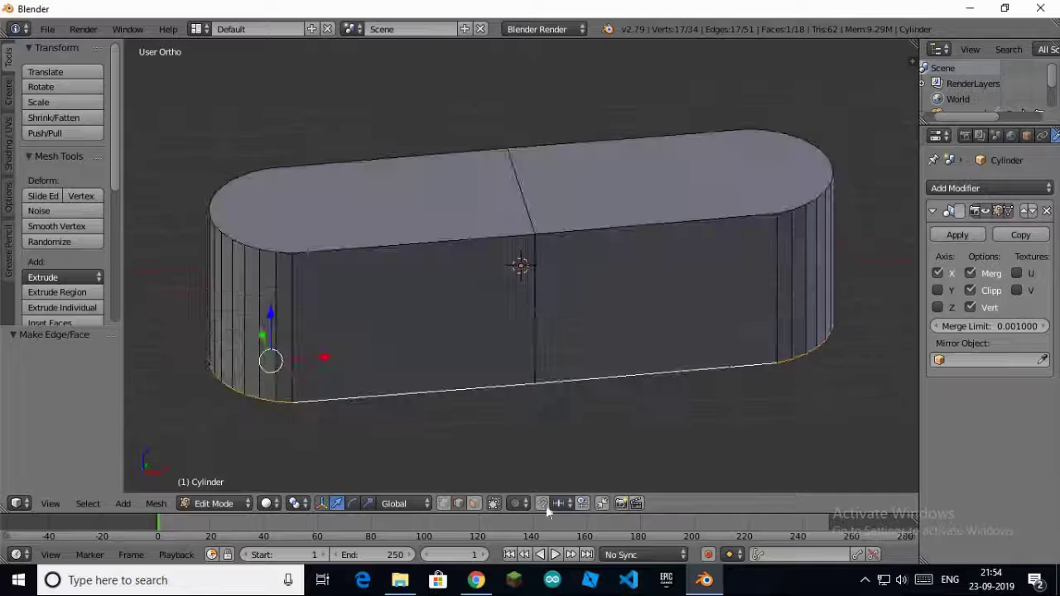
{"action": "left_click", "coordinate": [474, 504]}
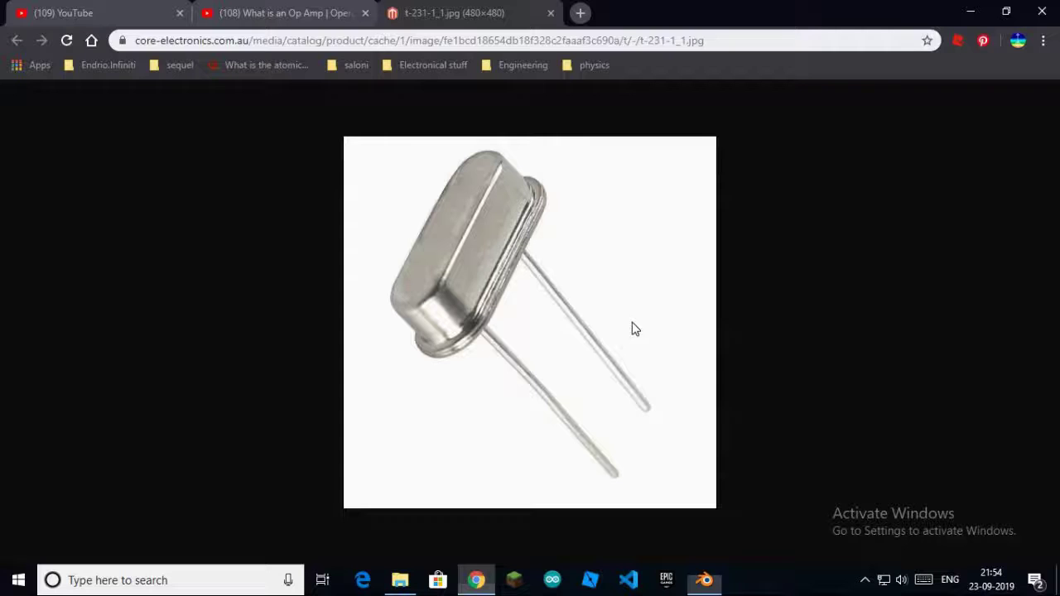
After checking the reference photo, add a horizontal loop cut near the bottom of the body
{"action": "left_click", "coordinate": [476, 579]}
{"action": "left_click", "coordinate": [705, 579]}
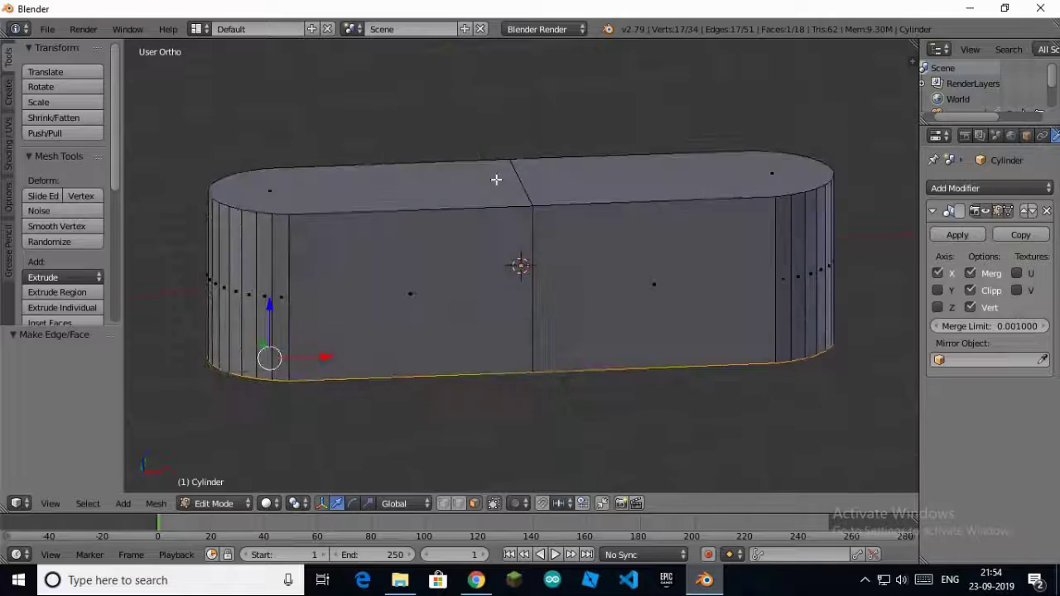
{"action": "middle_click_drag", "start_coordinate": [485, 272], "coordinate": [501, 347]}
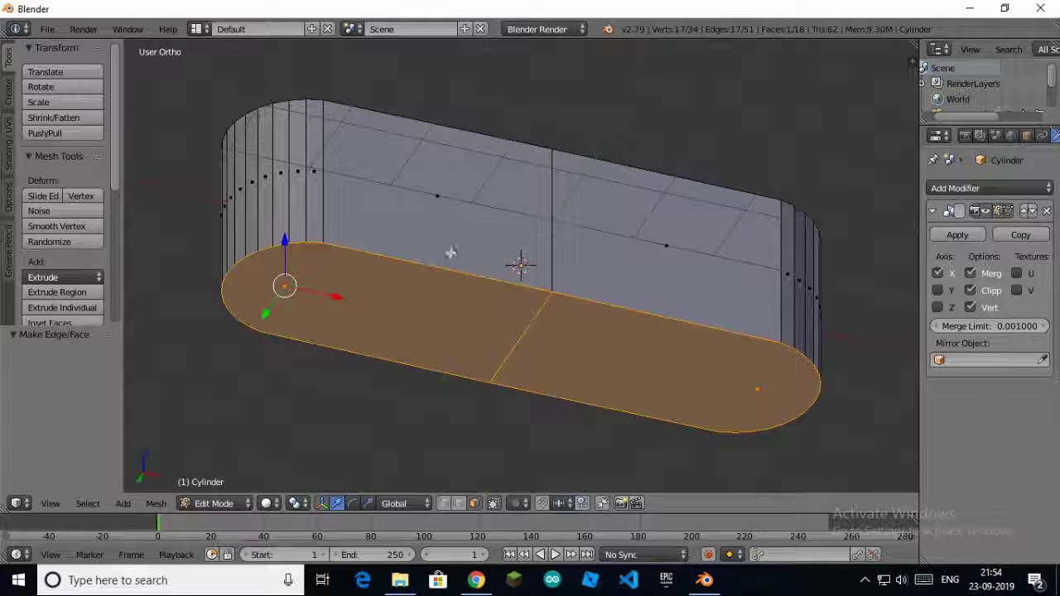
{"action": "key", "text": "ctrl+r"}
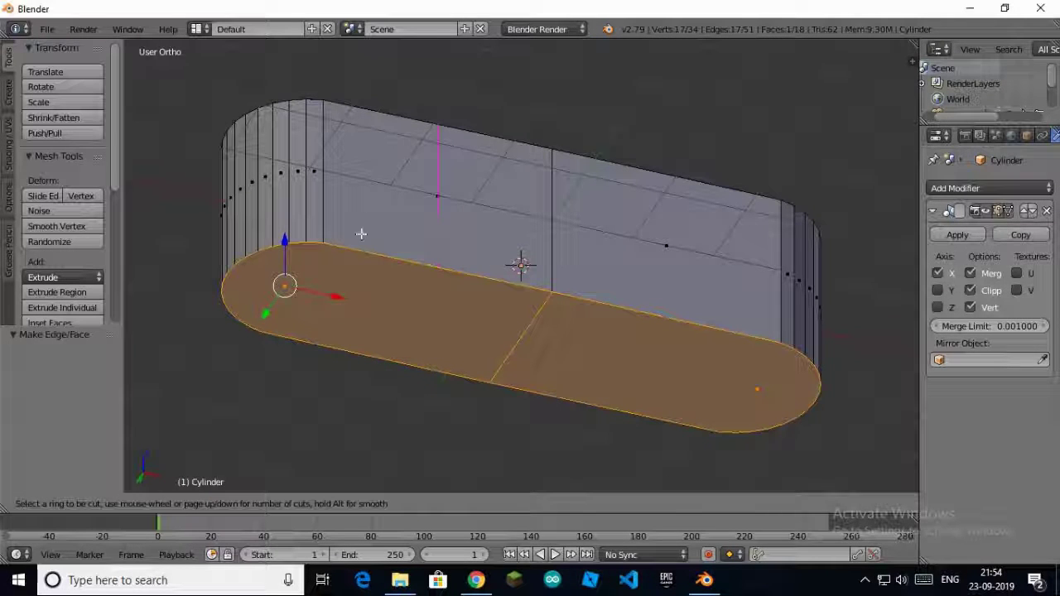
{"action": "left_click", "coordinate": [296, 217]}
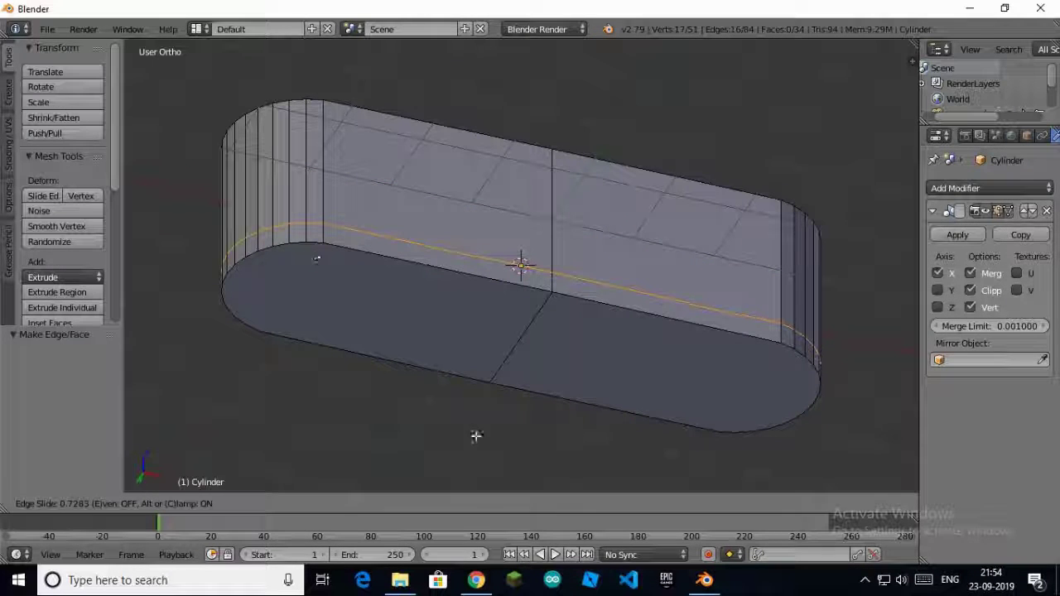
{"action": "left_click", "coordinate": [476, 437]}
Select the lower side band loop together with the bottom cap face
{"action": "key", "text": "a"}
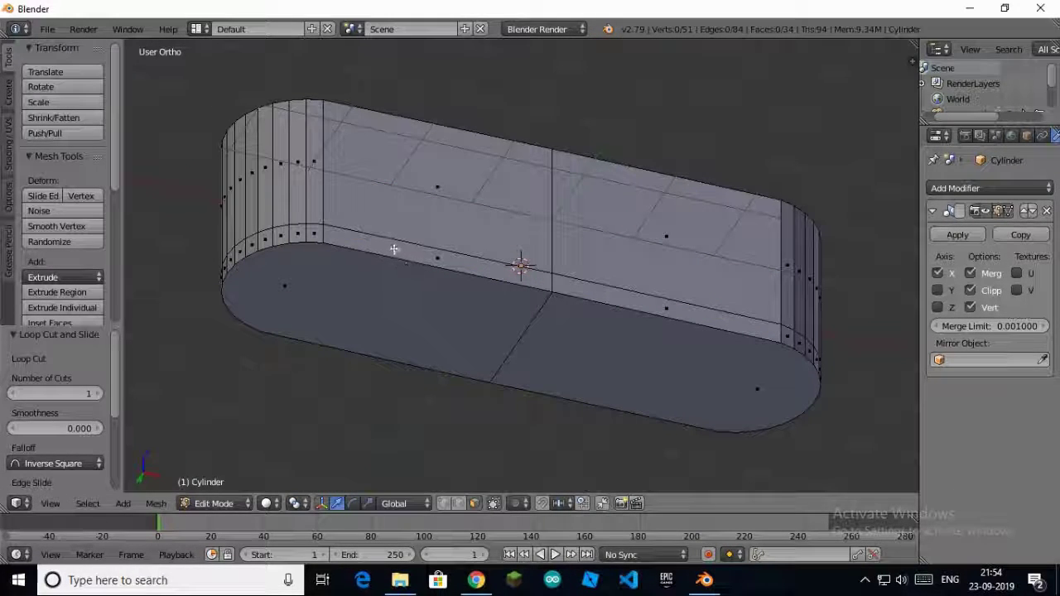
{"action": "right_click", "coordinate": [394, 249], "text": "alt"}
{"action": "right_click", "coordinate": [295, 236], "text": "alt"}
{"action": "right_click", "coordinate": [267, 238], "text": "alt"}
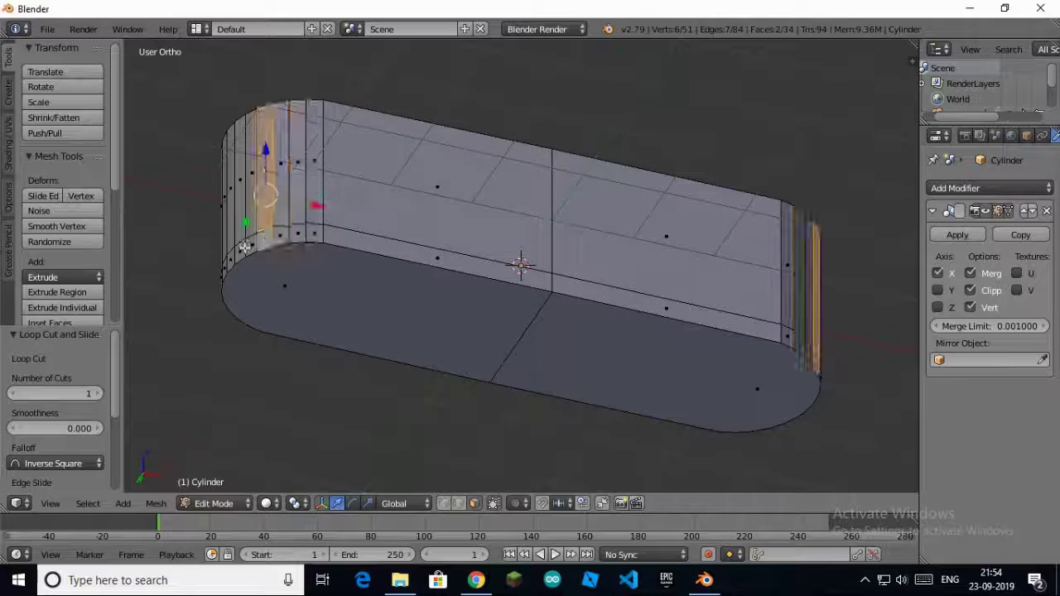
{"action": "right_click", "coordinate": [300, 236], "text": "alt"}
{"action": "right_click", "coordinate": [340, 237], "text": "alt"}
{"action": "right_click", "coordinate": [247, 320], "text": "alt"}
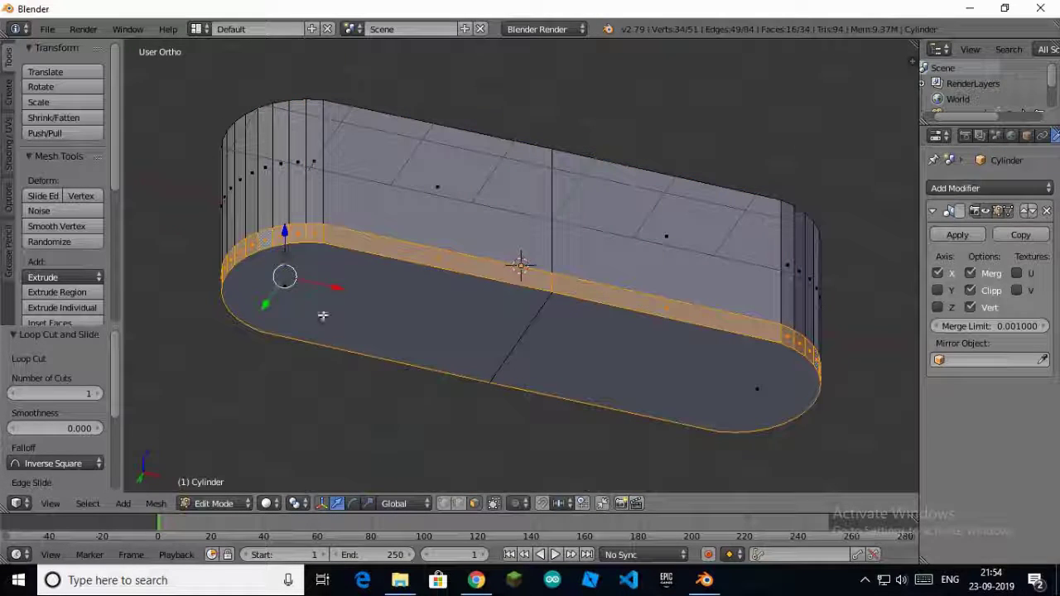
{"action": "right_click", "coordinate": [380, 299], "text": "shift"}
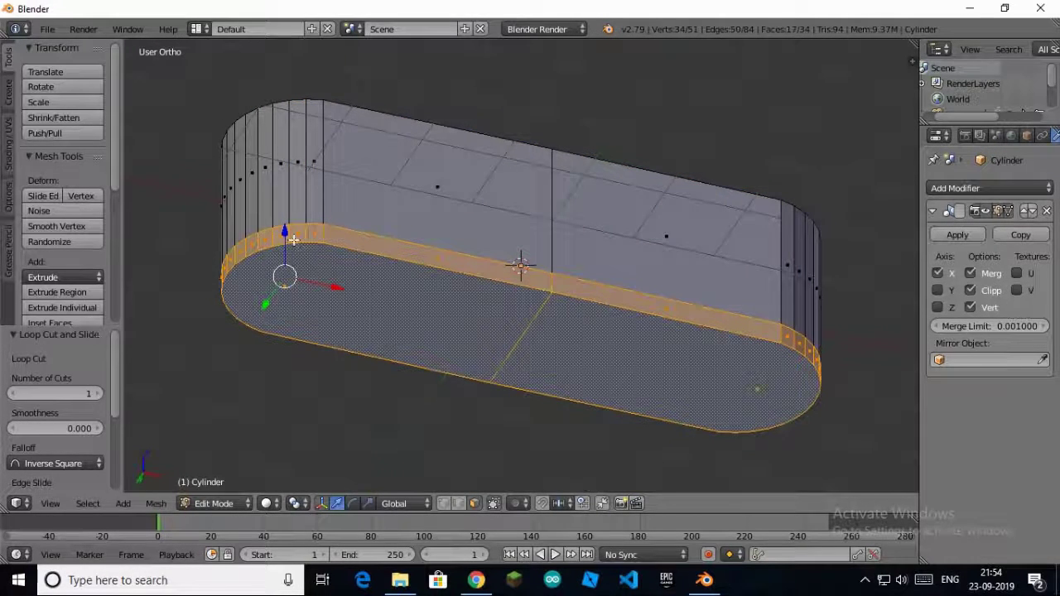
Extrude the selected bottom faces in place and scale them outward to 1.269
{"action": "key", "text": "e"}
{"action": "right_click", "coordinate": [363, 316]}
{"action": "key", "text": "s"}
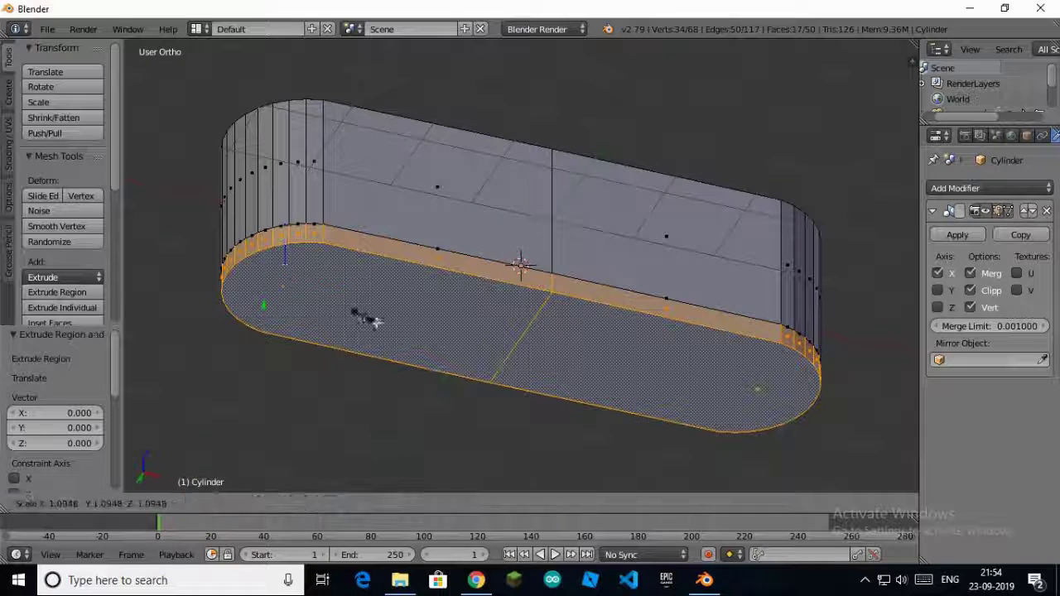
{"action": "left_click", "coordinate": [378, 326]}
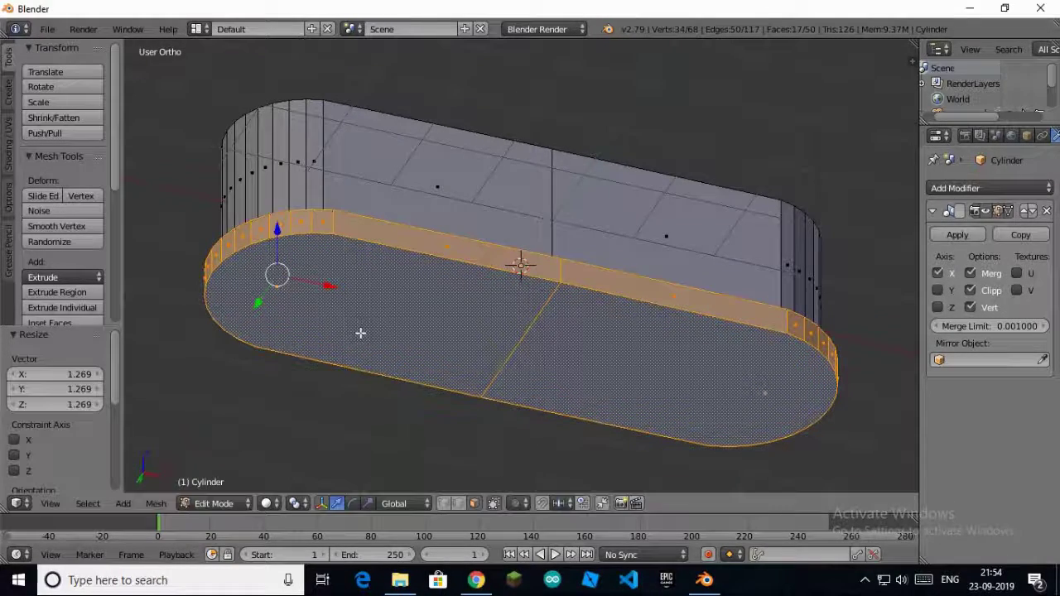
{"action": "key", "text": "KP_7"}
{"action": "mouse_move", "coordinate": [354, 339]}
{"action": "middle_mouse_down"}
{"action": "mouse_move", "coordinate": [403, 286]}
{"action": "mouse_move", "coordinate": [403, 237]}
{"action": "middle_mouse_up"}
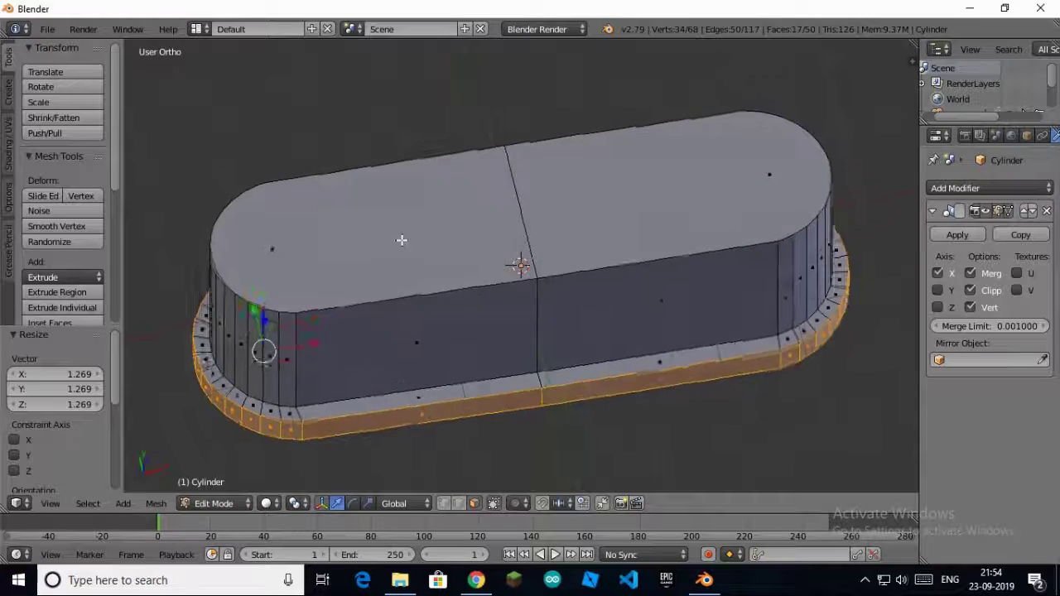
Rescale the new bottom rim, comparing it against the crystal reference photo
{"action": "key", "text": "s"}
{"action": "left_click", "coordinate": [502, 436]}
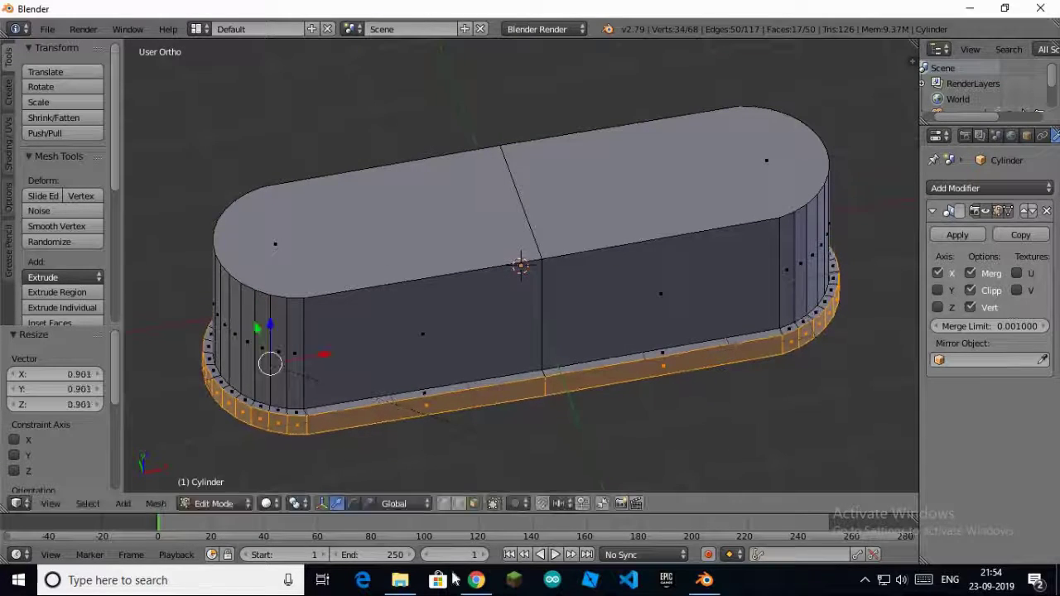
{"action": "left_click", "coordinate": [476, 580]}
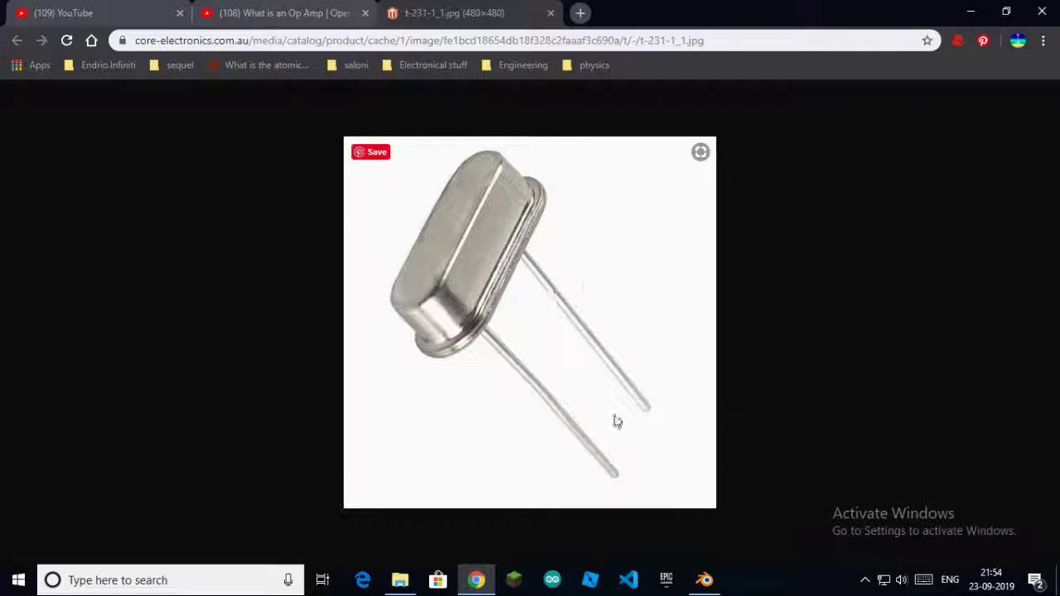
{"action": "left_click", "coordinate": [704, 579]}
{"action": "key", "text": "s"}
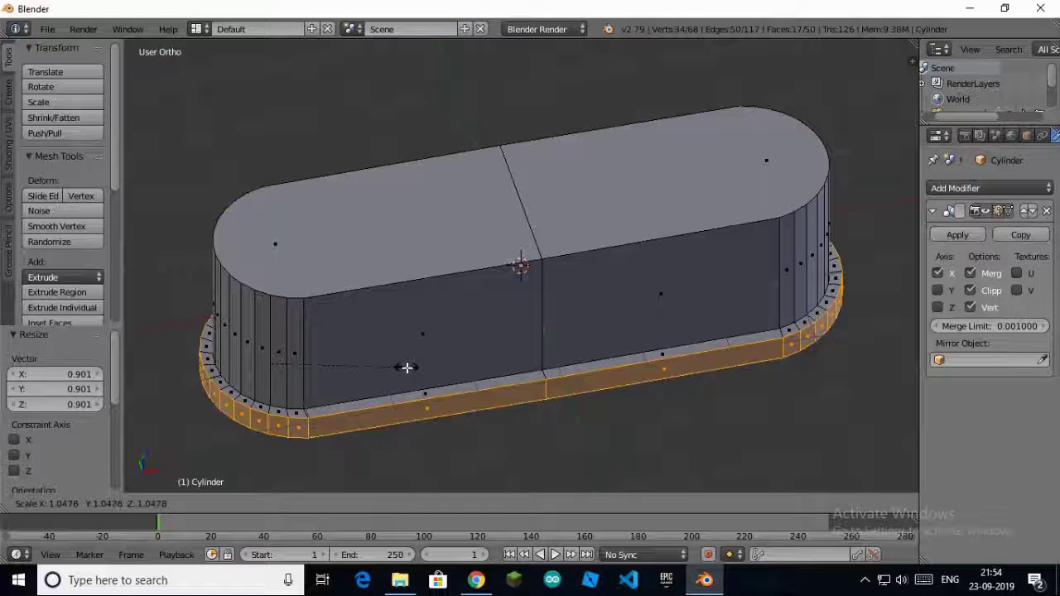
{"action": "left_click", "coordinate": [406, 367]}
{"action": "mouse_move", "coordinate": [499, 320]}
{"action": "middle_mouse_down"}
{"action": "mouse_move", "coordinate": [602, 281]}
{"action": "mouse_move", "coordinate": [616, 241]}
{"action": "middle_mouse_up"}
Re-enter Edit Mode on the body and clear the face selection
{"action": "key", "text": "Tab"}
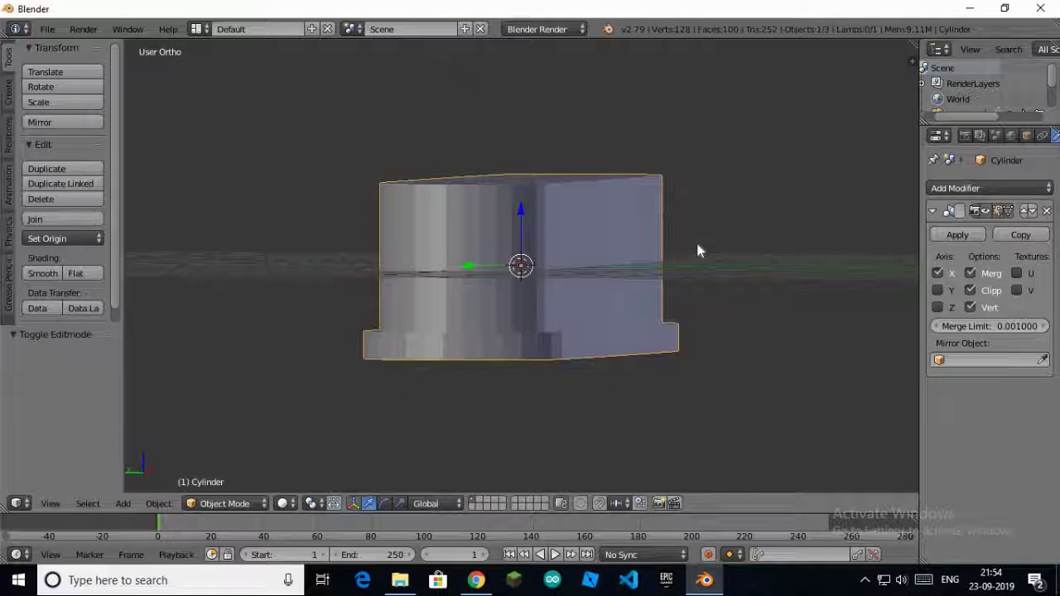
{"action": "mouse_move", "coordinate": [698, 251]}
{"action": "middle_mouse_down"}
{"action": "mouse_move", "coordinate": [511, 372]}
{"action": "mouse_move", "coordinate": [555, 326]}
{"action": "mouse_move", "coordinate": [549, 207]}
{"action": "middle_mouse_up"}
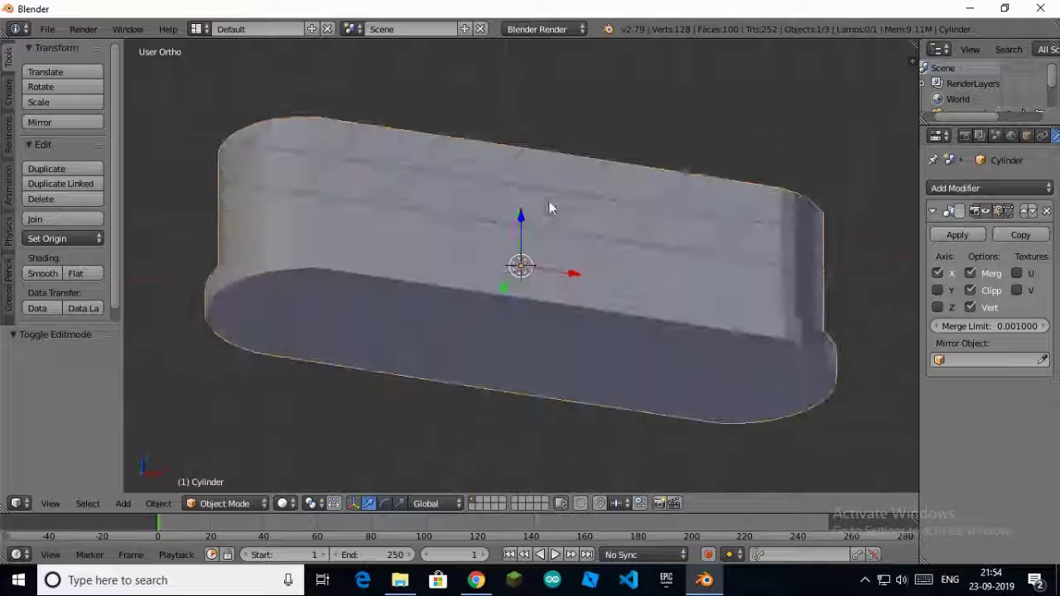
{"action": "key", "text": "Tab"}
{"action": "key", "text": "a"}
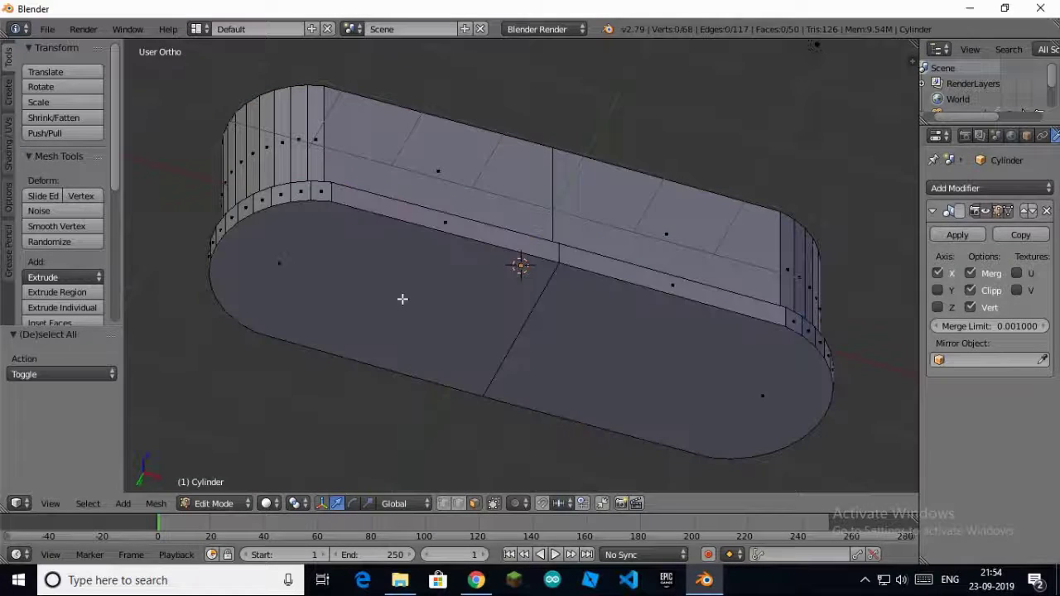
{"action": "key", "text": "ctrl+r"}
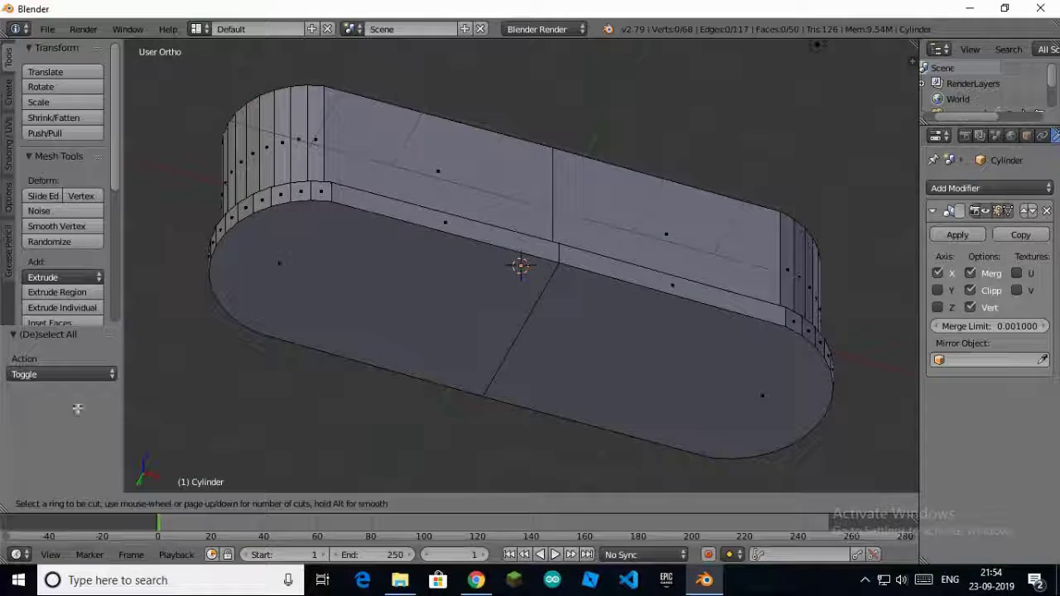
{"action": "key", "text": "Escape"}
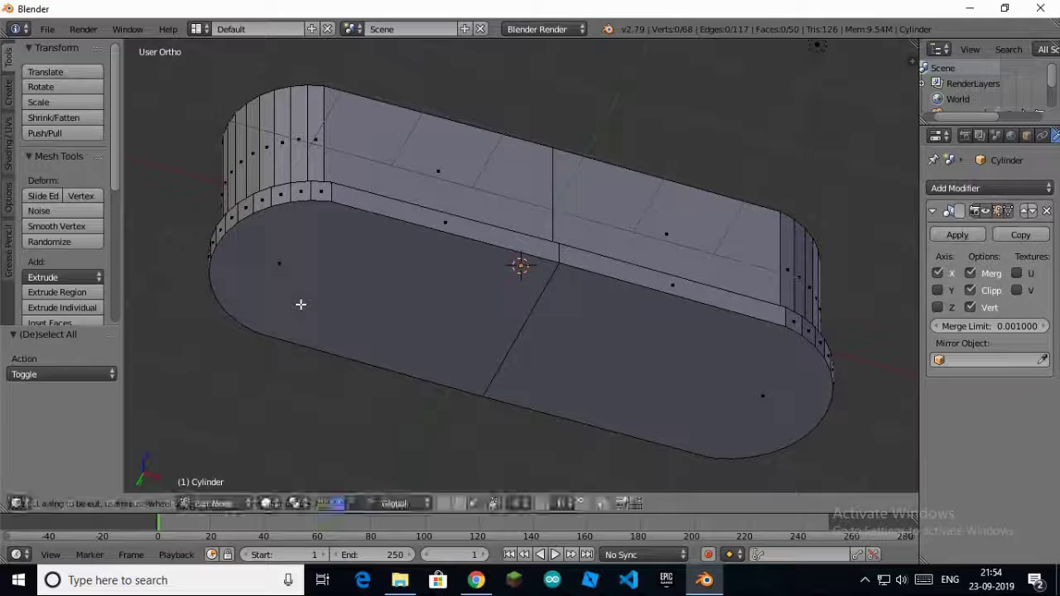
Extrude the bottom cap face in place and shrink it to 0.834
{"action": "right_click", "coordinate": [428, 300]}
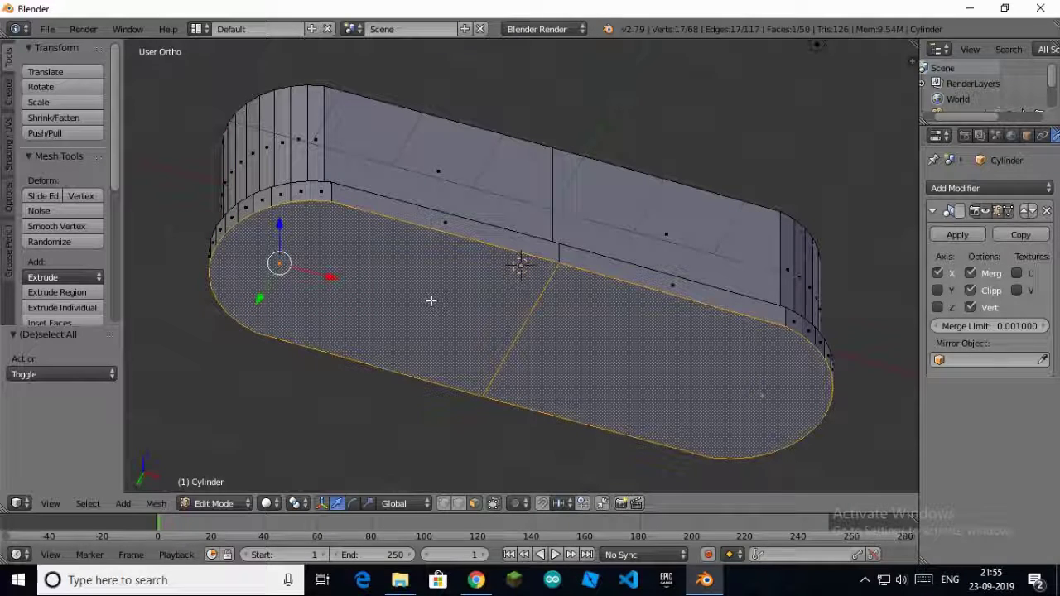
{"action": "key", "text": "e"}
{"action": "right_click", "coordinate": [431, 300]}
{"action": "key", "text": "KP_7"}
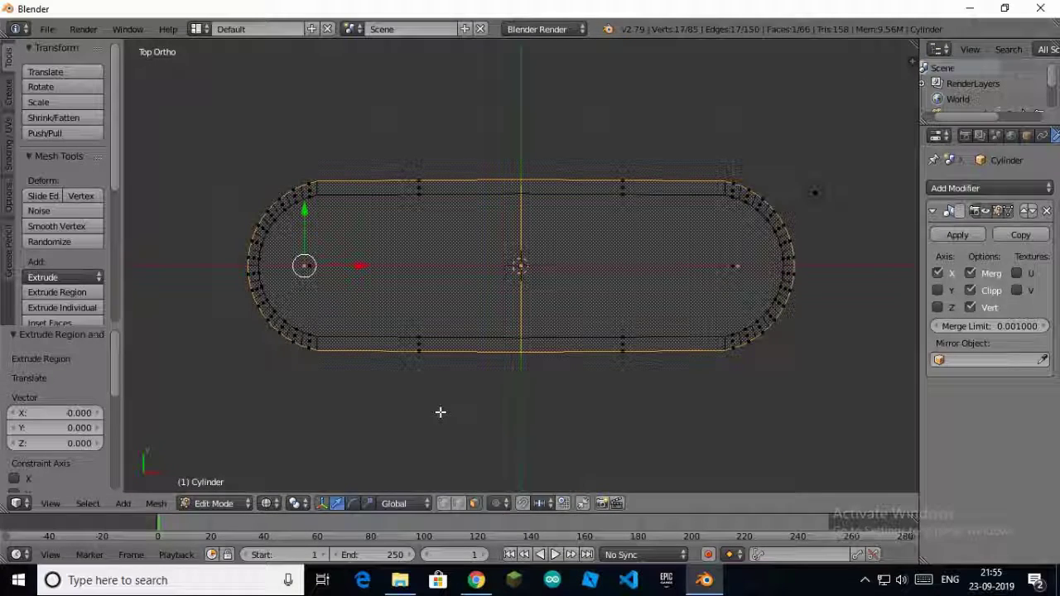
{"action": "key", "text": "s"}
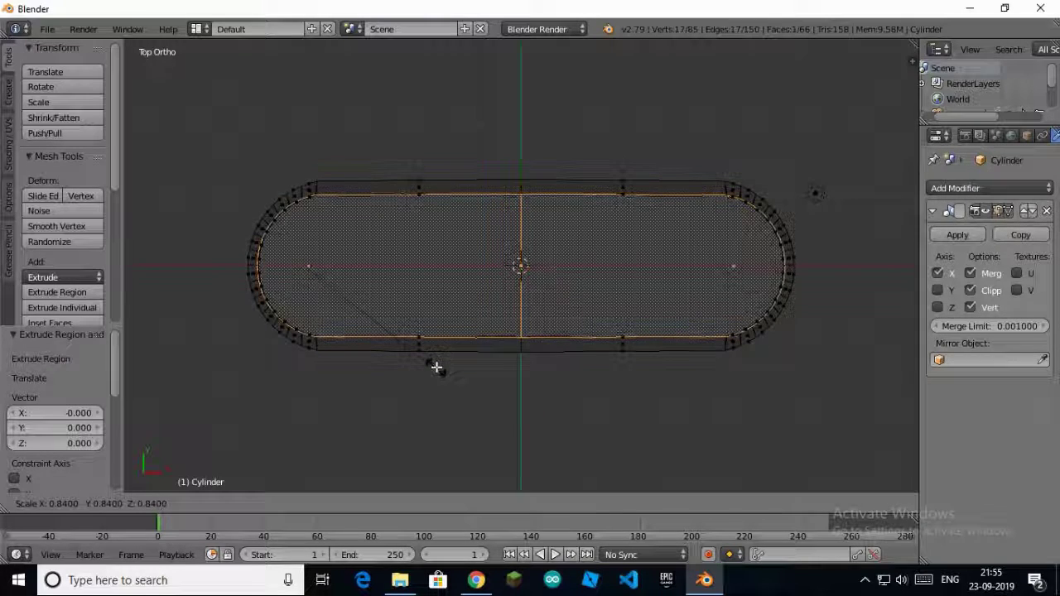
{"action": "left_click", "coordinate": [414, 317]}
{"action": "mouse_move", "coordinate": [414, 317]}
{"action": "middle_mouse_down"}
{"action": "mouse_move", "coordinate": [454, 120]}
{"action": "mouse_move", "coordinate": [440, 237]}
{"action": "mouse_move", "coordinate": [471, 146]}
{"action": "middle_mouse_up"}
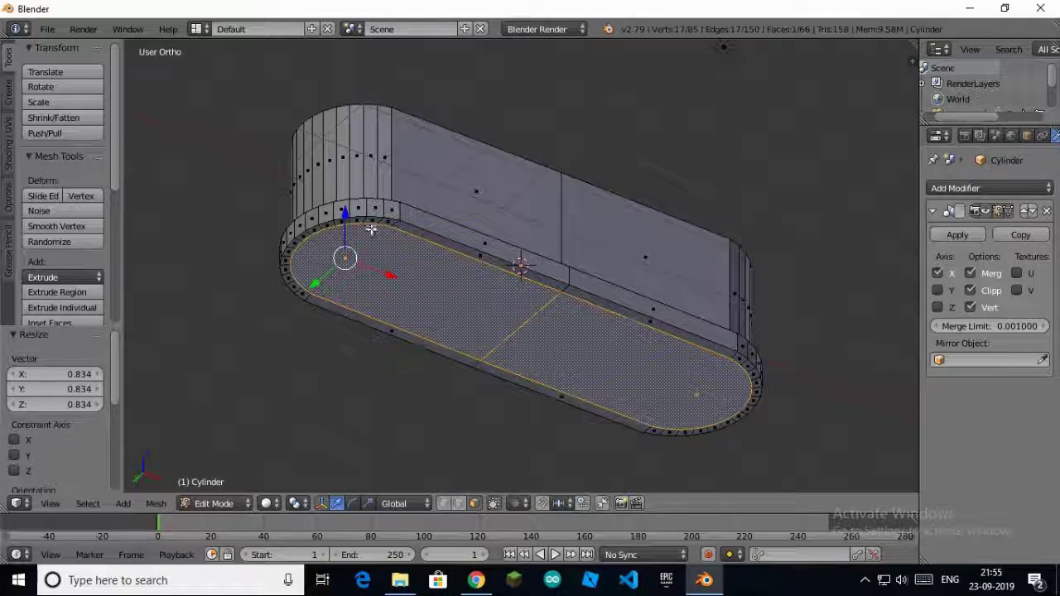
Extrude the inset face 0.105 along its normal and return to Object Mode
{"action": "key", "text": "e"}
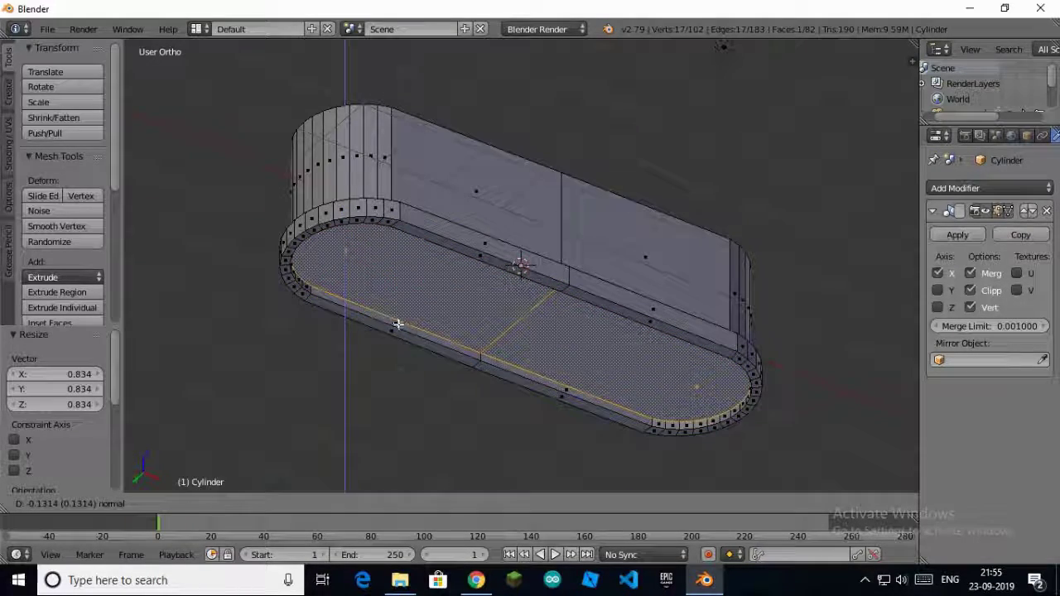
{"action": "left_click", "coordinate": [398, 325]}
{"action": "mouse_move", "coordinate": [398, 324]}
{"action": "middle_mouse_down"}
{"action": "mouse_move", "coordinate": [606, 345]}
{"action": "mouse_move", "coordinate": [549, 336]}
{"action": "mouse_move", "coordinate": [450, 348]}
{"action": "mouse_move", "coordinate": [431, 320]}
{"action": "mouse_move", "coordinate": [444, 310]}
{"action": "middle_mouse_up"}
{"action": "key", "text": "Tab"}
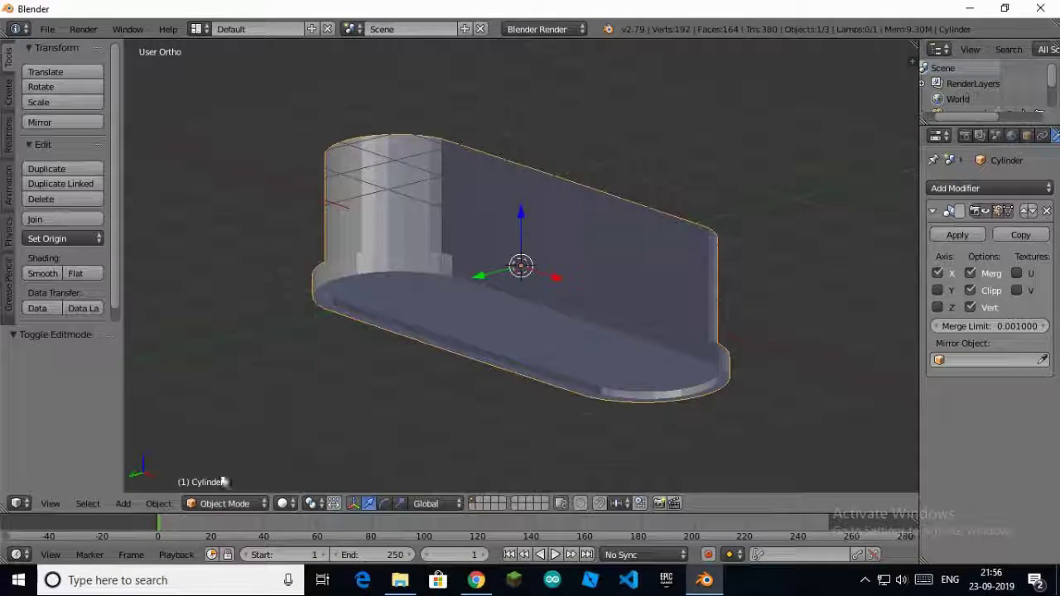
Add a new cylinder and scale it thin in X and Y to form a pin
{"action": "left_click", "coordinate": [128, 506]}
{"action": "mouse_move", "coordinate": [145, 484]}
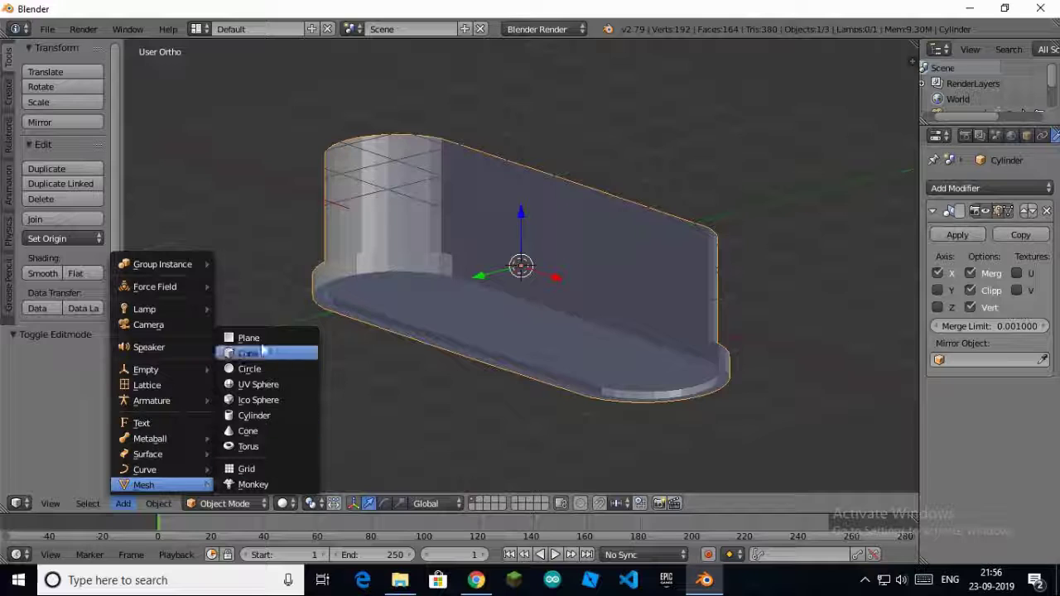
{"action": "left_click", "coordinate": [252, 402]}
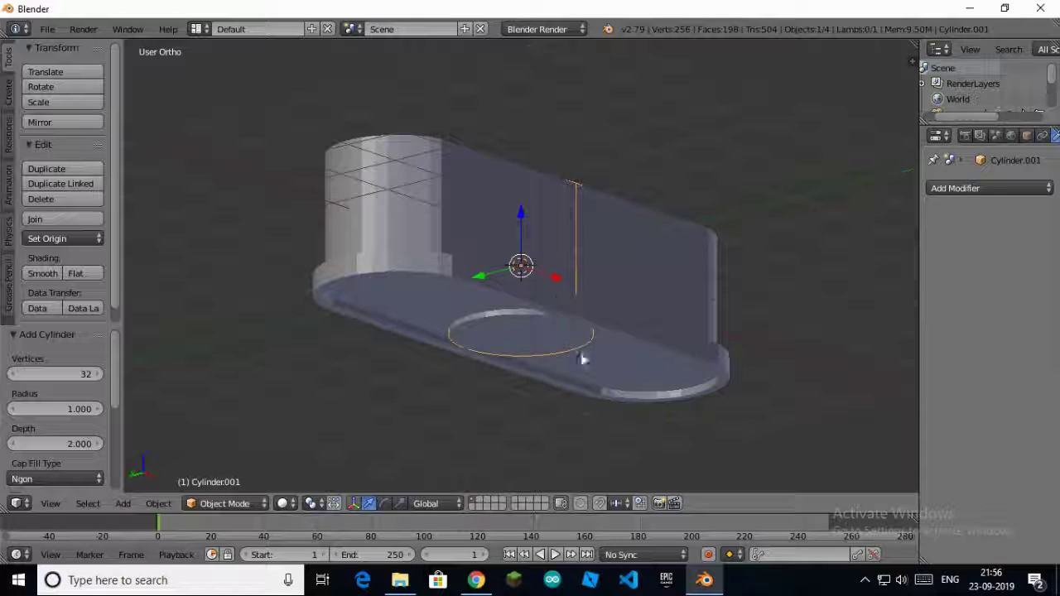
{"action": "key", "text": "s"}
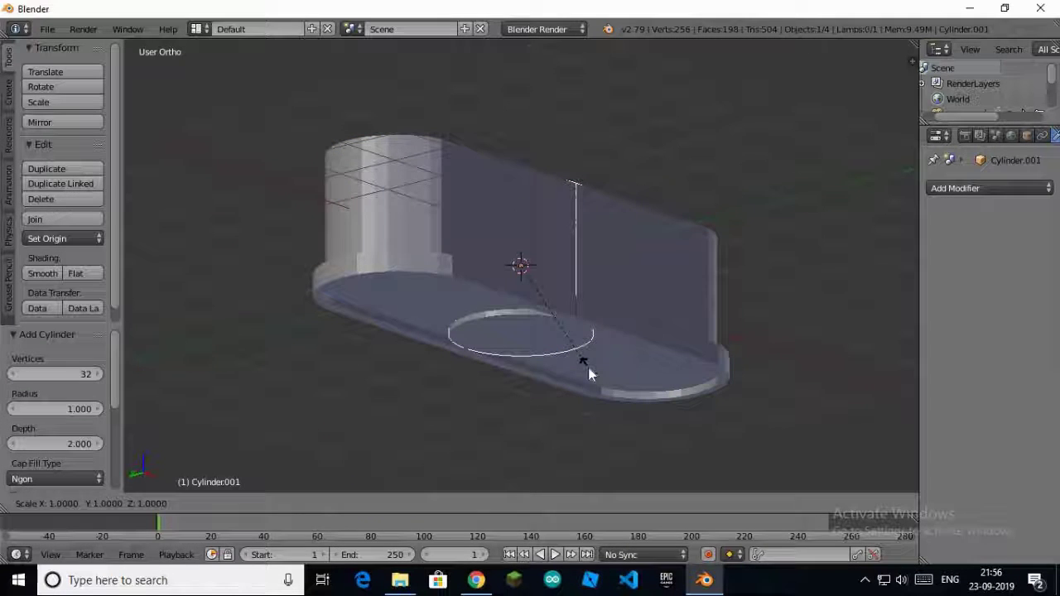
{"action": "key", "text": "shift+z"}
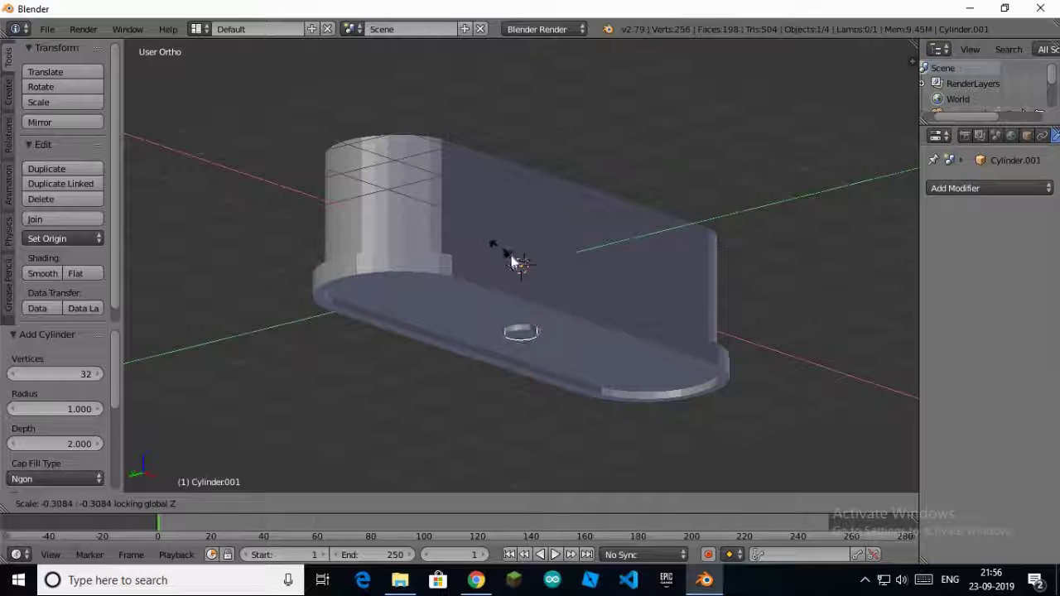
{"action": "left_click", "coordinate": [520, 260]}
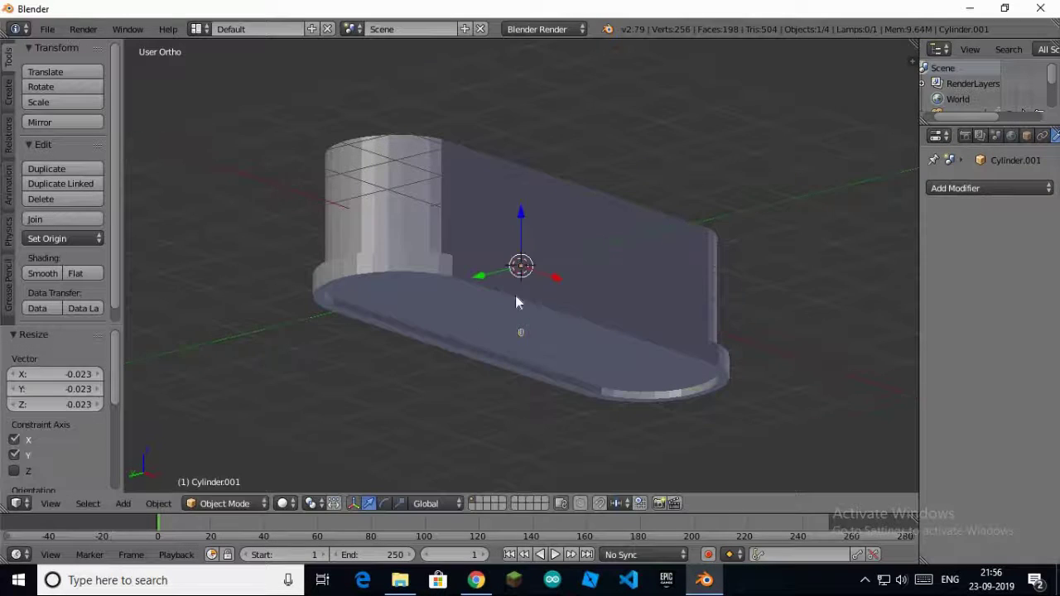
Move the pin down below the body and left along X in front view
{"action": "key", "text": "g"}
{"action": "key", "text": "z"}
{"action": "left_click", "coordinate": [524, 342]}
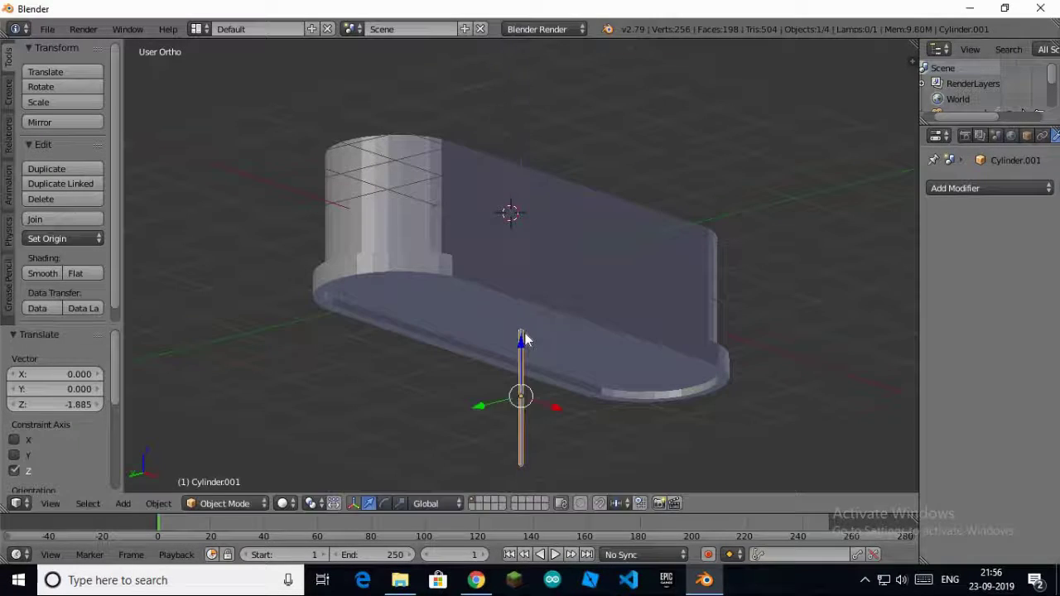
{"action": "key", "text": "KP_1"}
{"action": "left_click_drag", "start_coordinate": [586, 401], "coordinate": [416, 407]}
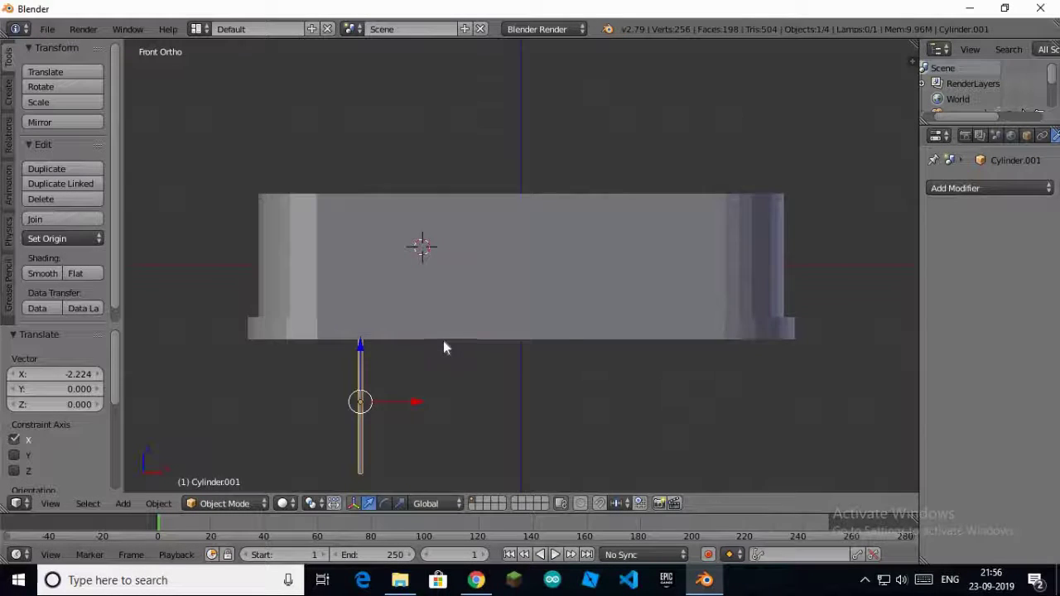
{"action": "scroll", "coordinate": [473, 283], "scroll_direction": "down", "scroll_amount": 5}
{"action": "left_click_drag", "start_coordinate": [467, 287], "coordinate": [492, 321]}
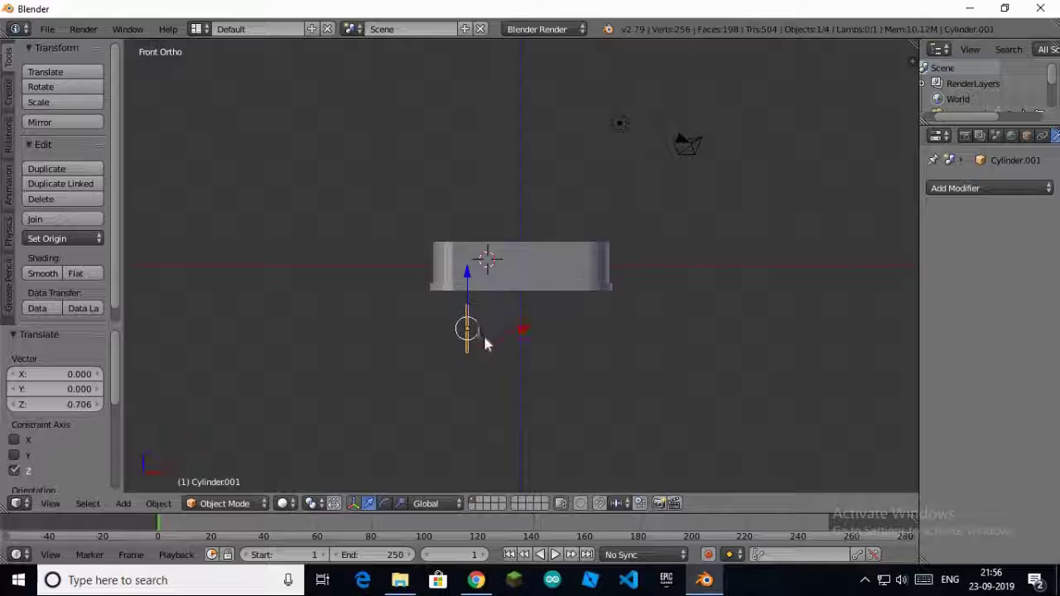
Stretch the pin taller along Z and compare it with the reference photo
{"action": "key", "text": "s"}
{"action": "key", "text": "z"}
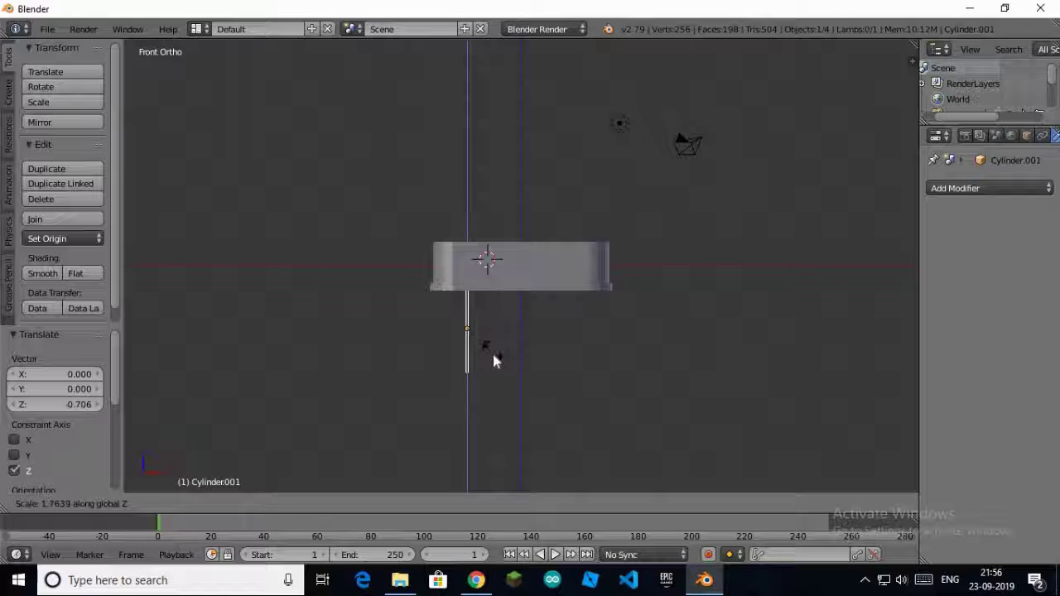
{"action": "left_click", "coordinate": [468, 314]}
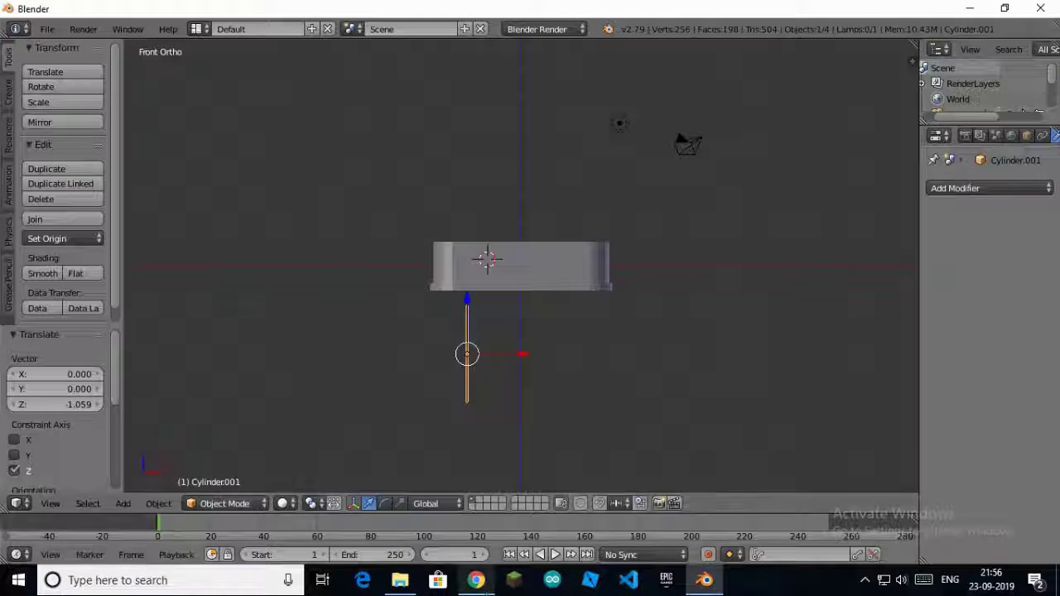
{"action": "key", "text": "alt+Tab"}
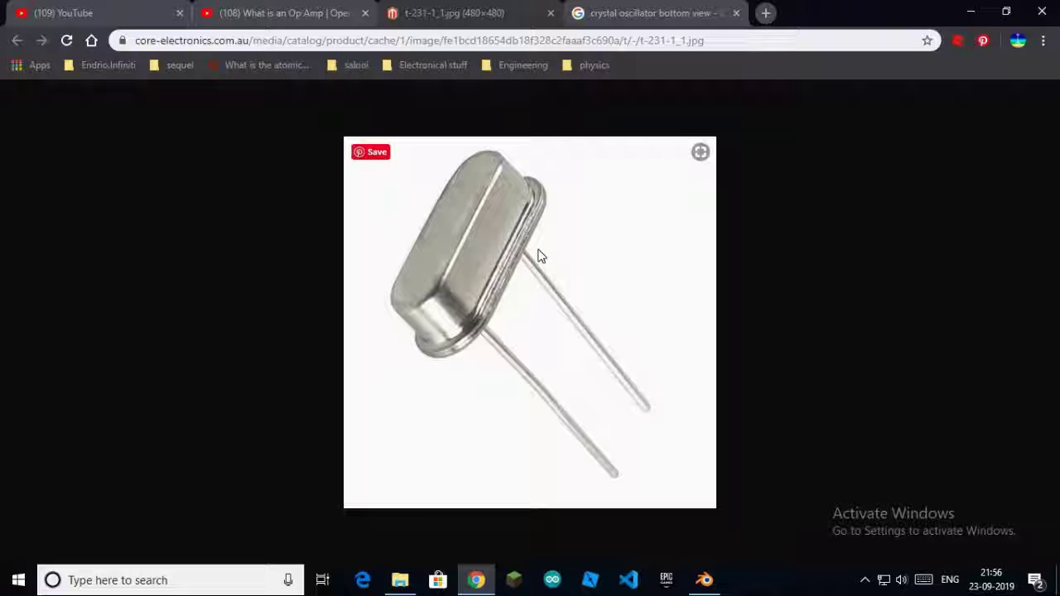
{"action": "left_click", "coordinate": [702, 577]}
Lengthen the pin along Z and adjust its thickness in X and Y
{"action": "key", "text": "s"}
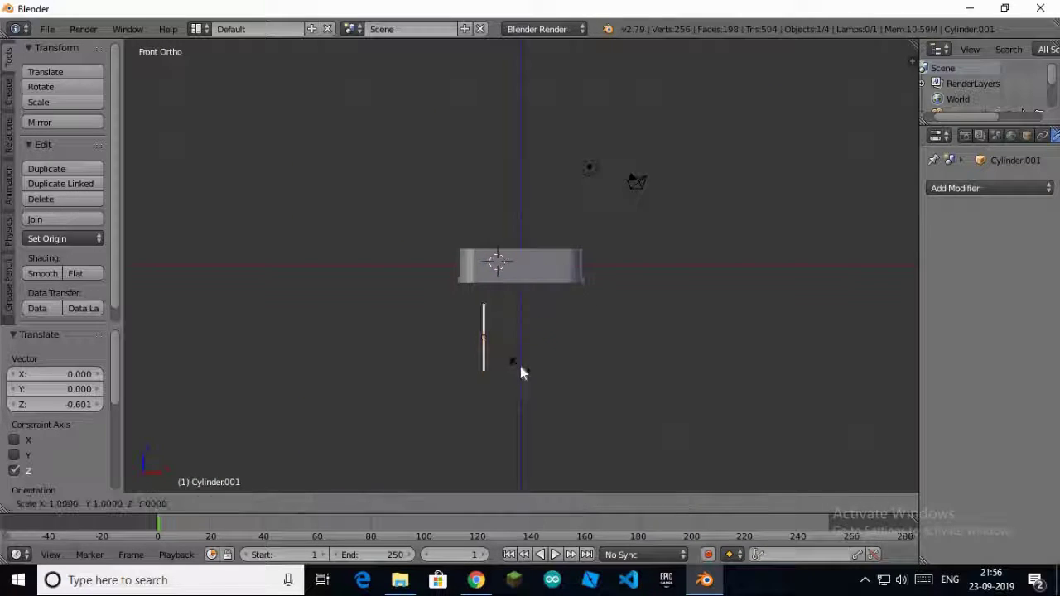
{"action": "key", "text": "z"}
{"action": "left_click", "coordinate": [514, 356]}
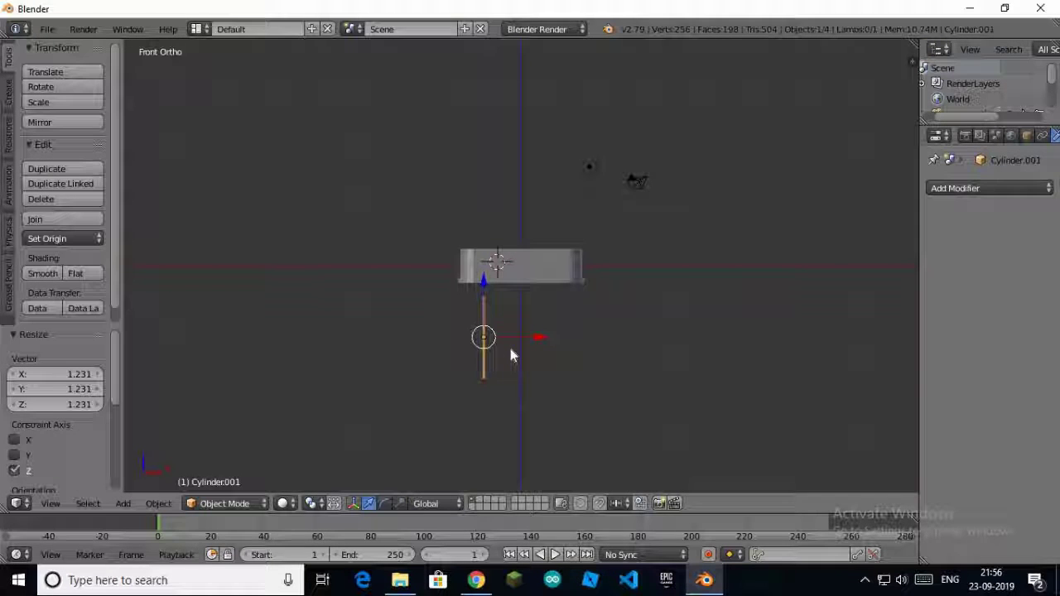
{"action": "key", "text": "s"}
{"action": "key", "text": "shift+z"}
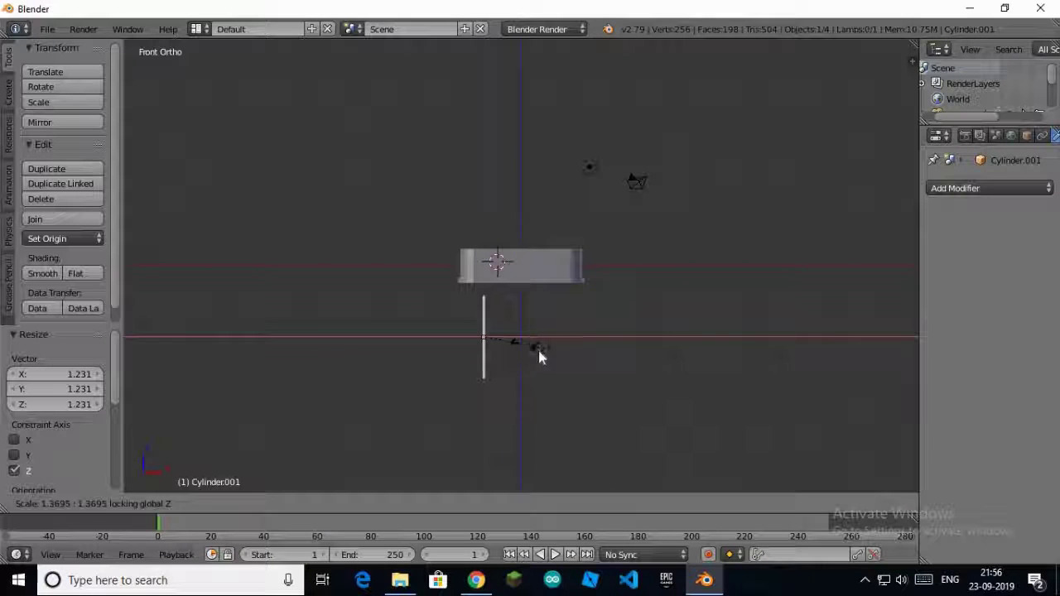
{"action": "left_click", "coordinate": [583, 355]}
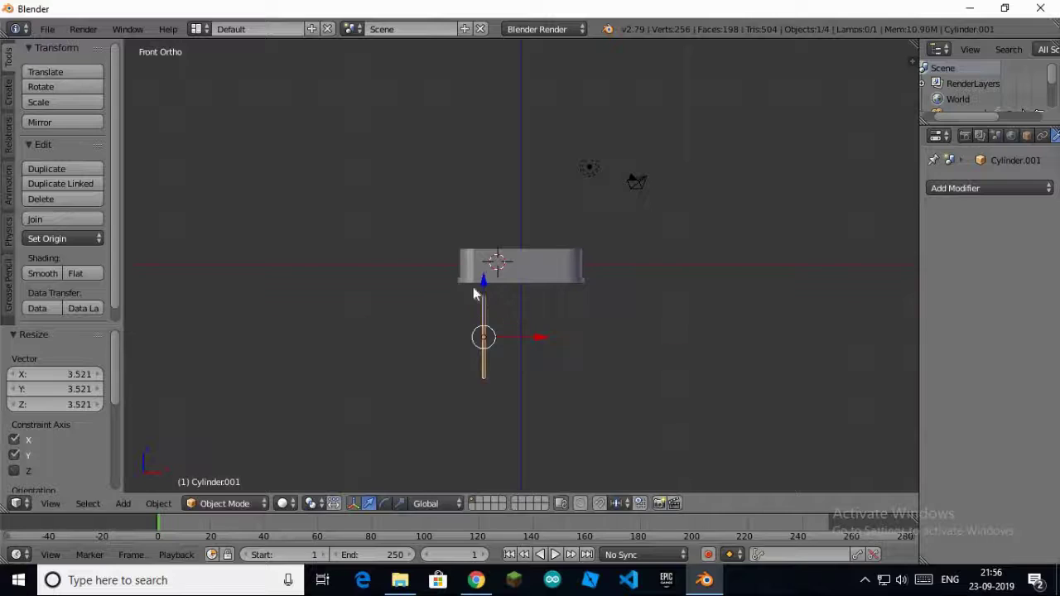
Raise the pin up to the body and duplicate it along X as a second lead
{"action": "key", "text": "z"}
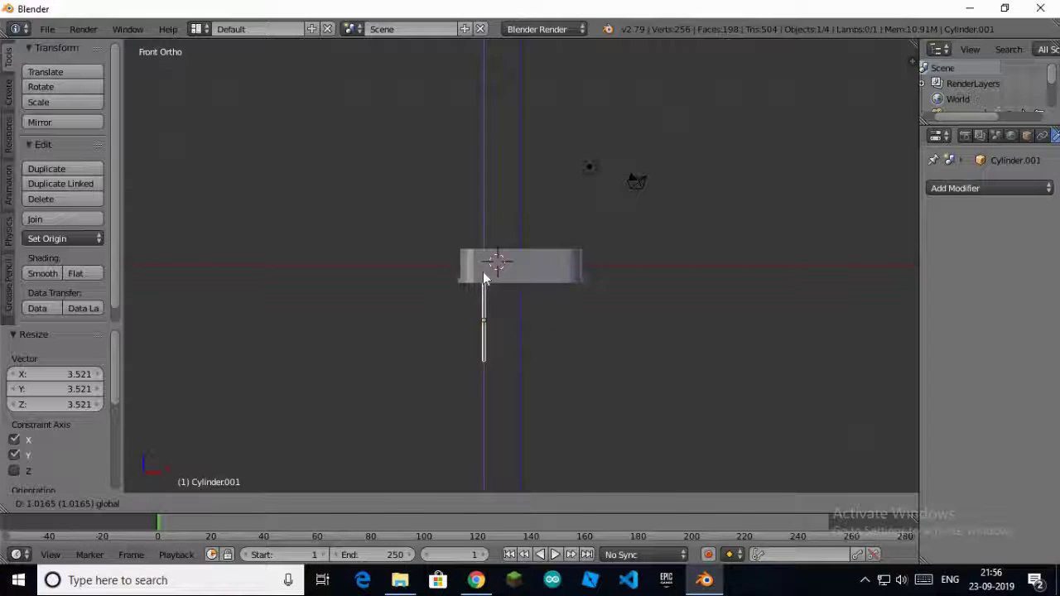
{"action": "left_click", "coordinate": [483, 273]}
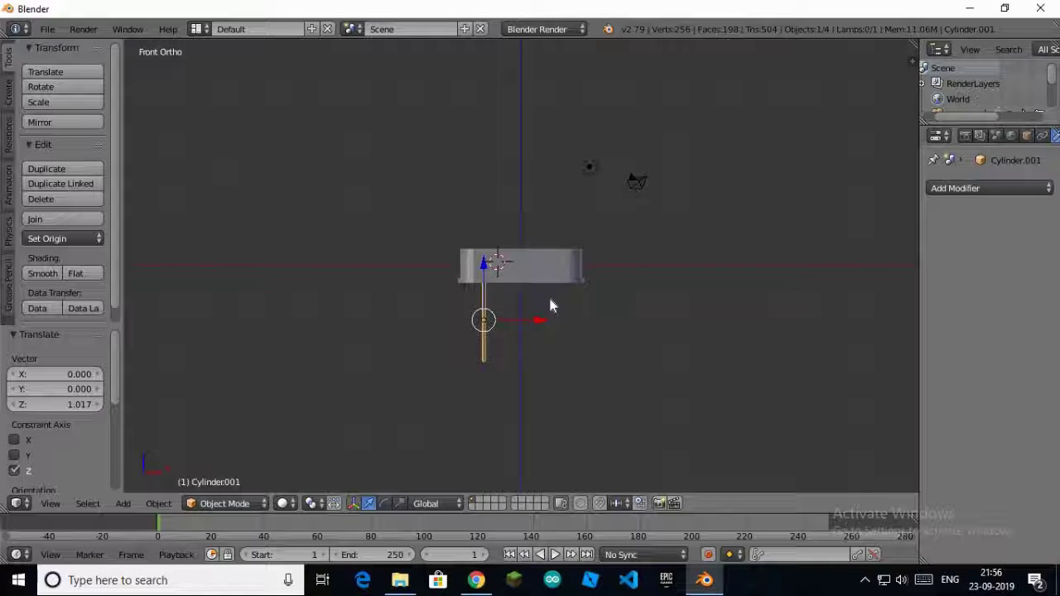
{"action": "key", "text": "shift+d"}
{"action": "key", "text": "x"}
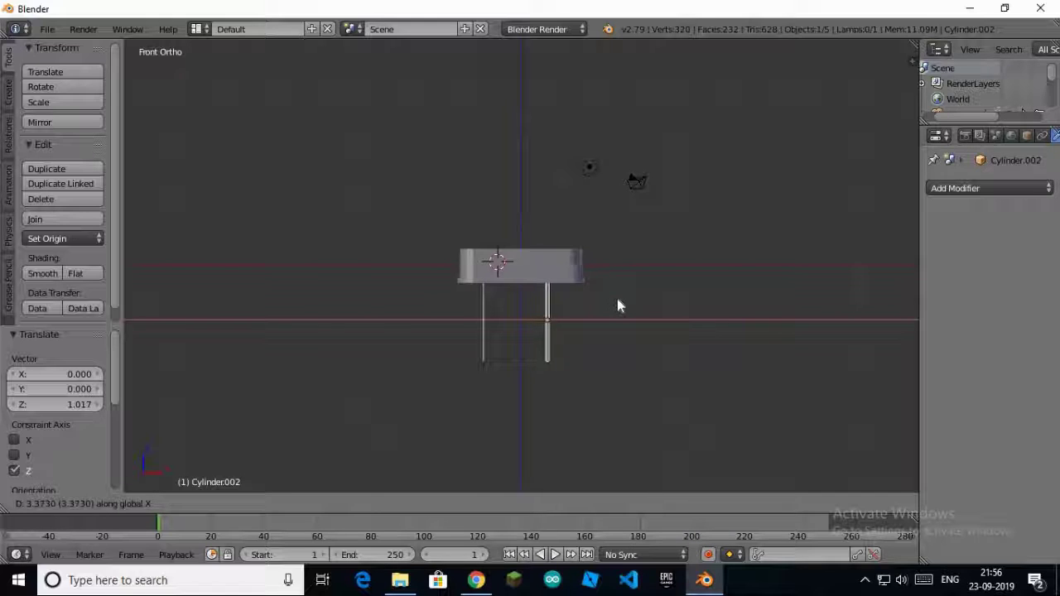
{"action": "left_click", "coordinate": [617, 300]}
{"action": "key", "text": "a"}
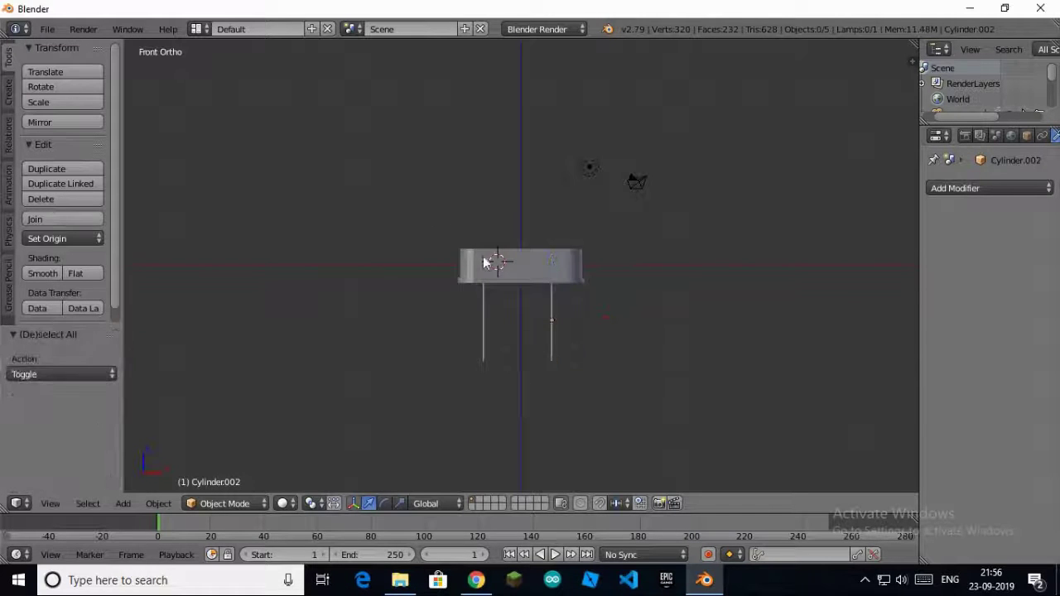
{"action": "mouse_move", "coordinate": [434, 216]}
{"action": "middle_mouse_down"}
{"action": "mouse_move", "coordinate": [569, 265]}
{"action": "mouse_move", "coordinate": [485, 253]}
{"action": "middle_mouse_up"}
{"action": "scroll", "coordinate": [486, 255], "scroll_direction": "down", "scroll_amount": 5}
{"action": "scroll", "coordinate": [486, 255], "scroll_direction": "up", "scroll_amount": 10}
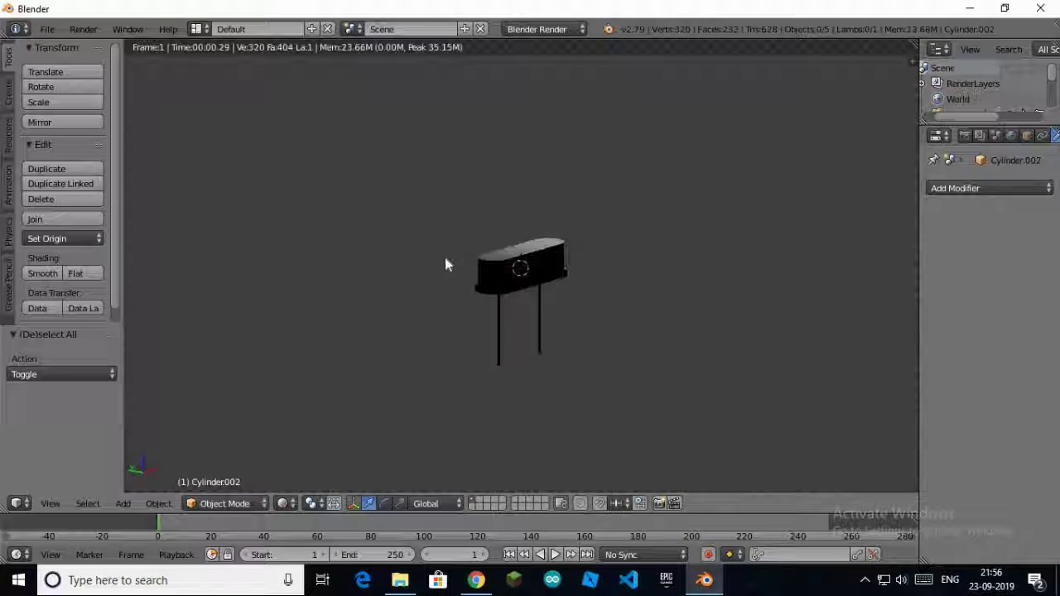
{"action": "scroll", "coordinate": [518, 279], "scroll_direction": "up", "scroll_amount": 1}
{"action": "scroll", "coordinate": [519, 279], "scroll_direction": "up", "scroll_amount": 2}
{"action": "key", "text": "shift+z"}
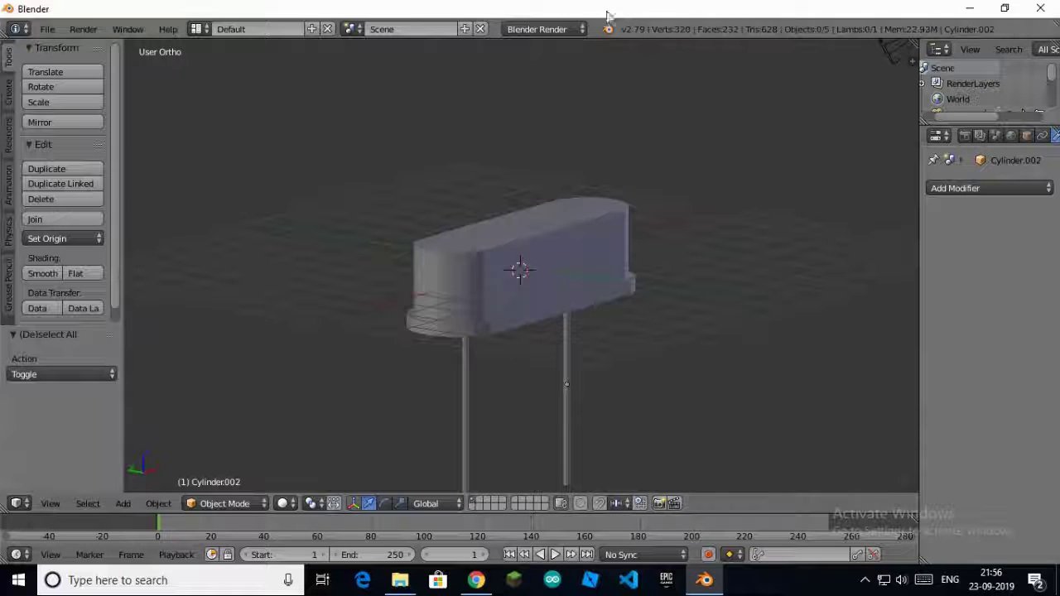
Set the render engine to Cycles Render and recheck the reference photo
{"action": "left_click", "coordinate": [542, 29]}
{"action": "left_click", "coordinate": [564, 91]}
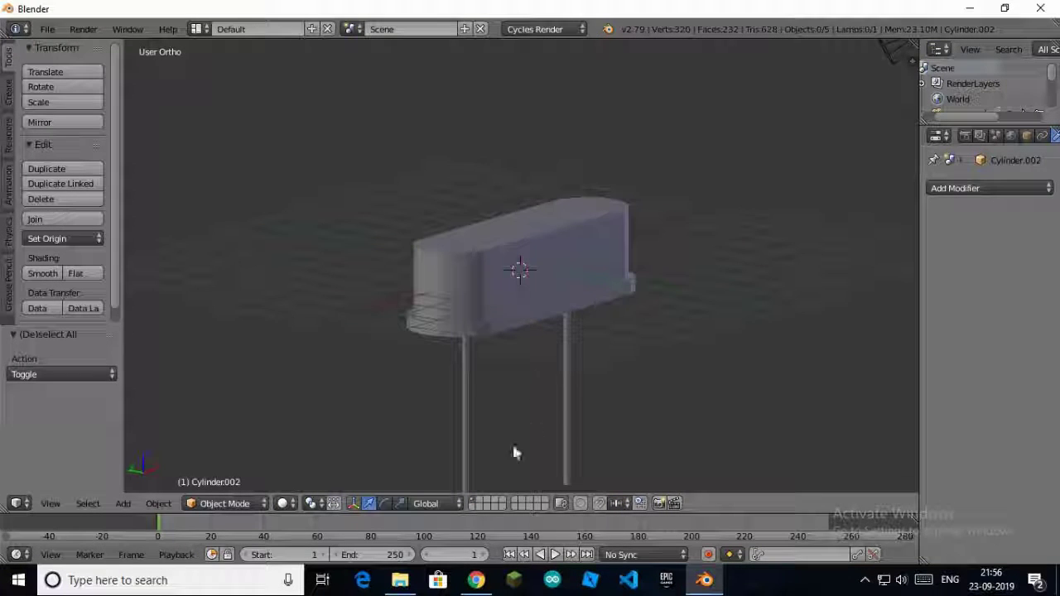
{"action": "left_click", "coordinate": [476, 580]}
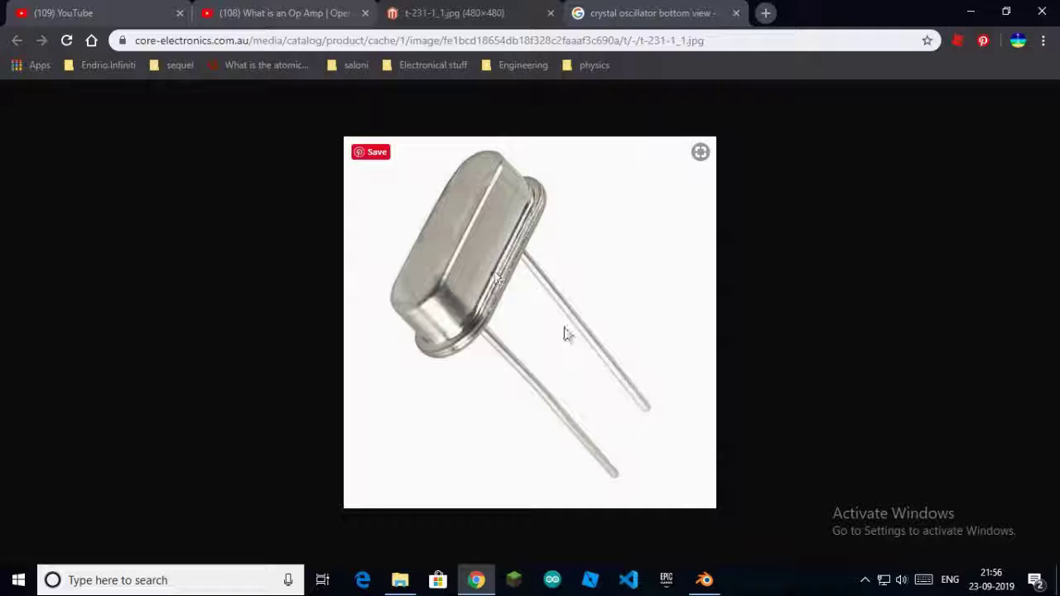
{"action": "left_click", "coordinate": [704, 580]}
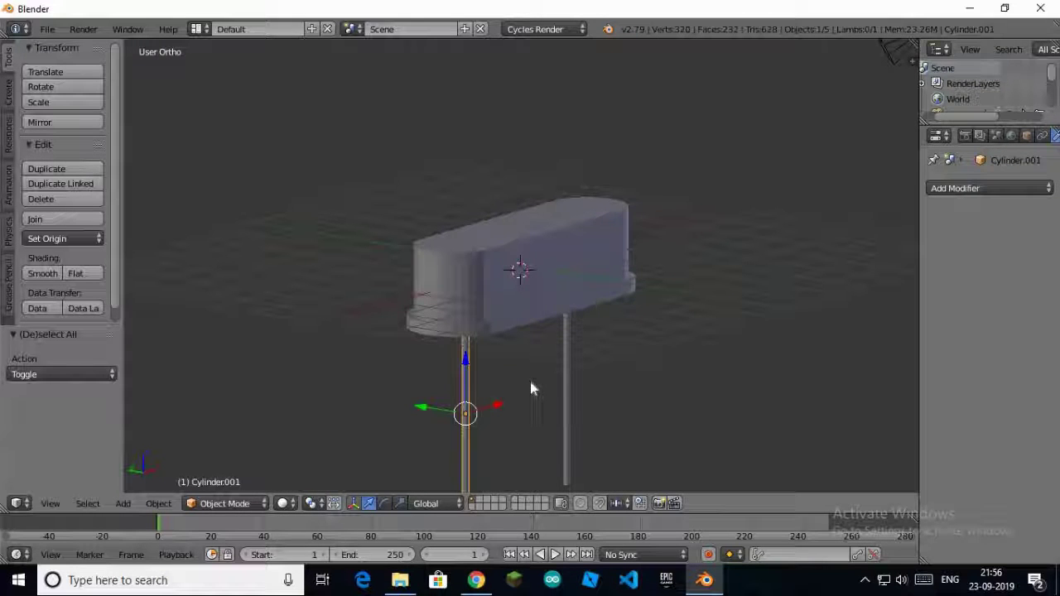
Join both lead pins into one object and set its origin to its geometry
{"action": "right_click", "coordinate": [566, 386], "text": "shift"}
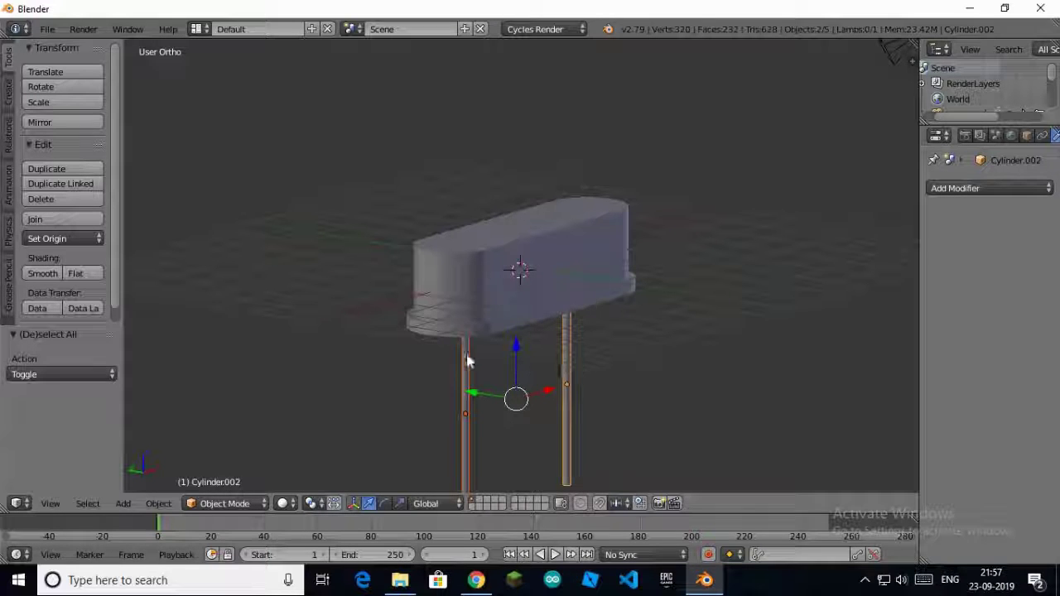
{"action": "key", "text": "ctrl+j"}
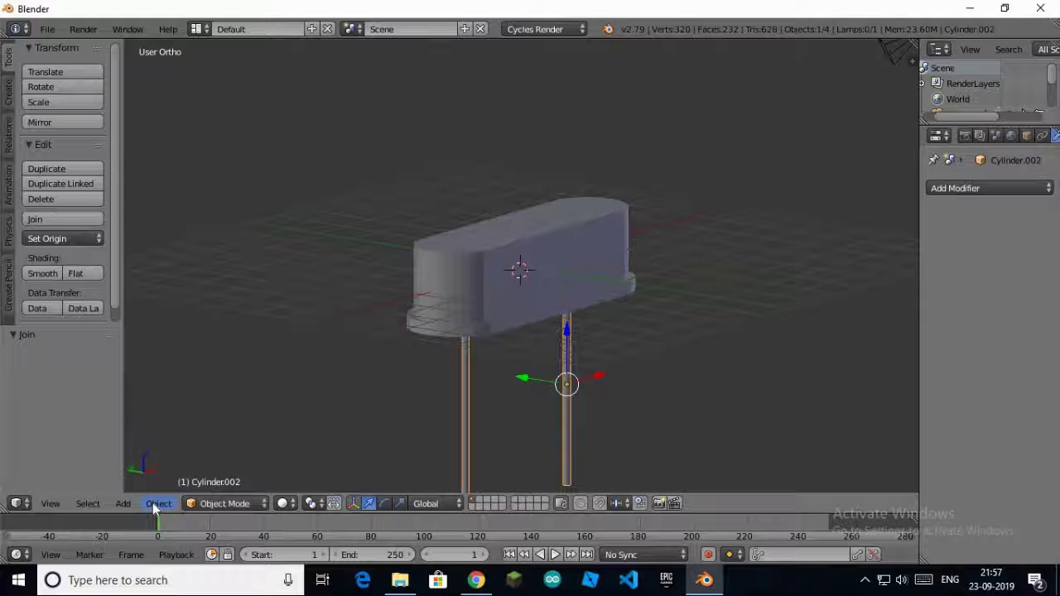
{"action": "left_click", "coordinate": [158, 503]}
{"action": "mouse_move", "coordinate": [220, 432]}
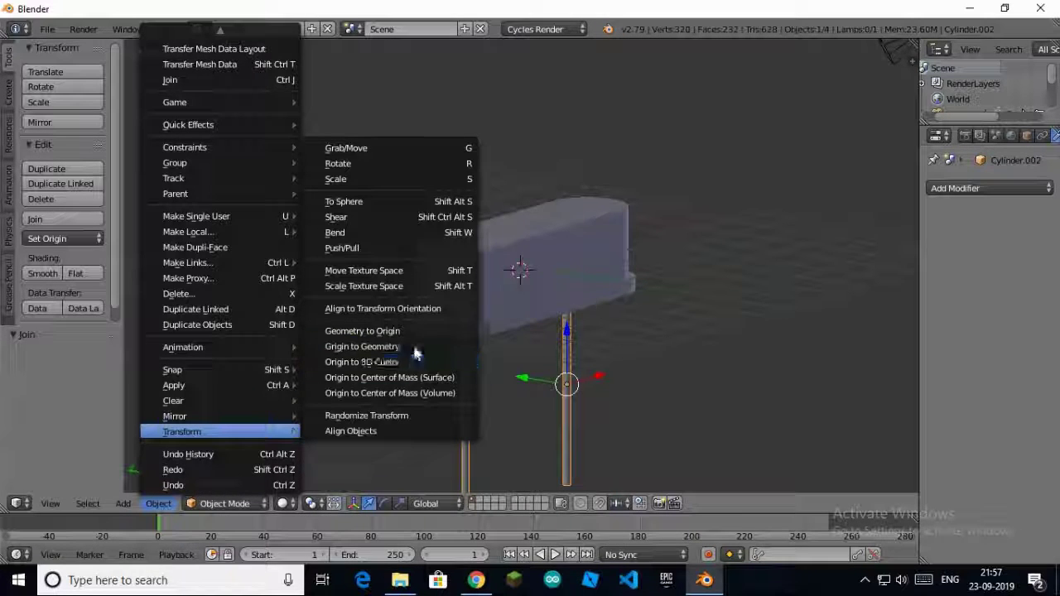
{"action": "left_click", "coordinate": [393, 346]}
Select the oscillator body and orbit to view it from above with the side panel hidden
{"action": "right_click", "coordinate": [535, 279]}
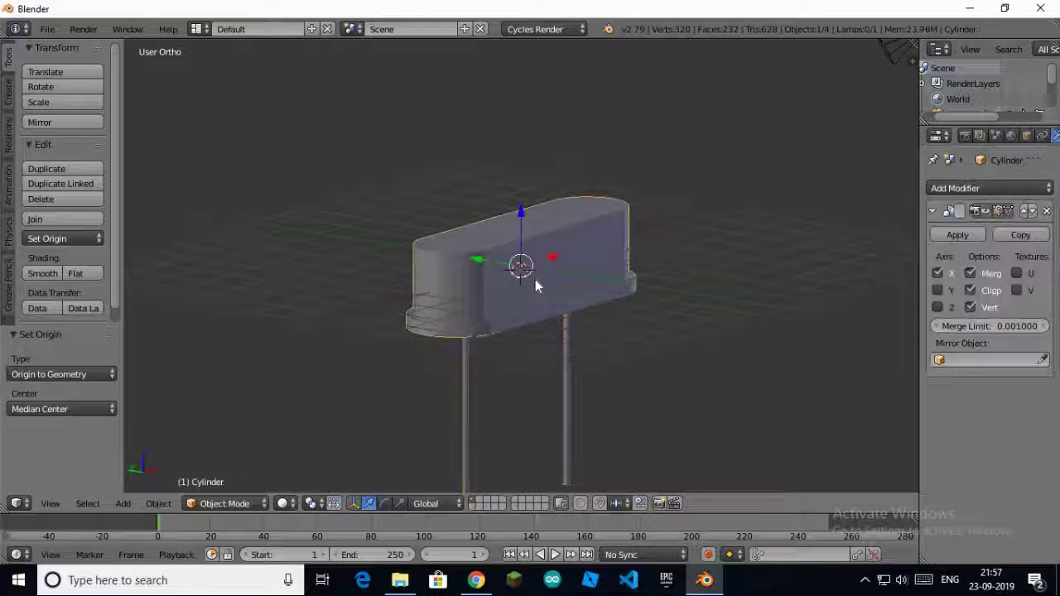
{"action": "mouse_move", "coordinate": [596, 194]}
{"action": "middle_mouse_down"}
{"action": "mouse_move", "coordinate": [546, 234]}
{"action": "mouse_move", "coordinate": [967, 247]}
{"action": "middle_mouse_up"}
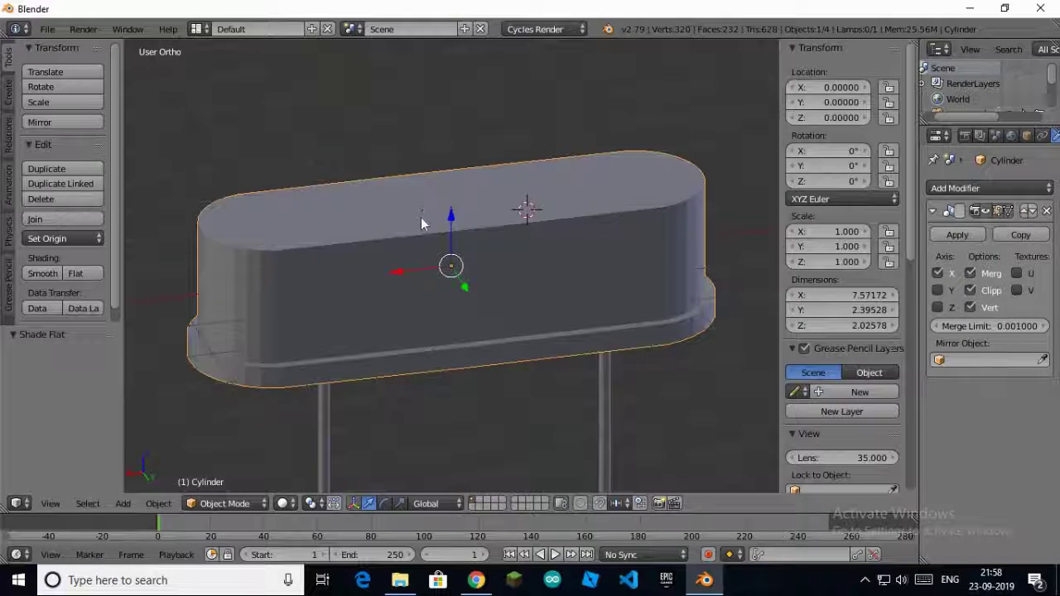
{"action": "key", "text": "n"}
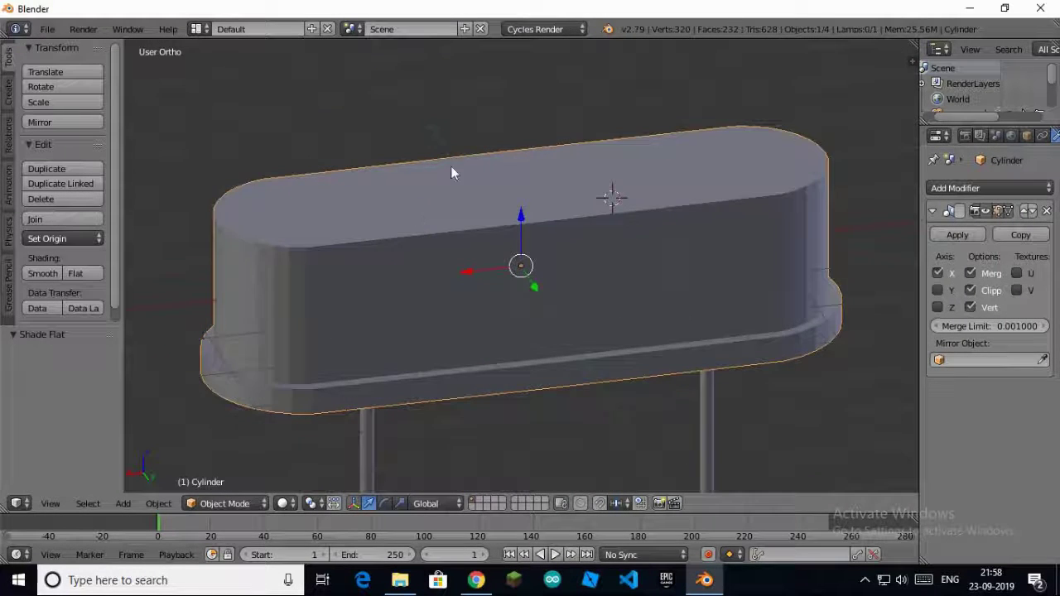
{"action": "middle_click_drag", "start_coordinate": [454, 170], "coordinate": [657, 223]}
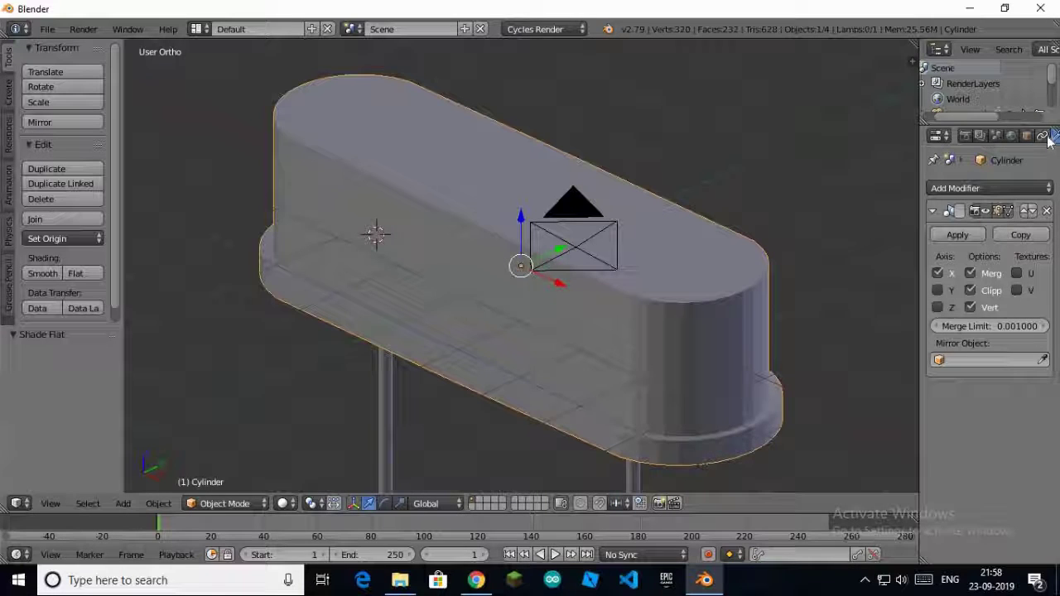
Create a new material for the oscillator body and select its whole mesh in Edit Mode
{"action": "scroll", "coordinate": [1055, 139], "scroll_direction": "down", "scroll_amount": 2}
{"action": "left_click", "coordinate": [1056, 137]}
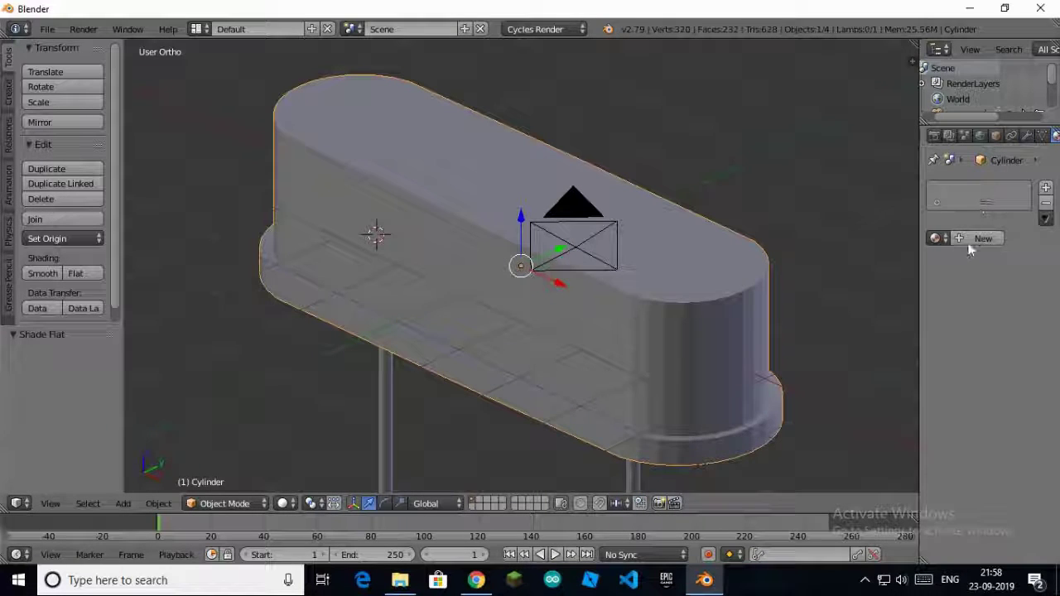
{"action": "left_click", "coordinate": [969, 243]}
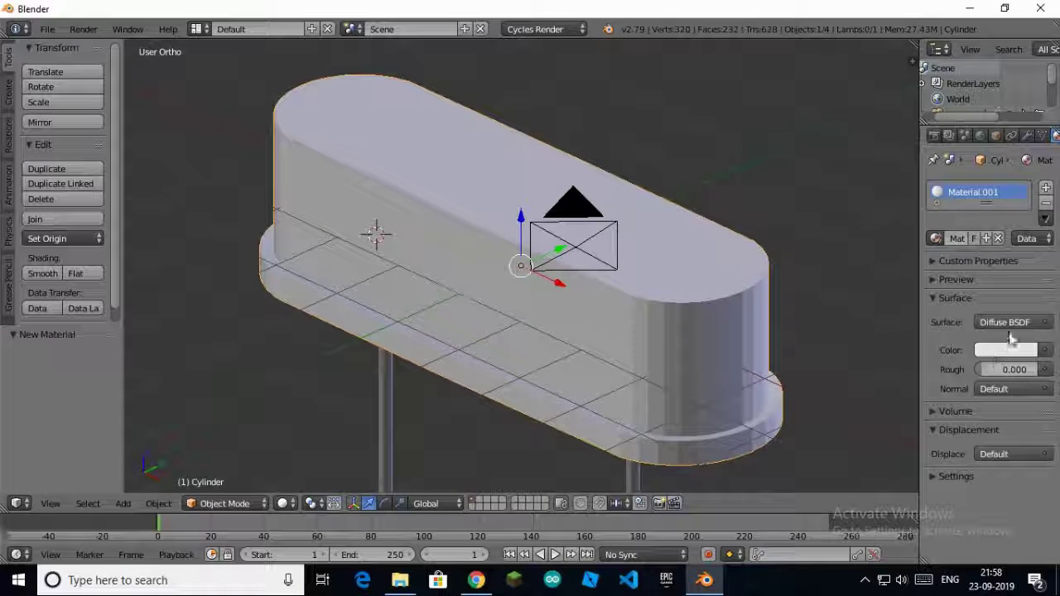
{"action": "key", "text": "Tab"}
{"action": "key", "text": "a"}
{"action": "key", "text": "a"}
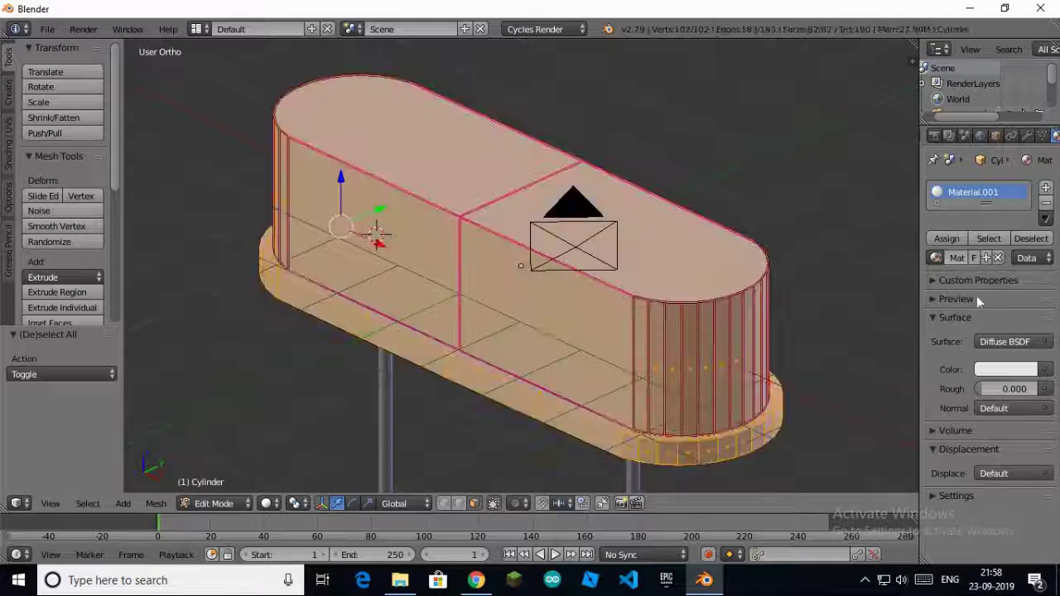
Make the surface a white Glossy BSDF and preview it in rendered shading
{"action": "left_click", "coordinate": [1017, 342]}
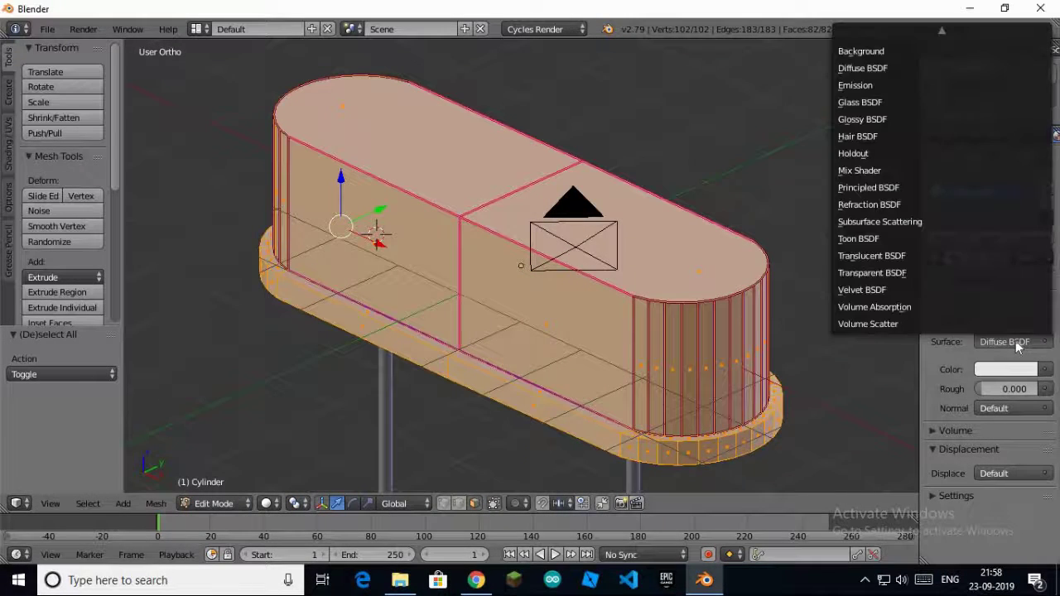
{"action": "left_click", "coordinate": [878, 119]}
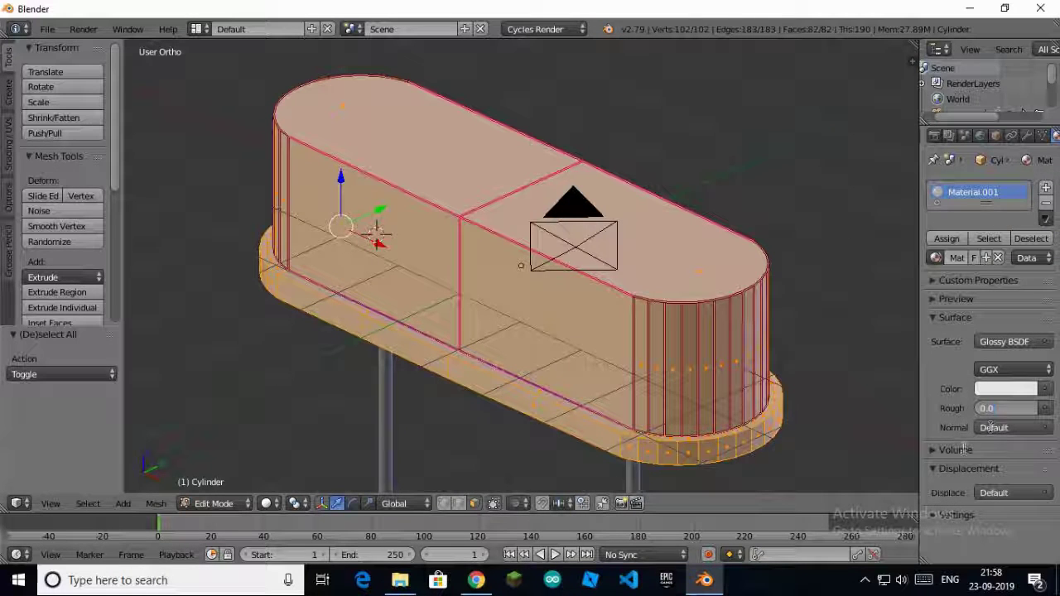
{"action": "left_click", "coordinate": [993, 391]}
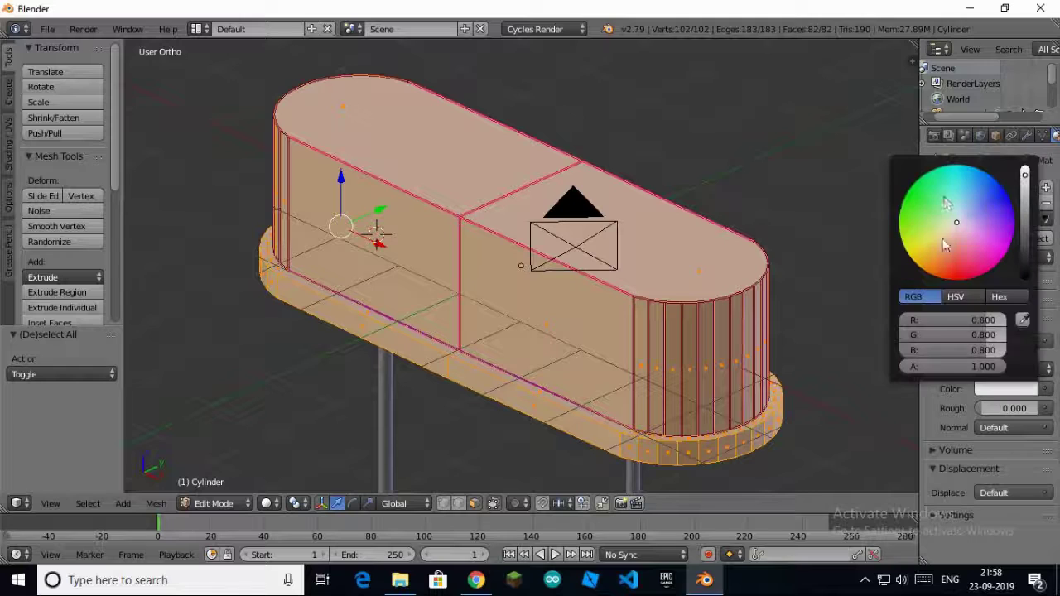
{"action": "left_click", "coordinate": [1028, 175]}
{"action": "key", "text": "shift+z"}
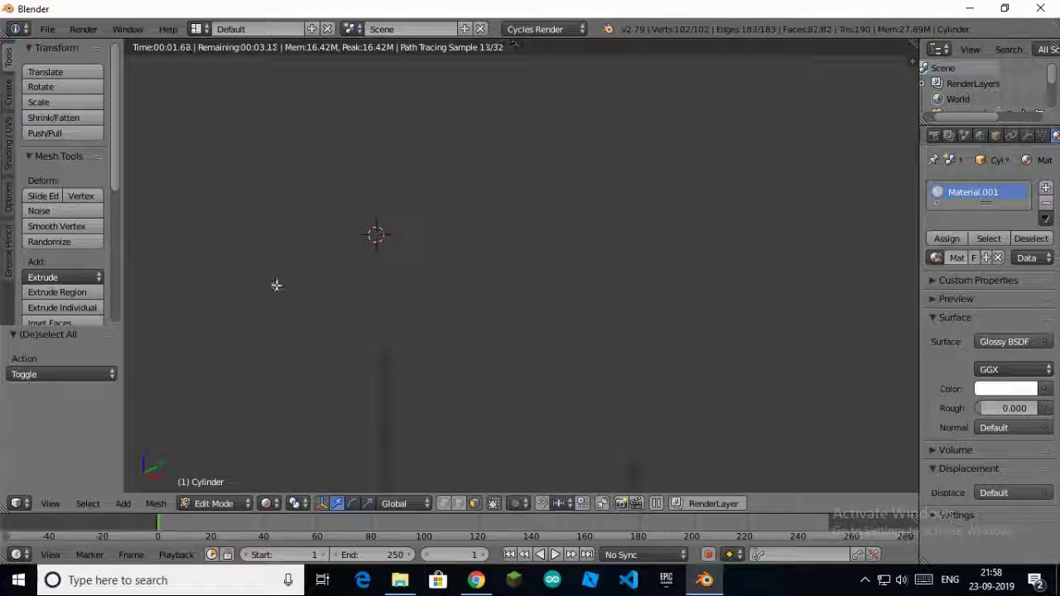
Enable world nodes and use a Sky Texture as the world background colour
{"action": "left_click", "coordinate": [980, 135]}
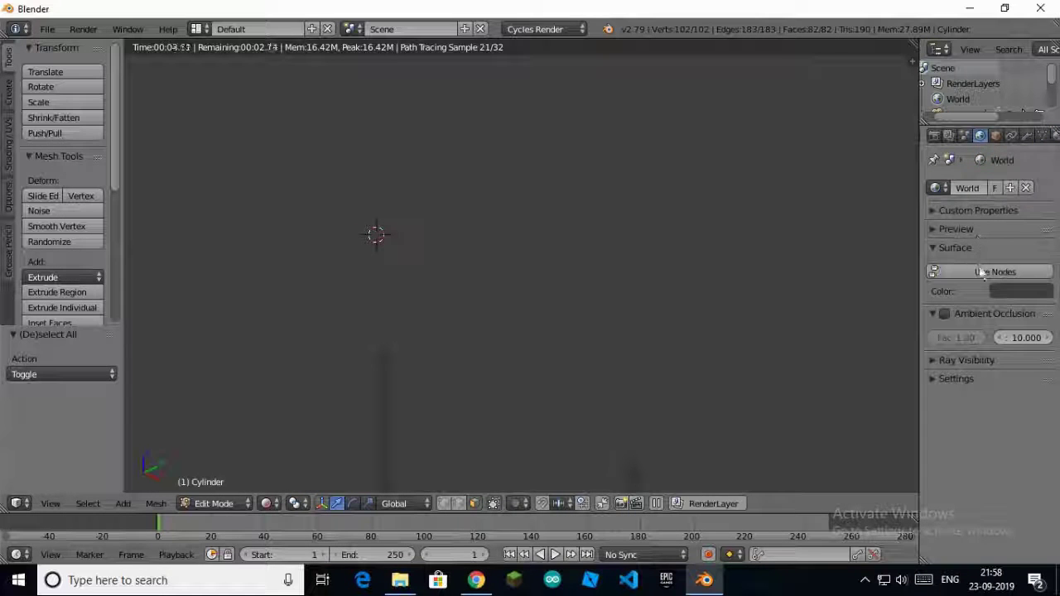
{"action": "left_click", "coordinate": [989, 271]}
{"action": "left_click", "coordinate": [1046, 300]}
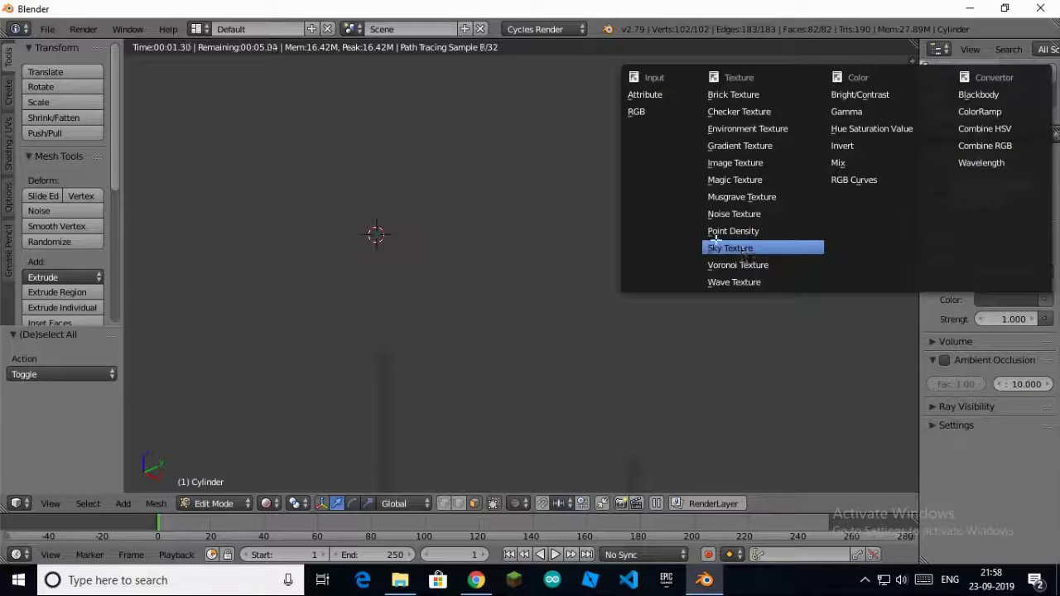
{"action": "left_click", "coordinate": [740, 248]}
{"action": "scroll", "coordinate": [682, 218], "scroll_direction": "up", "scroll_amount": 2}
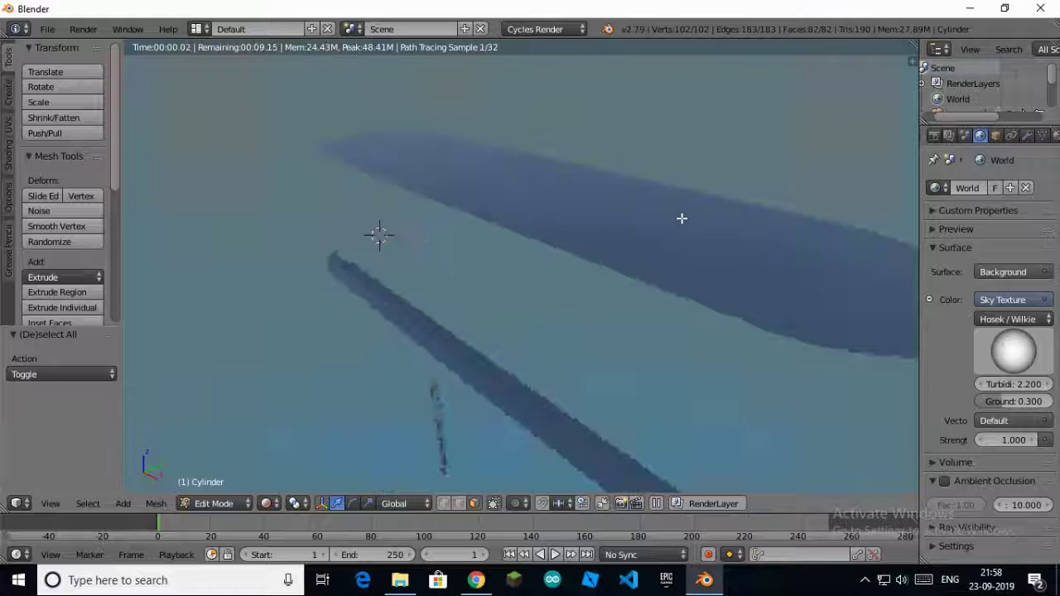
{"action": "scroll", "coordinate": [663, 213], "scroll_direction": "down", "scroll_amount": 5}
{"action": "middle_click_drag", "start_coordinate": [675, 169], "coordinate": [779, 230]}
{"action": "scroll", "coordinate": [576, 271], "scroll_direction": "up", "scroll_amount": 2}
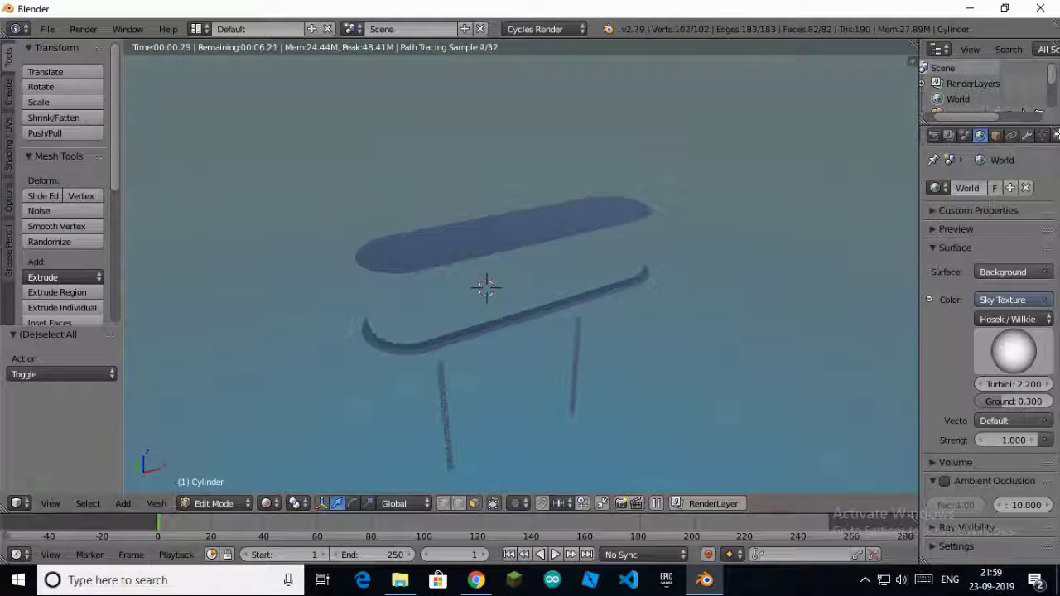
Set the body's Glossy roughness to 0.5 and return to solid shading
{"action": "left_click", "coordinate": [1055, 137]}
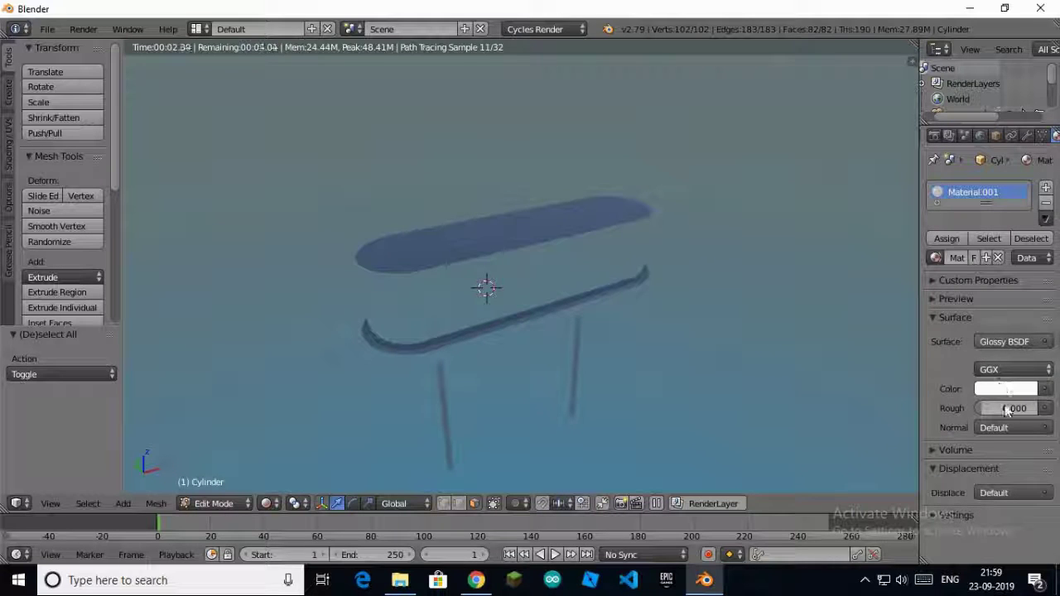
{"action": "left_click_drag", "start_coordinate": [1006, 408], "coordinate": [1009, 413]}
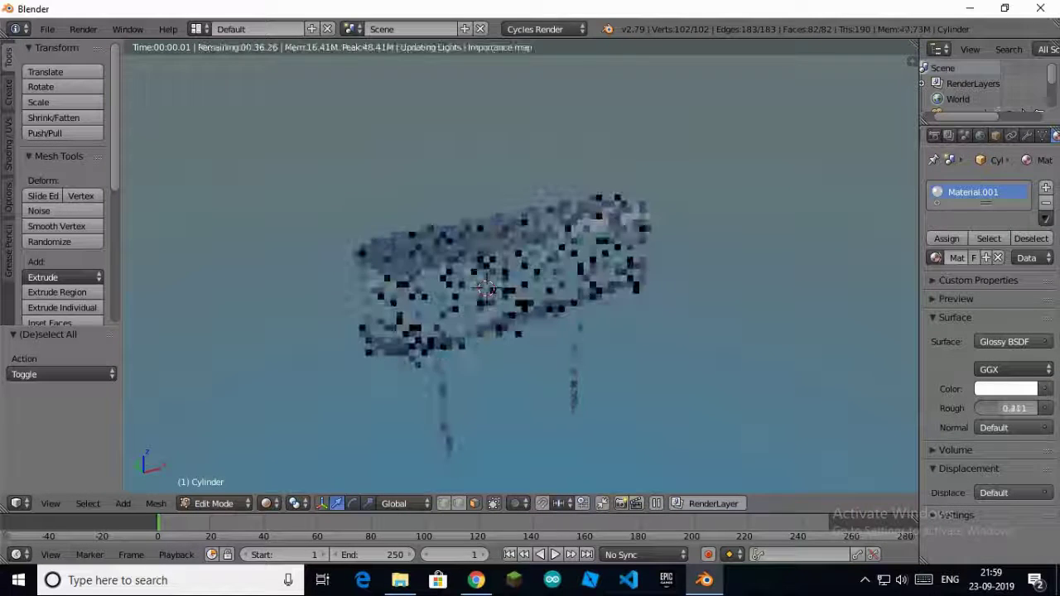
{"action": "left_click", "coordinate": [1019, 408]}
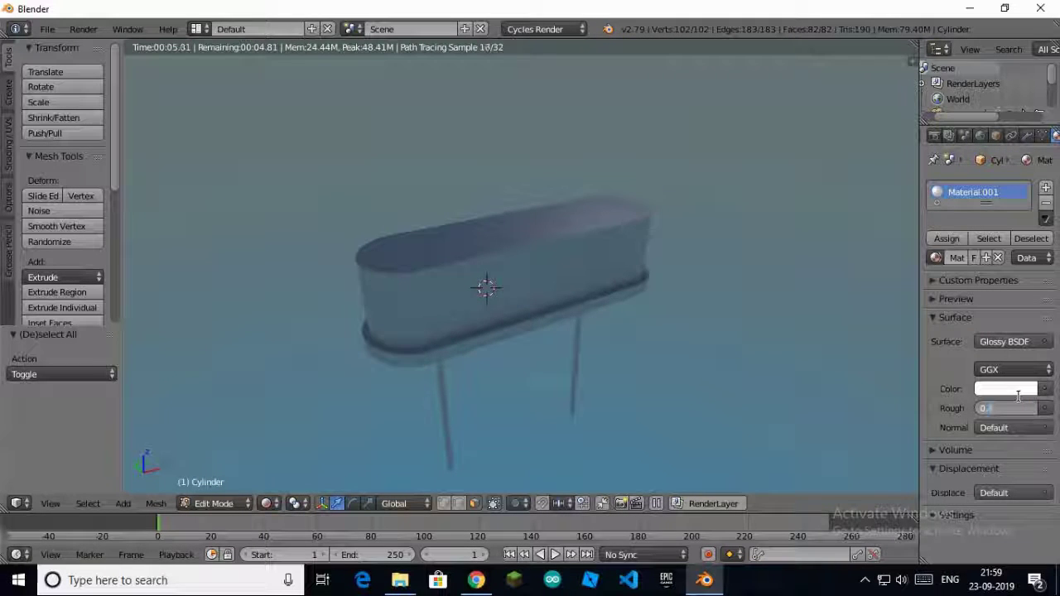
{"action": "key", "text": "Return"}
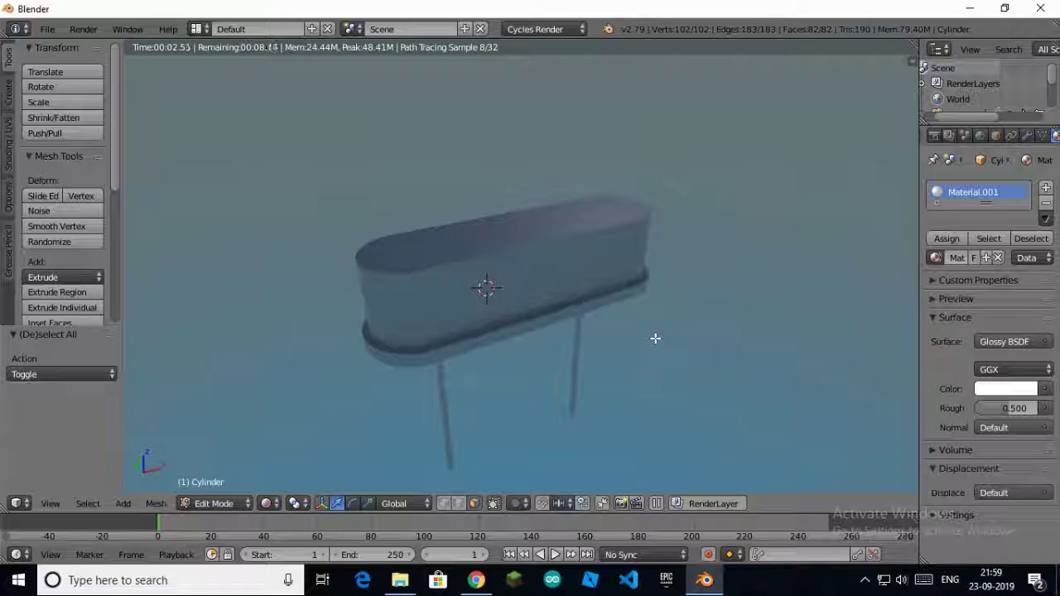
{"action": "key", "text": "shift+z"}
Back in Object Mode, give the legs a new material
{"action": "key", "text": "a"}
{"action": "key", "text": "Tab"}
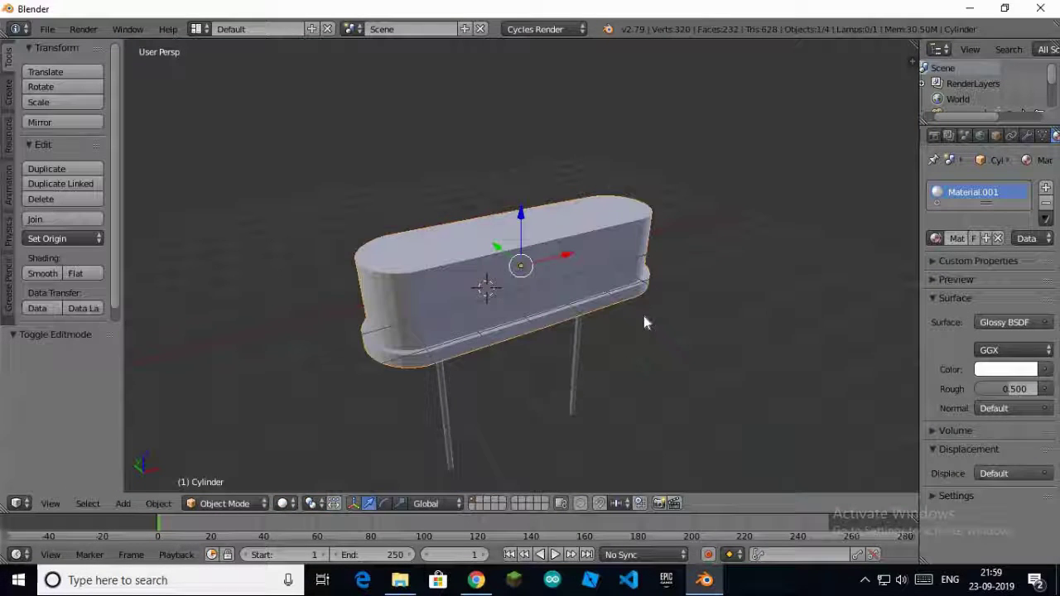
{"action": "right_click", "coordinate": [444, 395]}
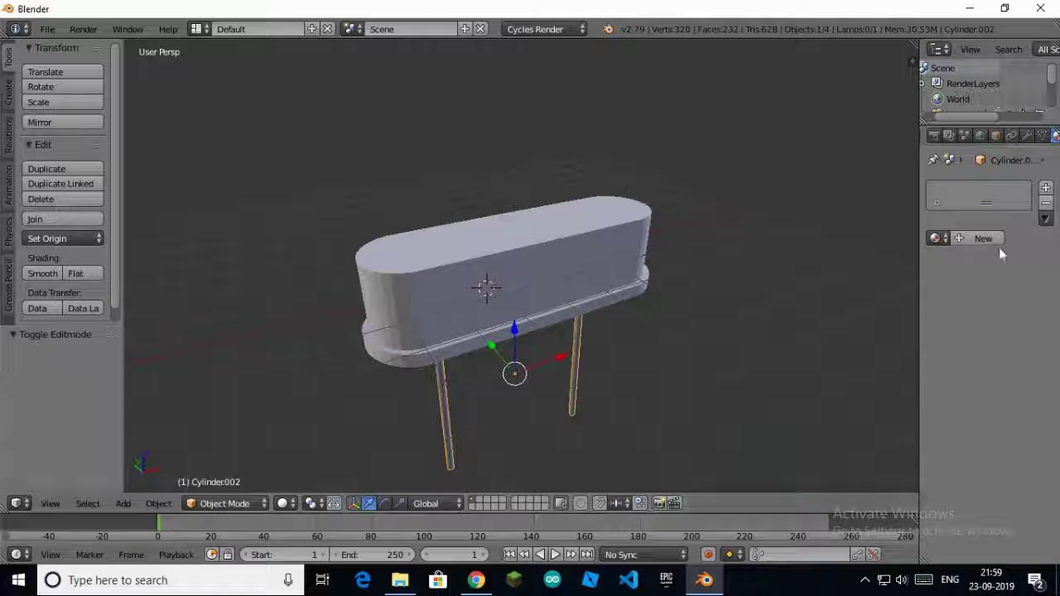
{"action": "left_click", "coordinate": [970, 238]}
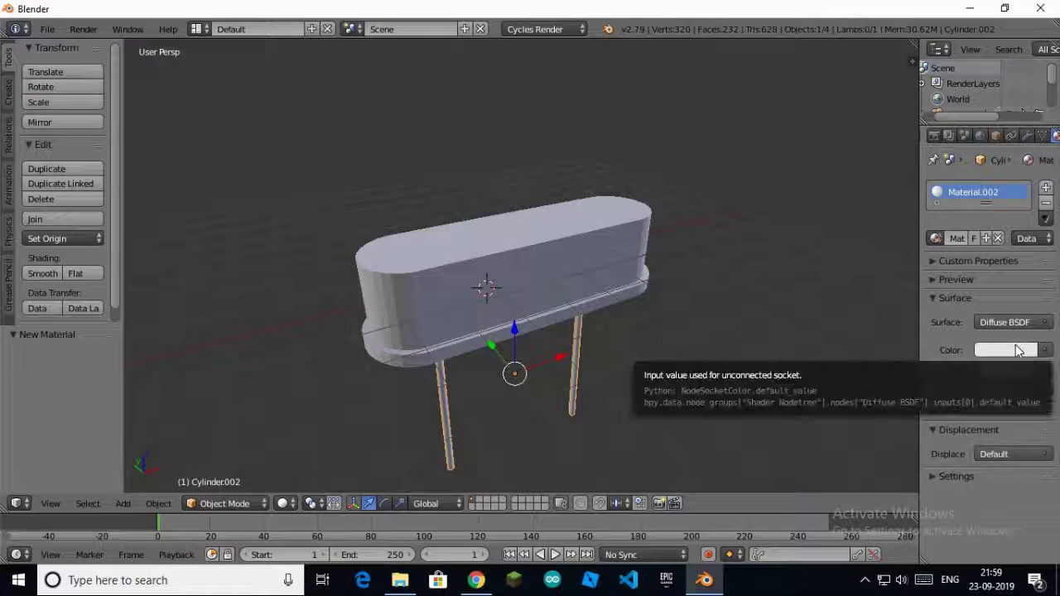
Apply the Mirror modifier on the crystal body
{"action": "right_click", "coordinate": [513, 274]}
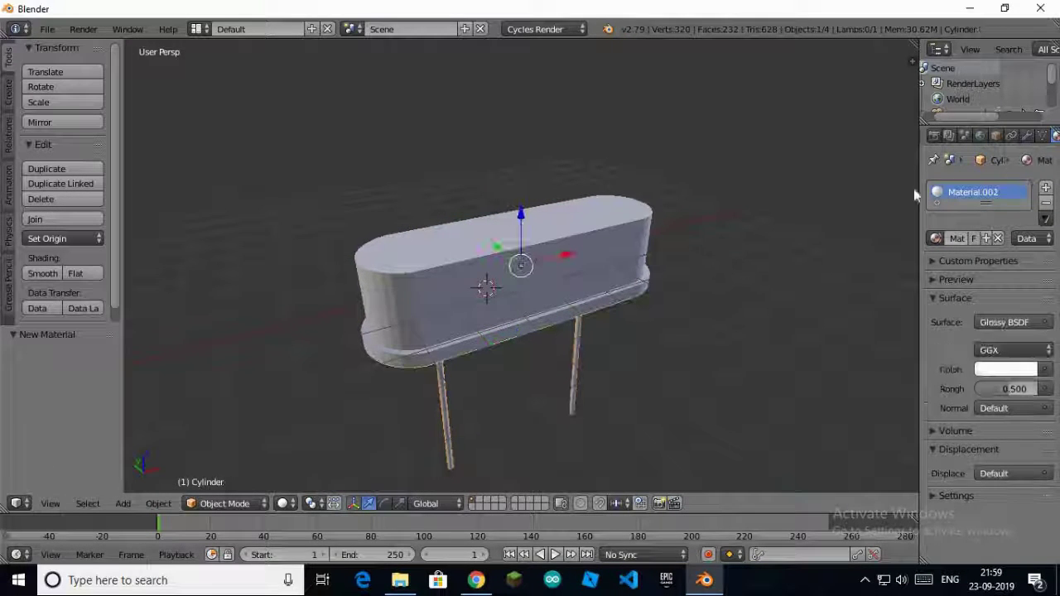
{"action": "left_click", "coordinate": [1027, 135]}
{"action": "left_click", "coordinate": [956, 235]}
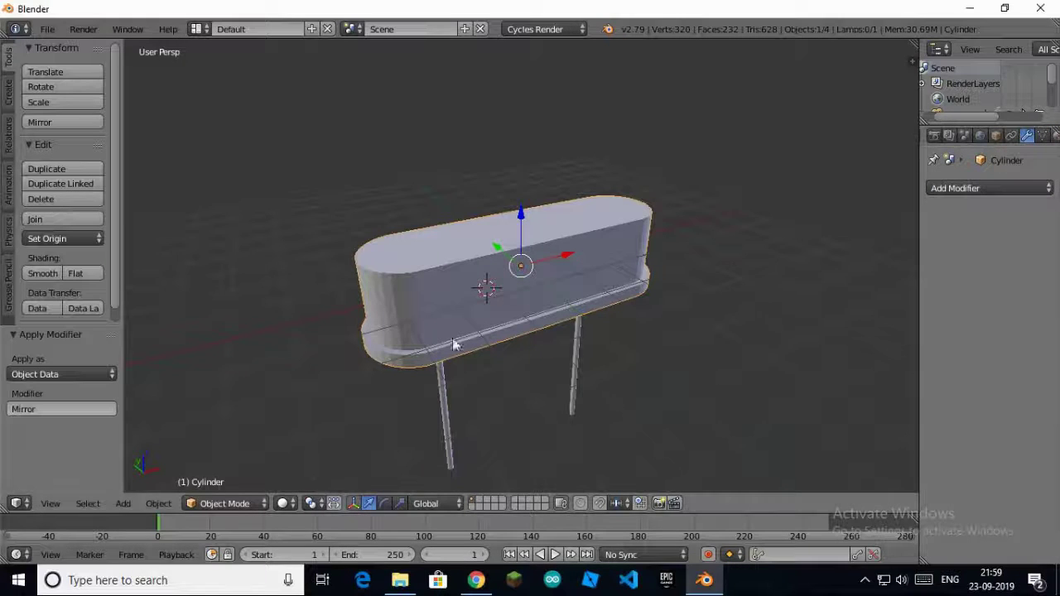
Remove the newly added material from the legs
{"action": "right_click", "coordinate": [442, 392]}
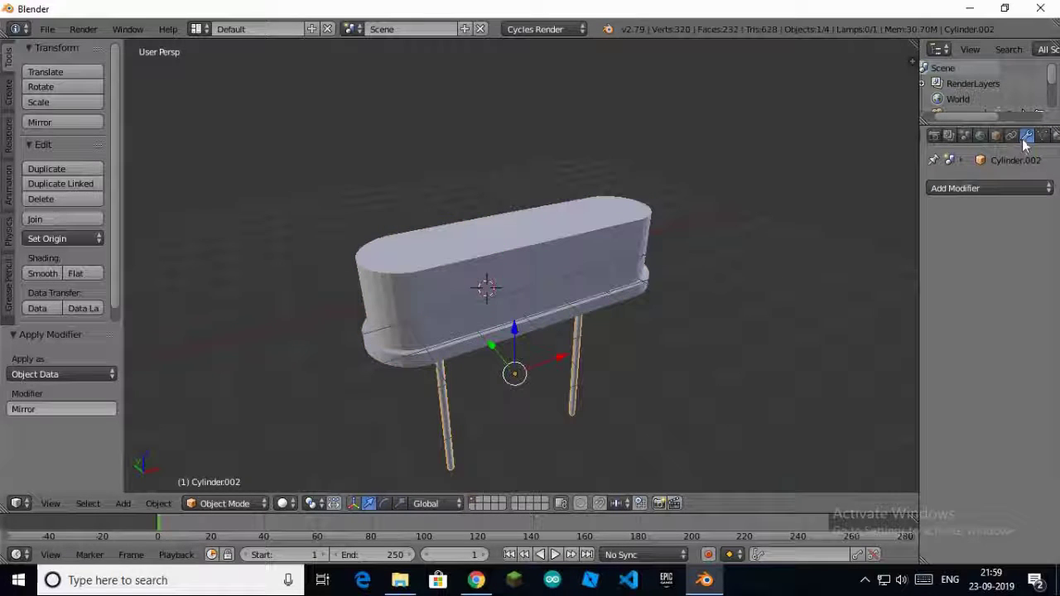
{"action": "left_click", "coordinate": [1053, 136]}
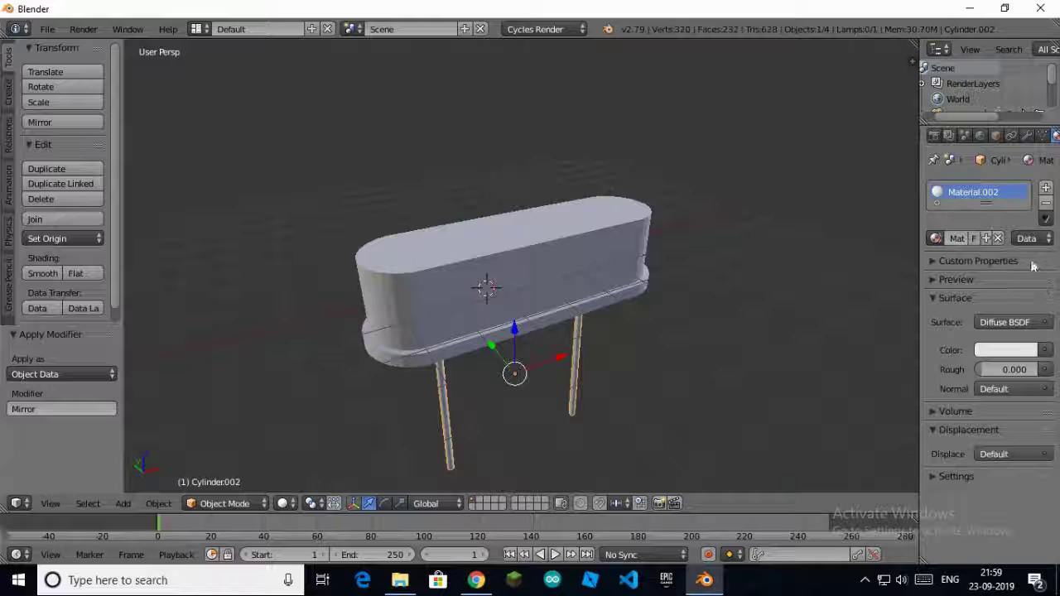
{"action": "left_click", "coordinate": [1046, 202]}
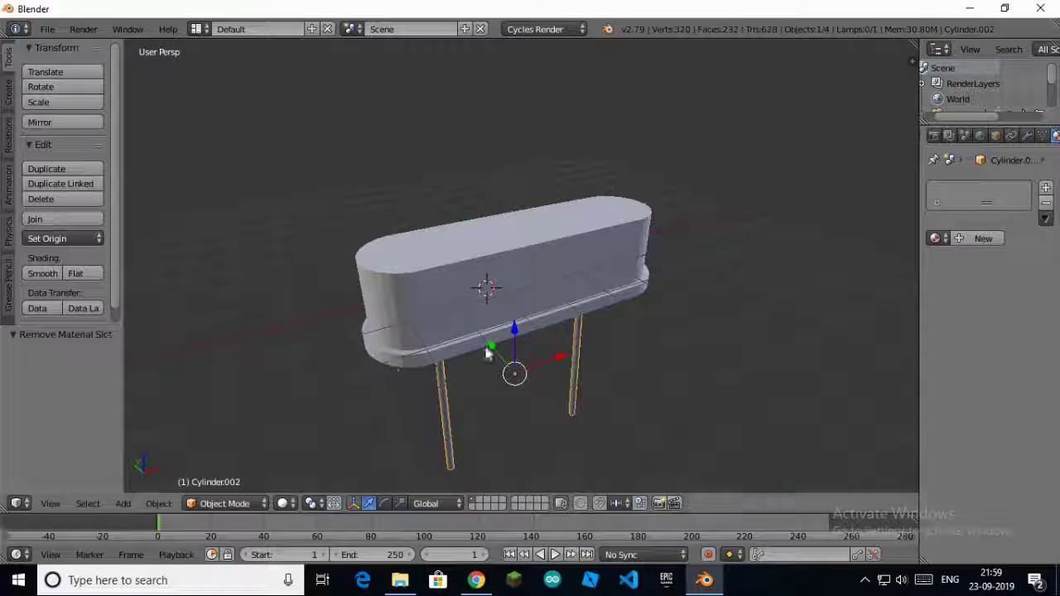
Join the legs into the body and set the origin to the geometry
{"action": "right_click", "coordinate": [508, 294], "text": "shift"}
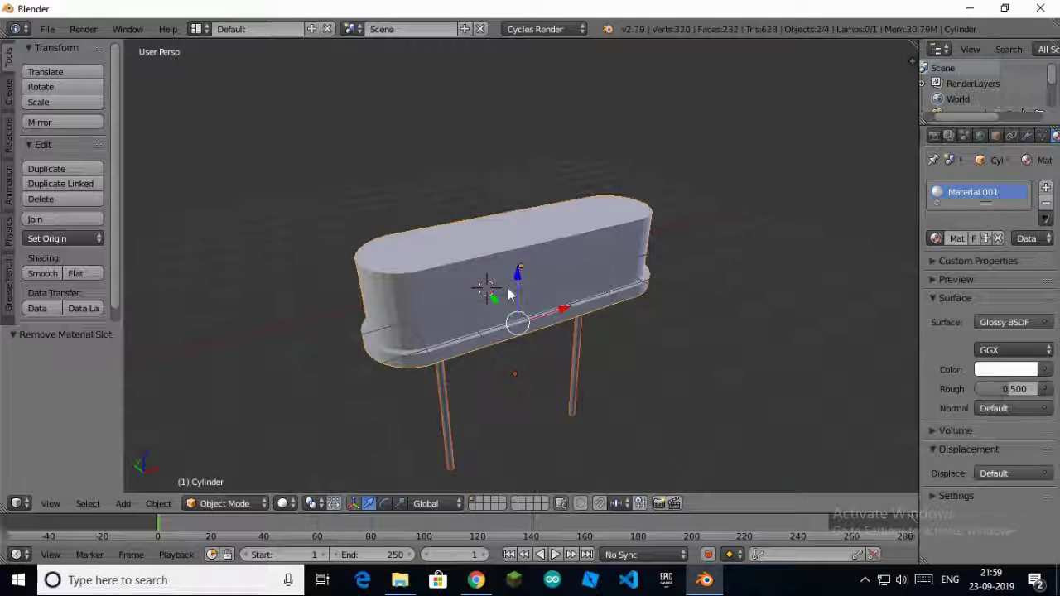
{"action": "key", "text": "ctrl+j"}
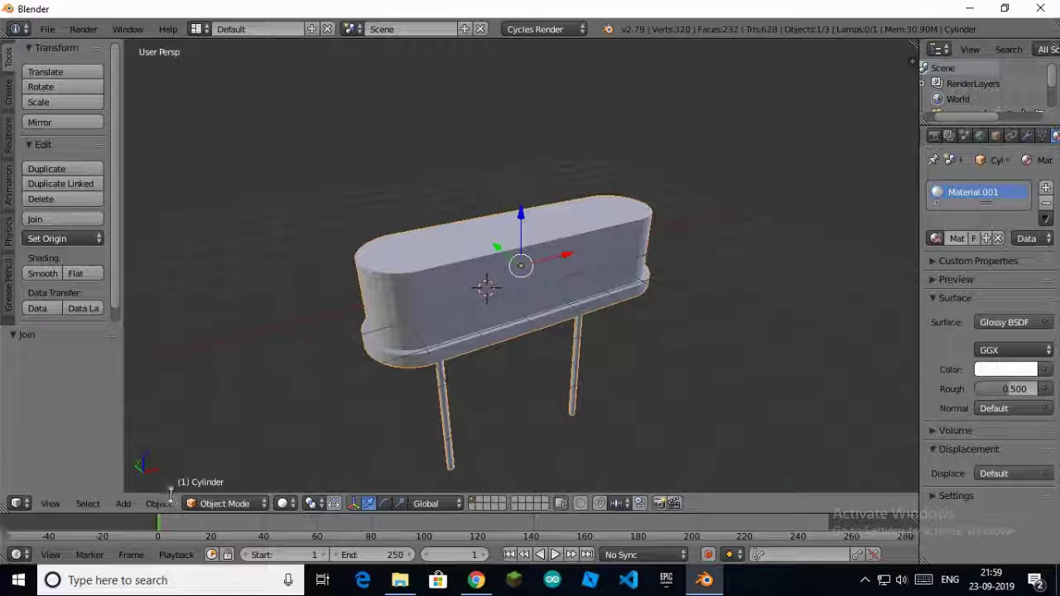
{"action": "left_click", "coordinate": [169, 504]}
{"action": "mouse_move", "coordinate": [220, 432]}
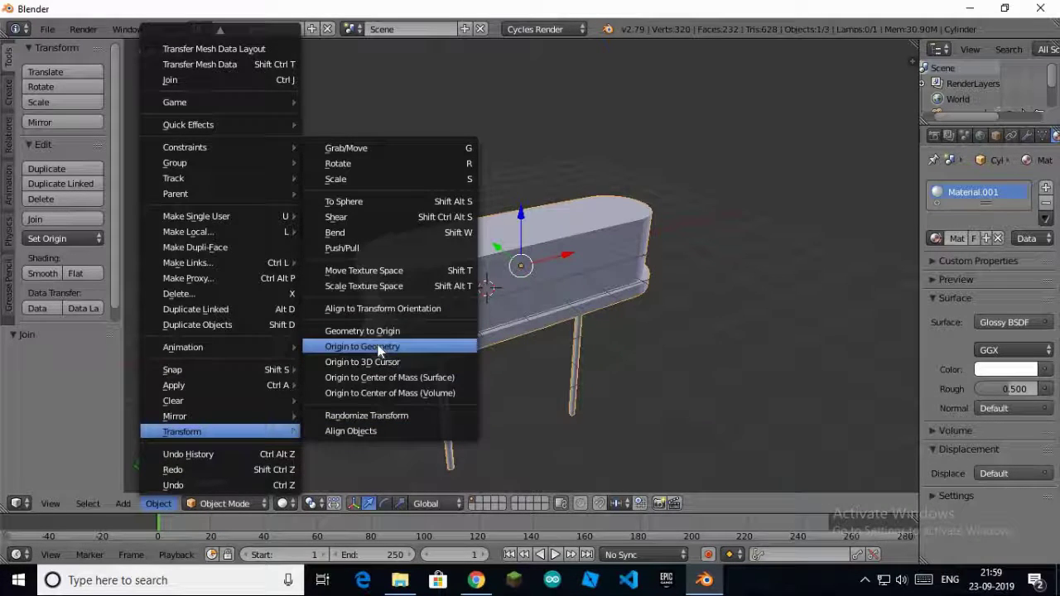
{"action": "left_click", "coordinate": [367, 348]}
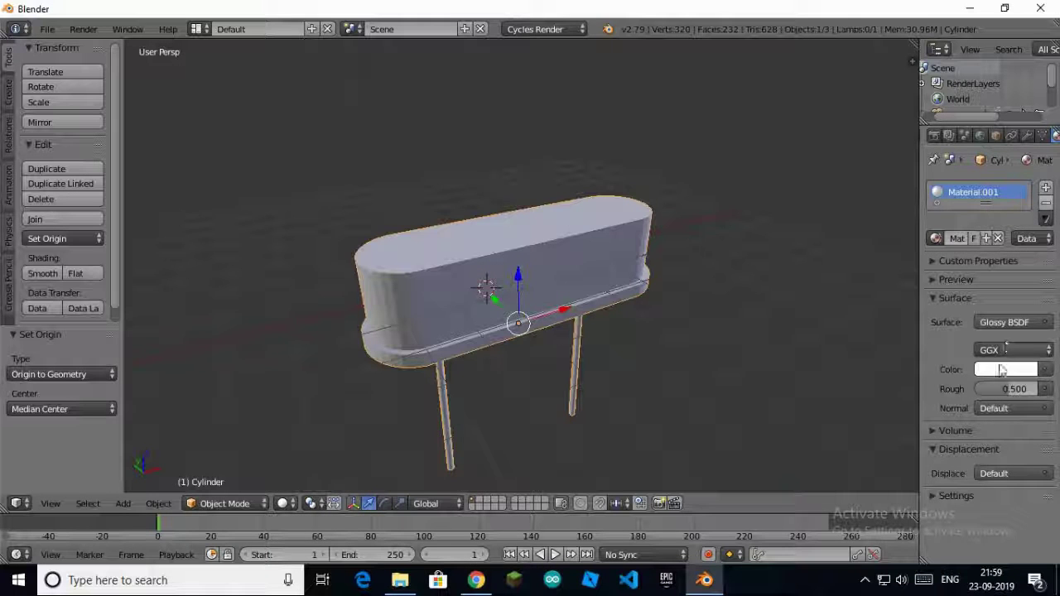
Check the joined model orthographically and in a rendered preview, ending in solid shading
{"action": "key", "text": "KP_5"}
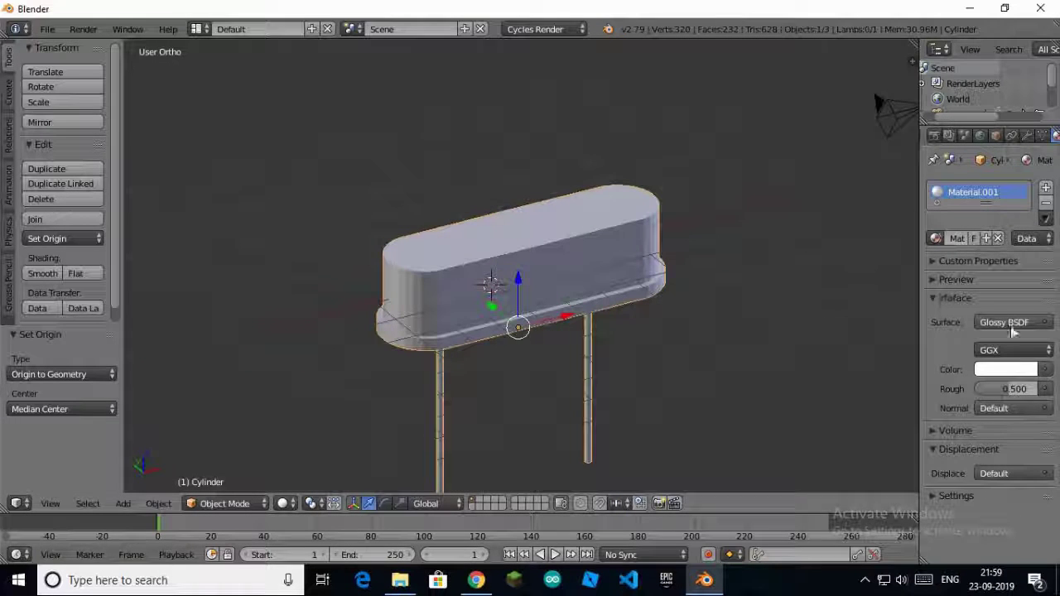
{"action": "left_click", "coordinate": [1025, 370]}
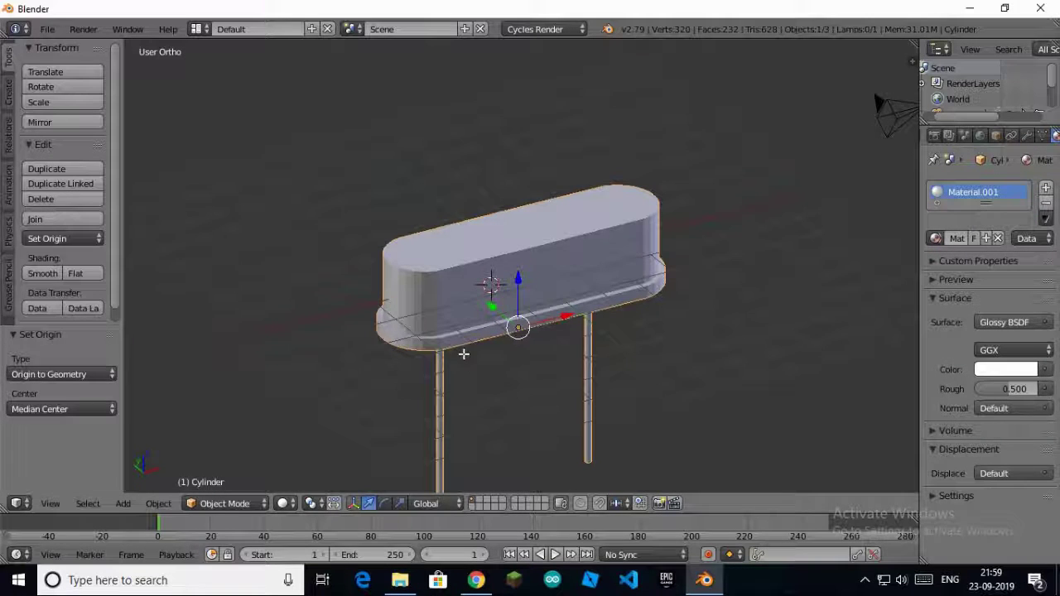
{"action": "key", "text": "Tab"}
{"action": "key", "text": "a"}
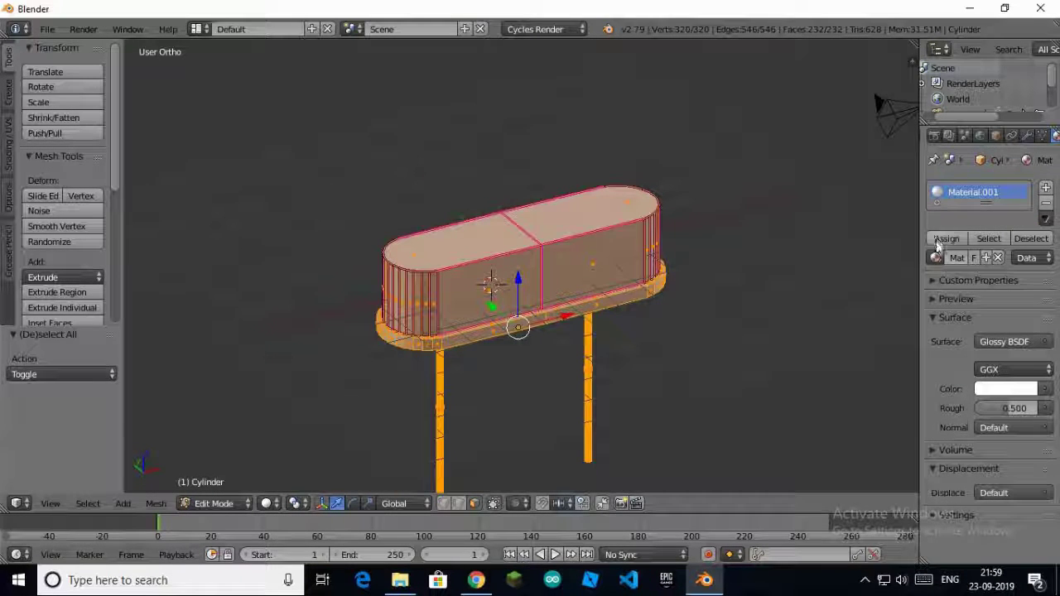
{"action": "key", "text": "a"}
{"action": "key", "text": "Tab"}
{"action": "key", "text": "shift+z"}
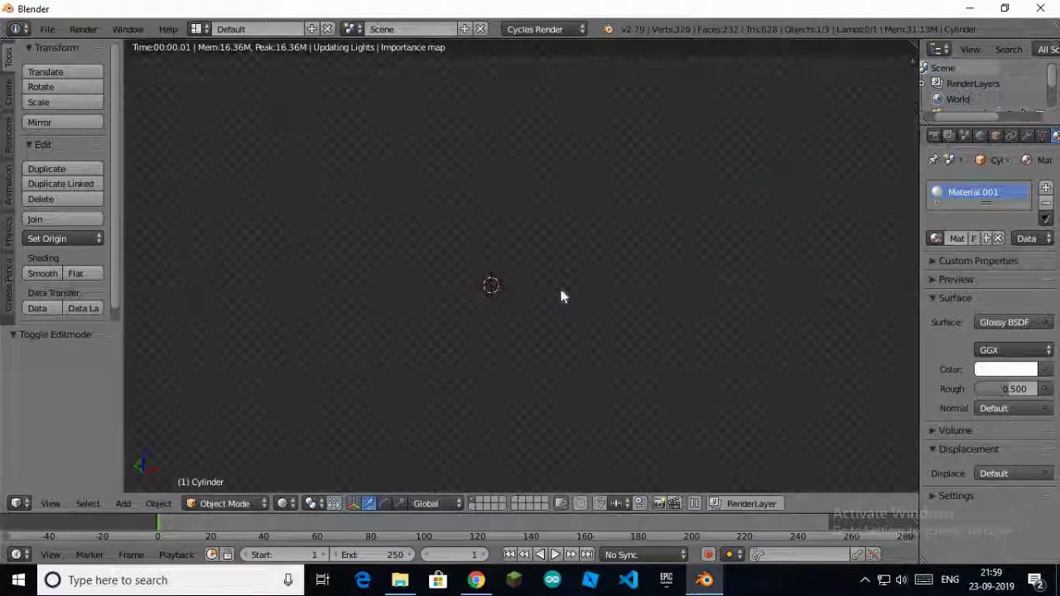
{"action": "mouse_move", "coordinate": [563, 240]}
{"action": "middle_mouse_down"}
{"action": "mouse_move", "coordinate": [613, 125]}
{"action": "mouse_move", "coordinate": [660, 172]}
{"action": "mouse_move", "coordinate": [570, 265]}
{"action": "mouse_move", "coordinate": [624, 250]}
{"action": "middle_mouse_up"}
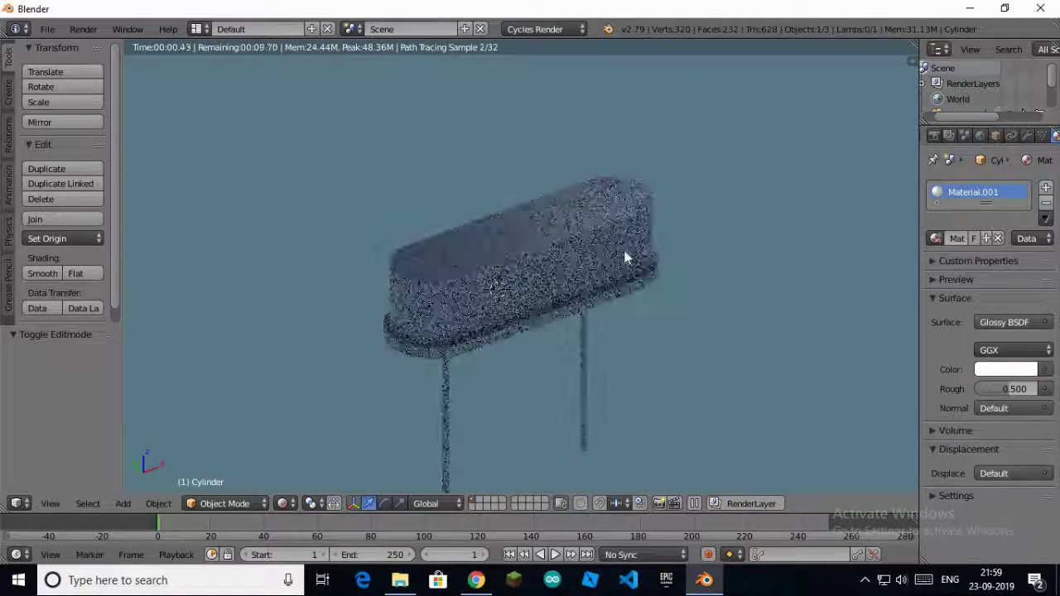
{"action": "key", "text": "shift+z"}
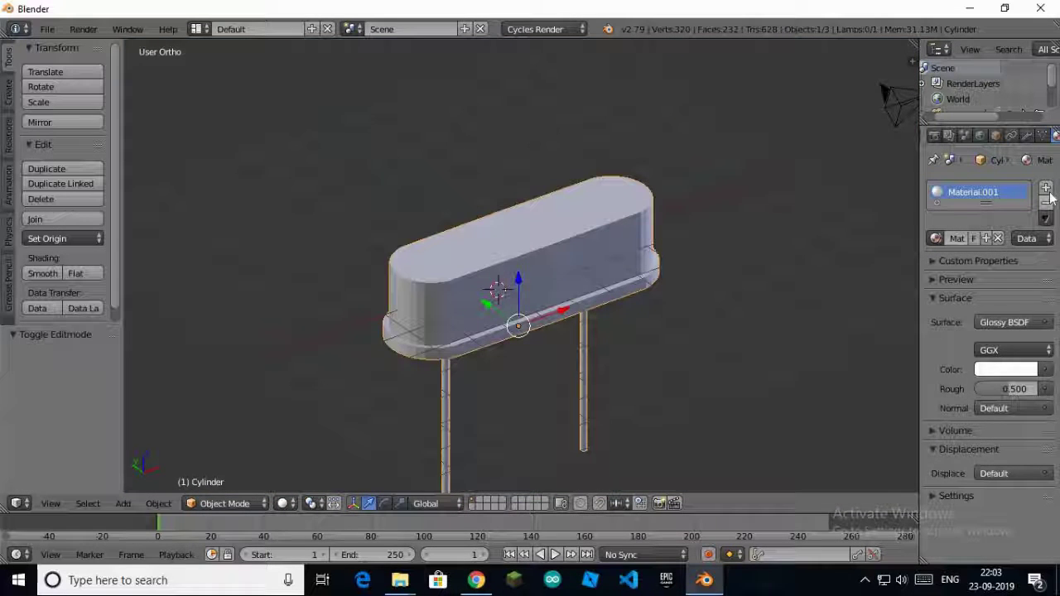
{"action": "left_click", "coordinate": [1045, 189]}
{"action": "left_click", "coordinate": [987, 279]}
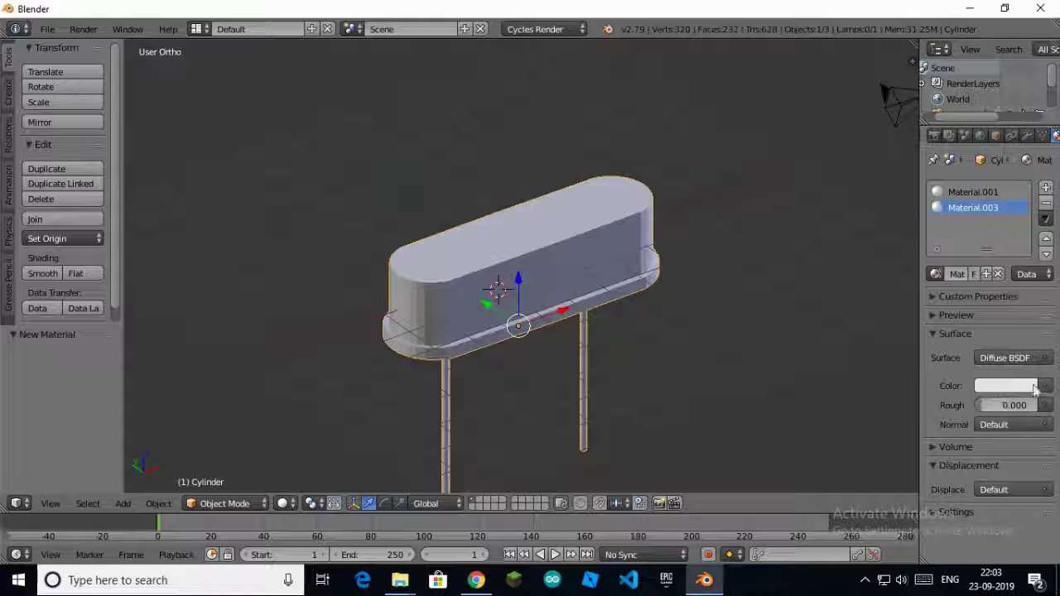
{"action": "left_click", "coordinate": [1044, 386]}
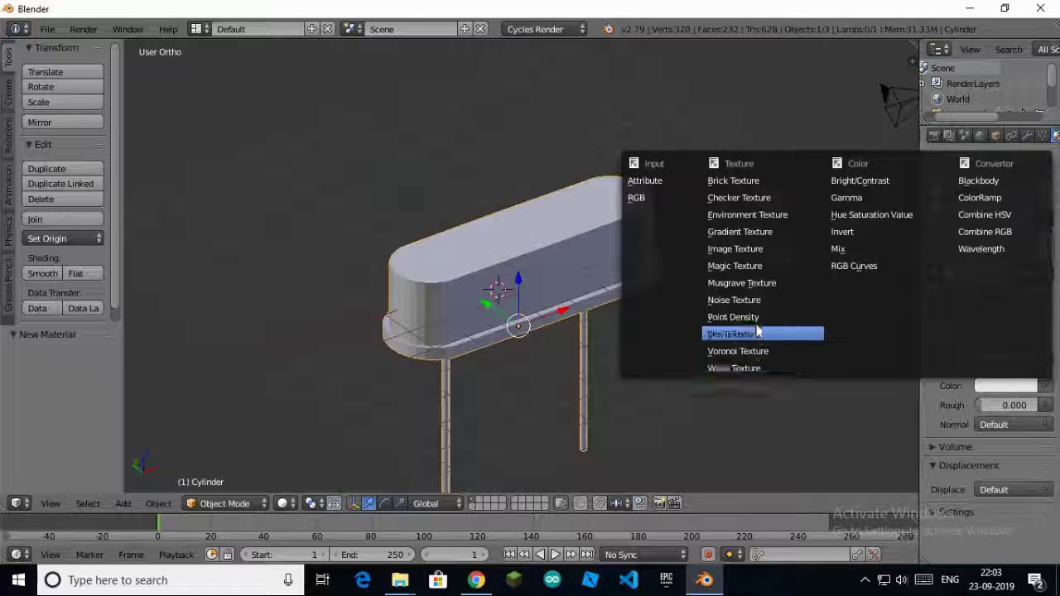
{"action": "left_click", "coordinate": [734, 248]}
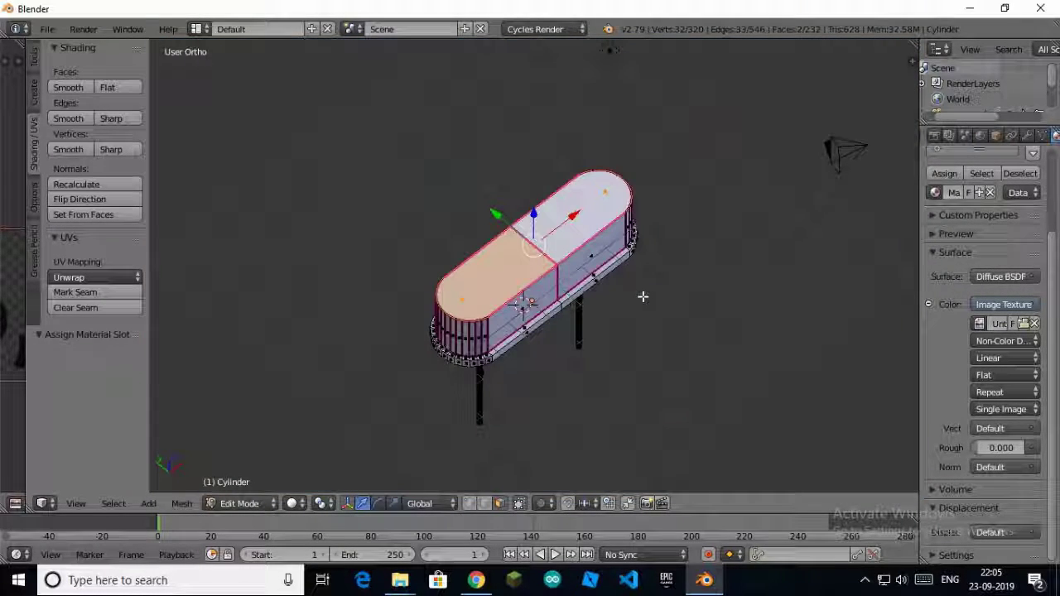
{"action": "key", "text": "a"}
{"action": "key", "text": "Tab"}
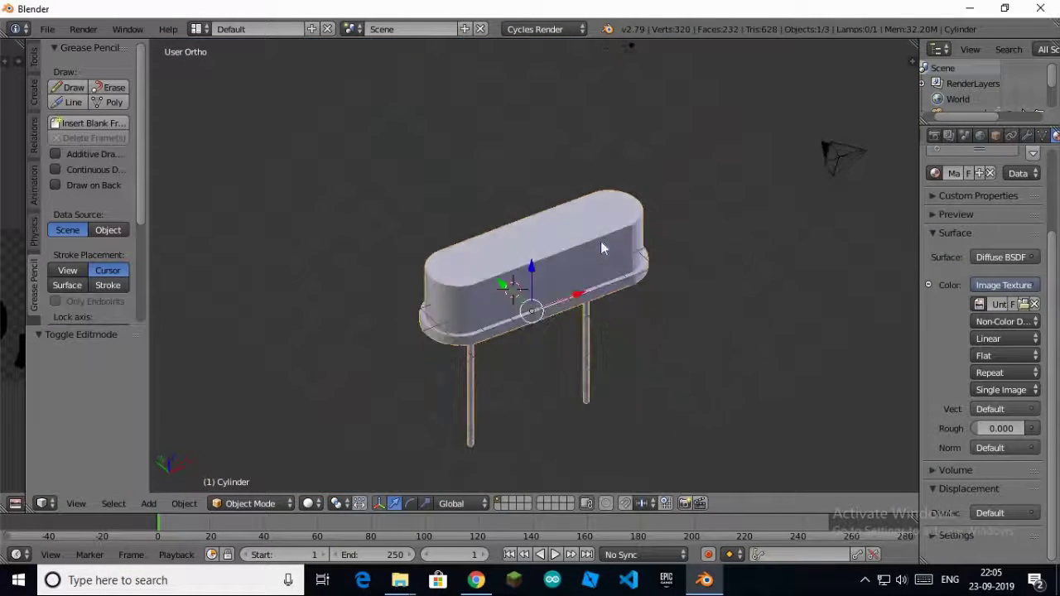
{"action": "mouse_move", "coordinate": [602, 248]}
{"action": "middle_mouse_down"}
{"action": "mouse_move", "coordinate": [603, 272]}
{"action": "mouse_move", "coordinate": [630, 279]}
{"action": "middle_mouse_up"}
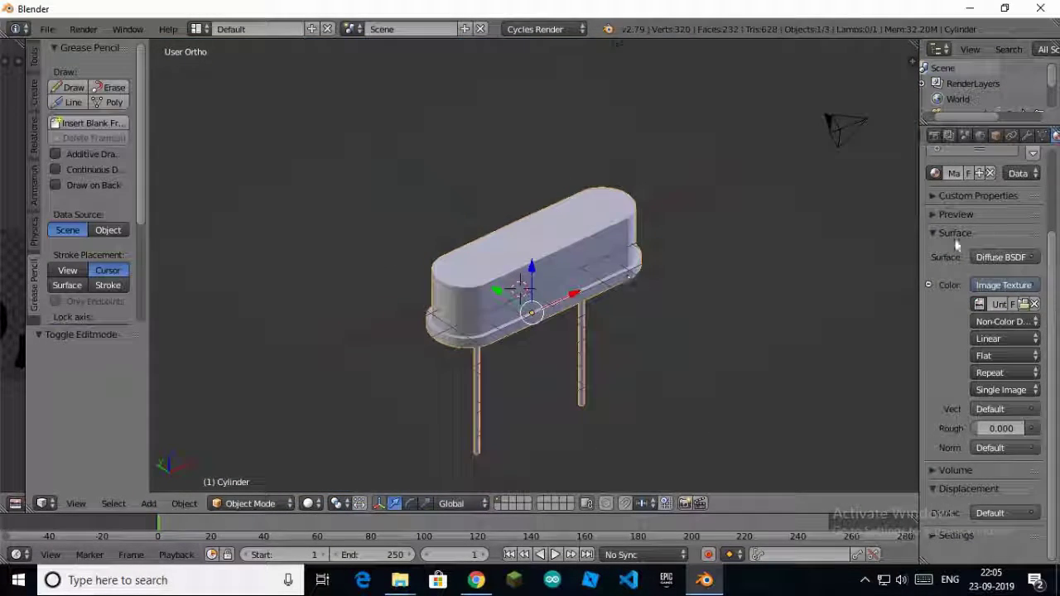
{"action": "scroll", "coordinate": [959, 242], "scroll_direction": "up", "scroll_amount": 3}
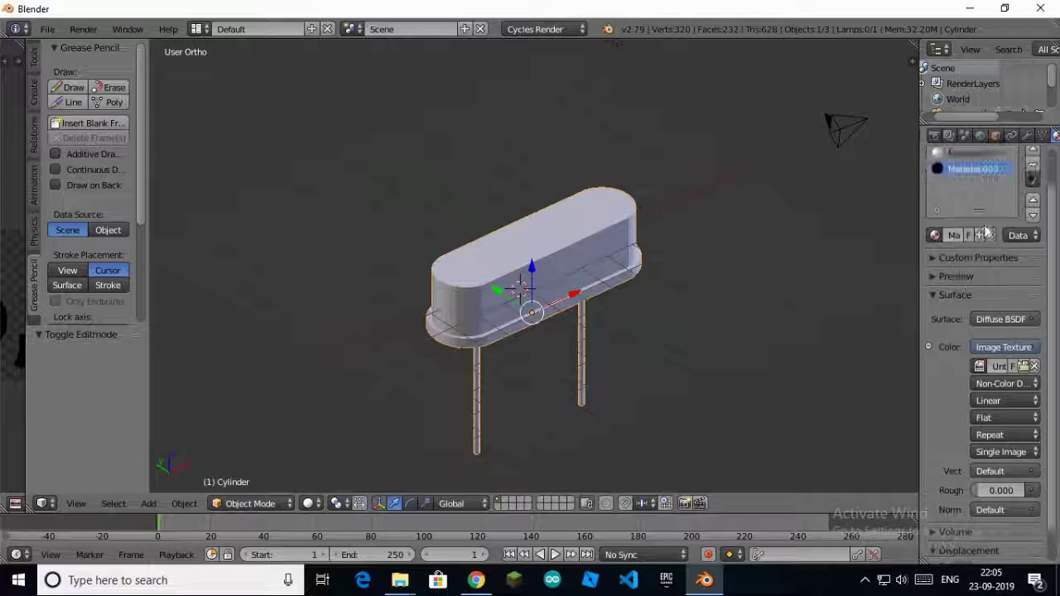
{"action": "scroll", "coordinate": [984, 232], "scroll_direction": "up", "scroll_amount": 1}
{"action": "left_click", "coordinate": [1032, 197]}
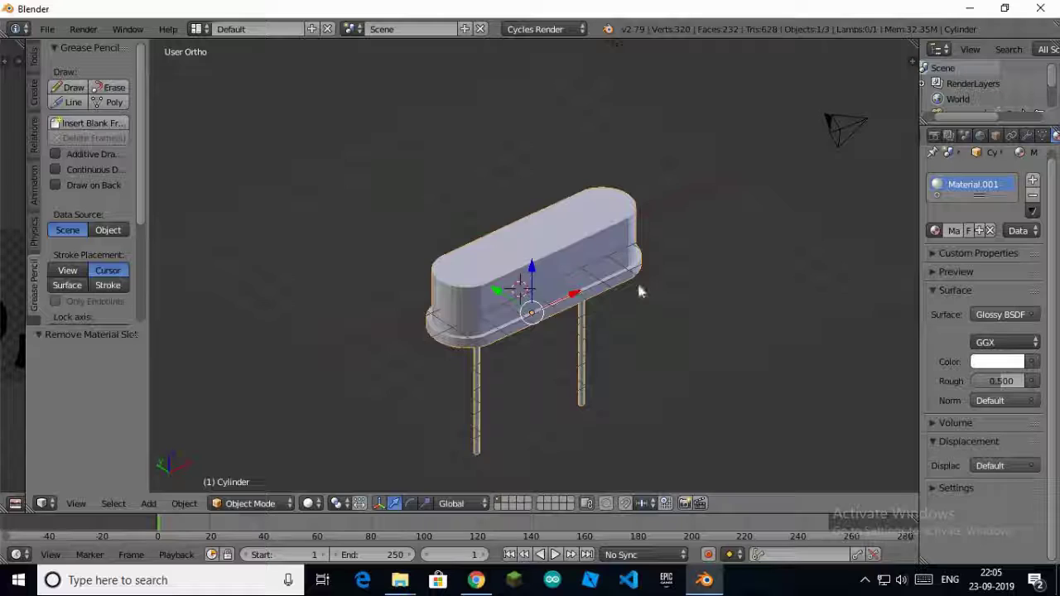
{"action": "mouse_move", "coordinate": [637, 280]}
{"action": "middle_mouse_down"}
{"action": "mouse_move", "coordinate": [754, 293]}
{"action": "mouse_move", "coordinate": [655, 299]}
{"action": "middle_mouse_up"}
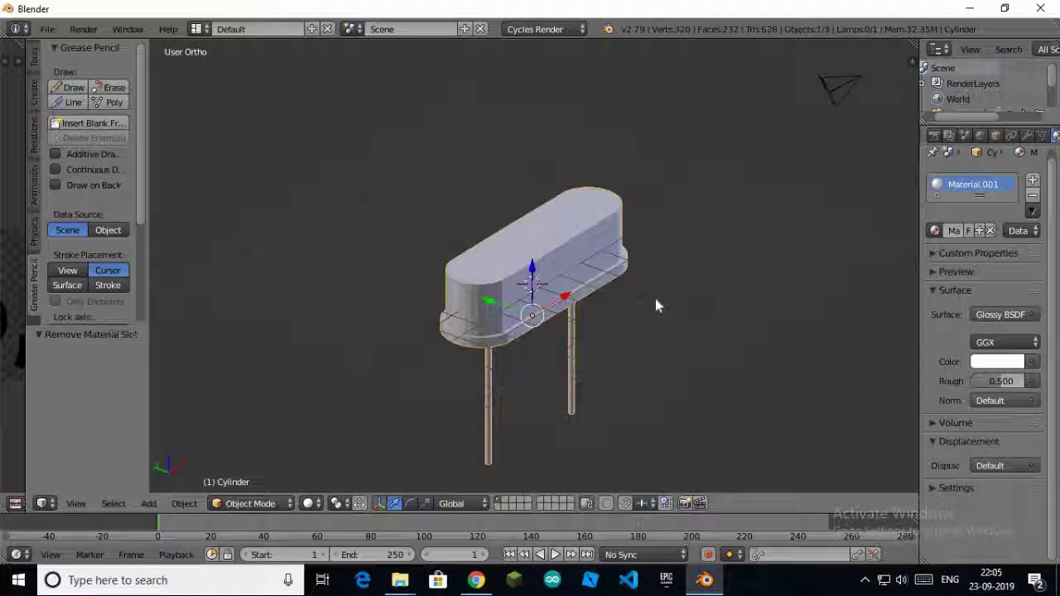
{"action": "key", "text": "KP_5"}
{"action": "key", "text": "shift+z"}
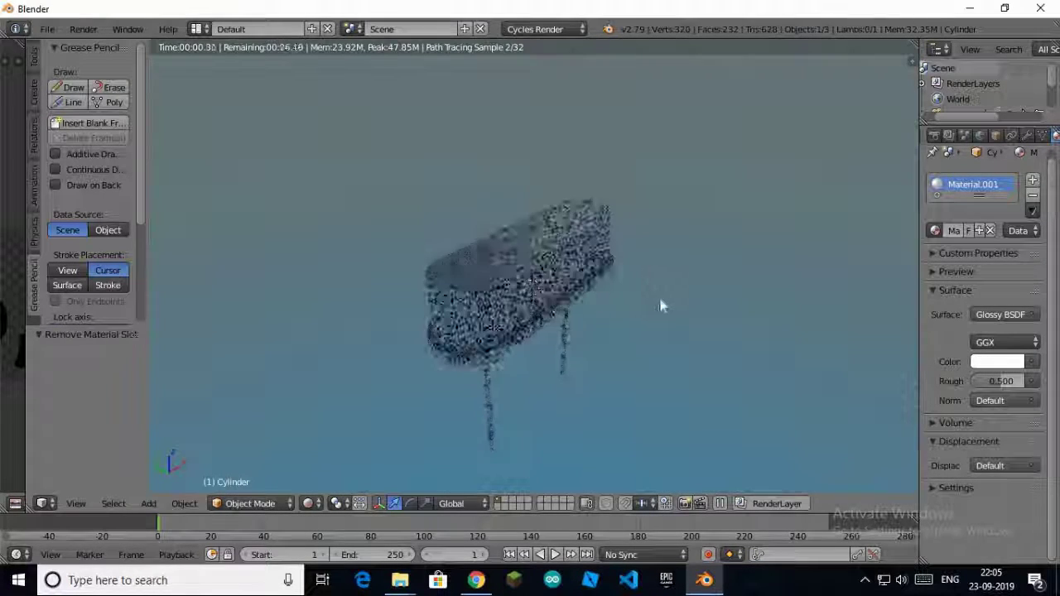
{"action": "middle_click_drag", "start_coordinate": [501, 266], "coordinate": [539, 246]}
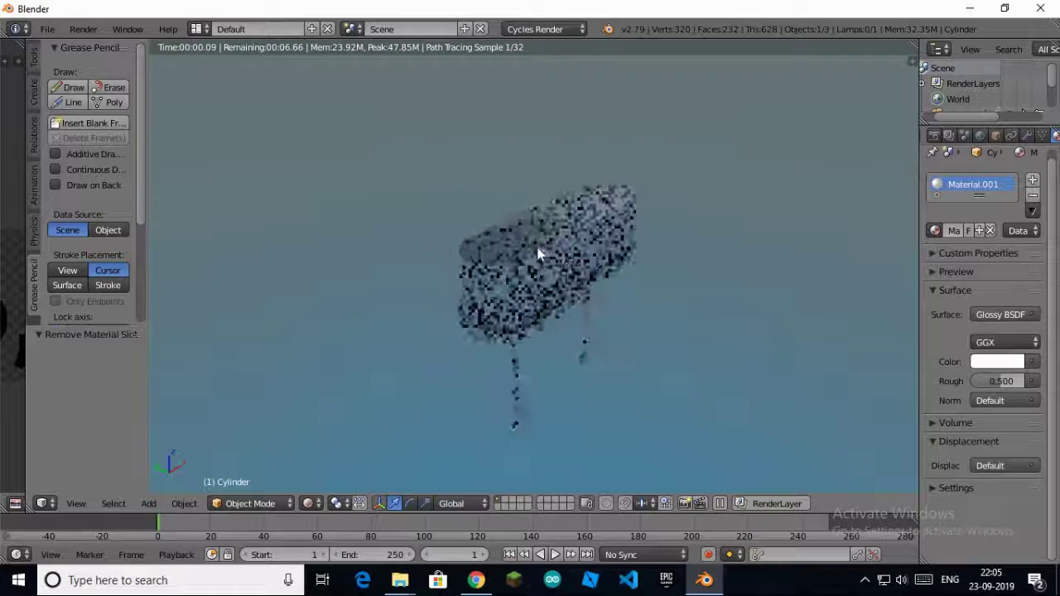
{"action": "key", "text": "shift+z"}
{"action": "key", "text": "KP_5"}
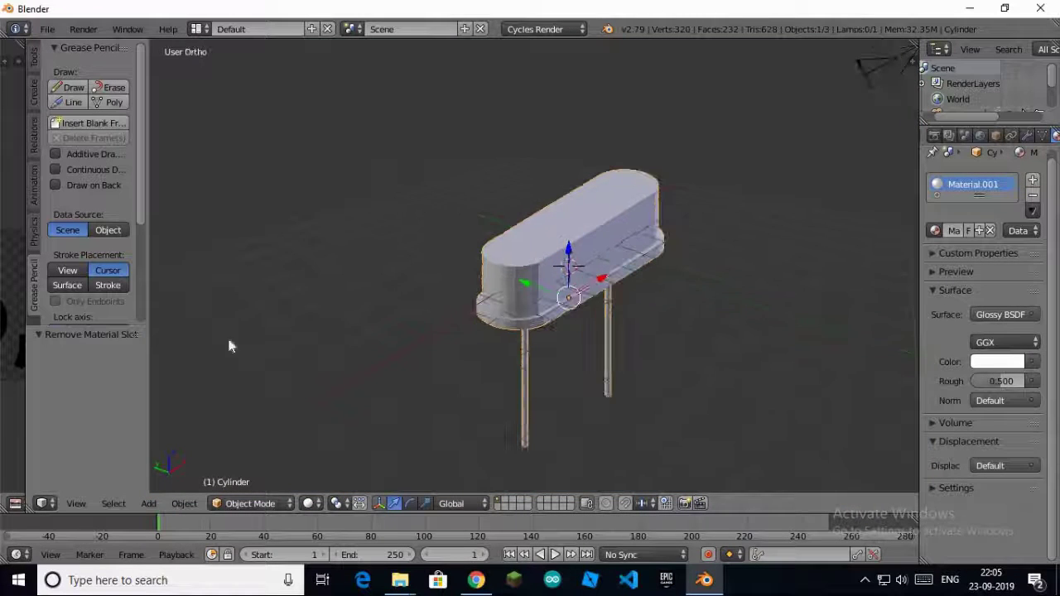
Add a plane, lower it beneath the crystal and scale it up into a wide floor
{"action": "left_click", "coordinate": [148, 502]}
{"action": "mouse_move", "coordinate": [170, 485]}
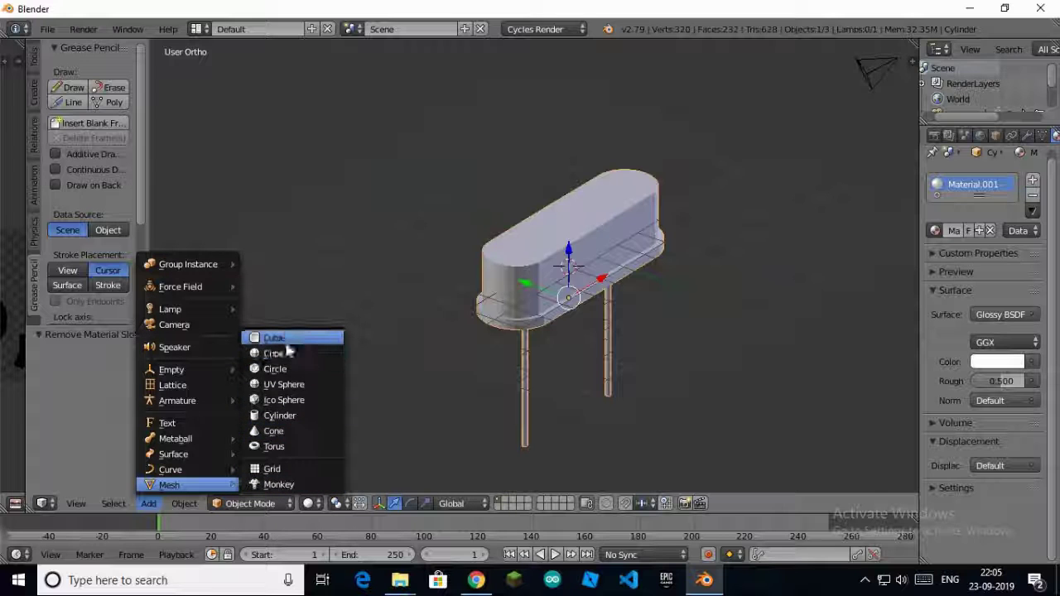
{"action": "left_click", "coordinate": [276, 337]}
{"action": "left_click_drag", "start_coordinate": [578, 233], "coordinate": [570, 313]}
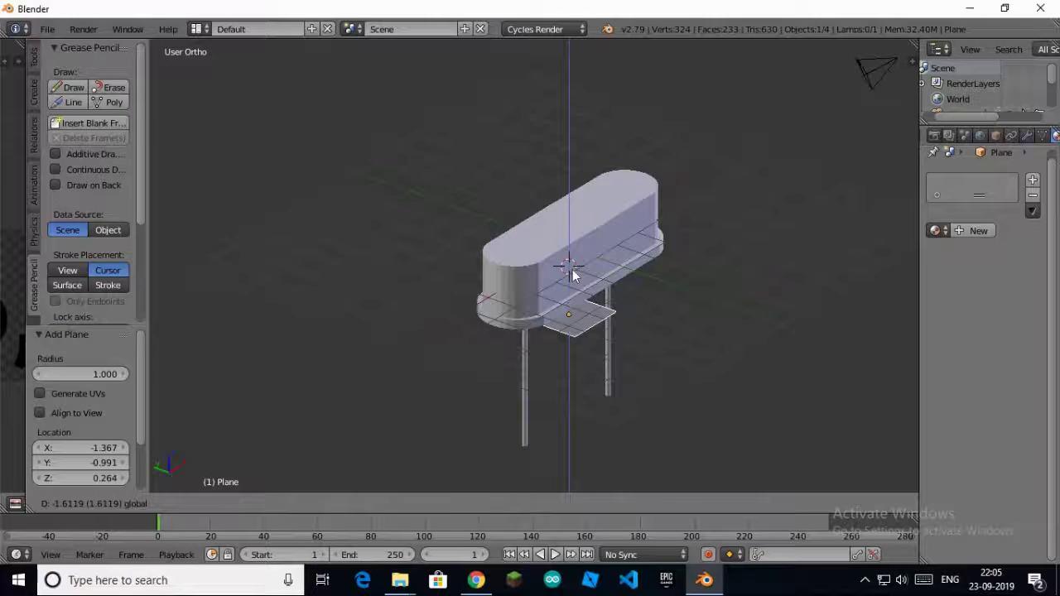
{"action": "scroll", "coordinate": [570, 313], "scroll_direction": "down", "scroll_amount": 5}
{"action": "key", "text": "KP_7"}
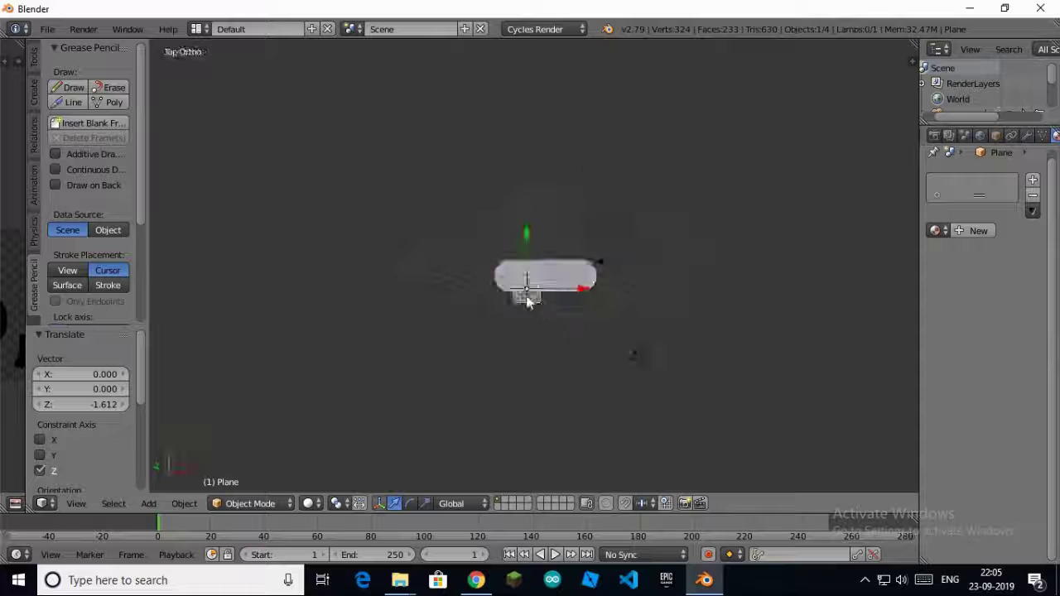
{"action": "scroll", "coordinate": [477, 285], "scroll_direction": "down", "scroll_amount": 4}
{"action": "key", "text": "s"}
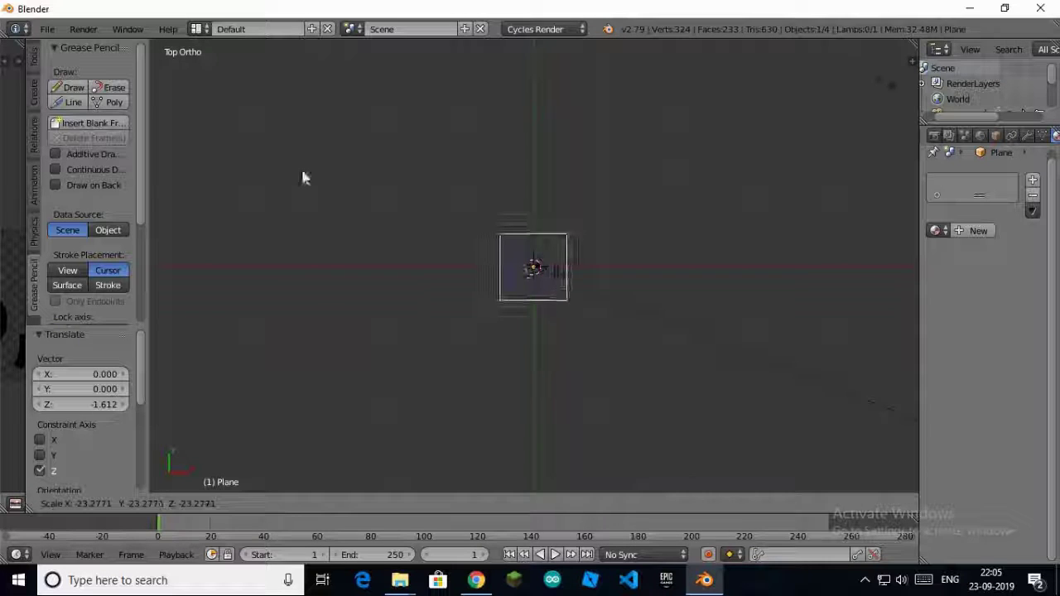
{"action": "left_click", "coordinate": [573, 264]}
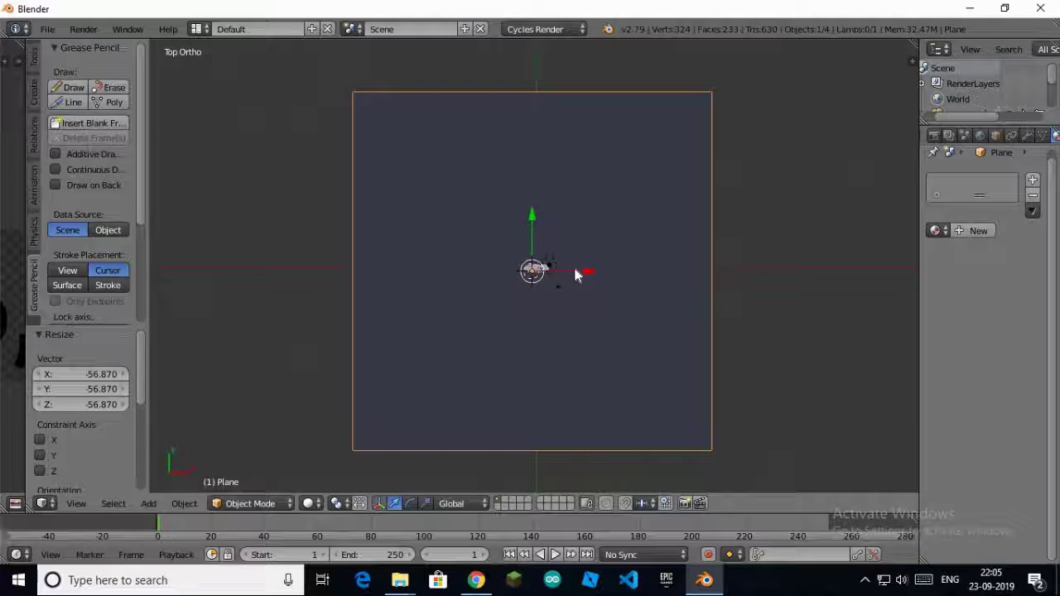
Rotate the crystal body 90° about X so it lies flat
{"action": "key", "text": "KP_0"}
{"action": "key", "text": "KP_7"}
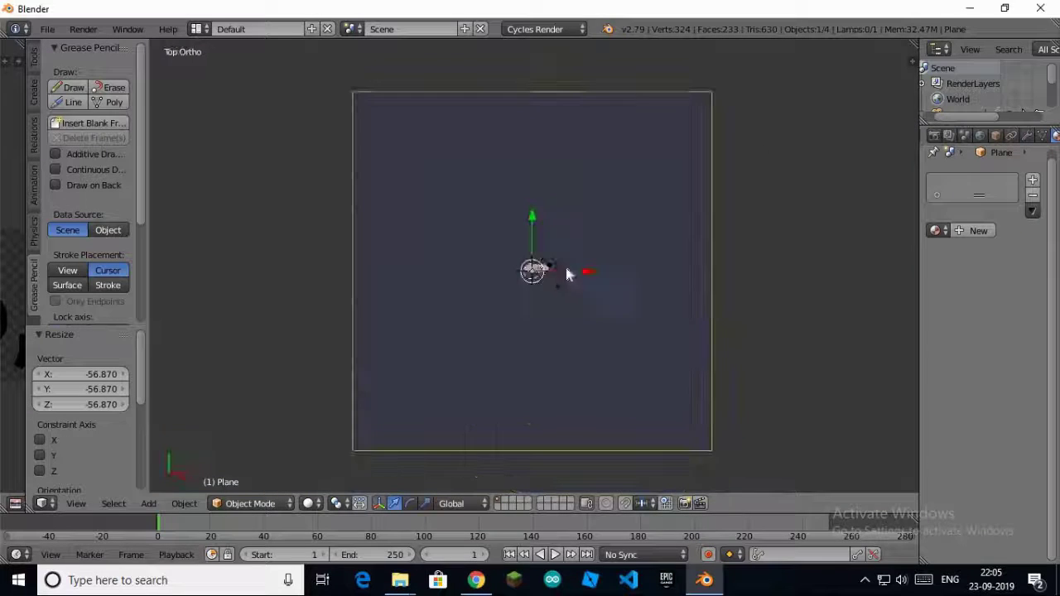
{"action": "key", "text": "h"}
{"action": "right_click", "coordinate": [547, 286]}
{"action": "mouse_move", "coordinate": [547, 293]}
{"action": "middle_mouse_down"}
{"action": "mouse_move", "coordinate": [495, 215]}
{"action": "mouse_move", "coordinate": [402, 183]}
{"action": "mouse_move", "coordinate": [594, 287]}
{"action": "middle_mouse_up"}
{"action": "scroll", "coordinate": [594, 287], "scroll_direction": "up", "scroll_amount": 2}
{"action": "type", "text": "rx"}
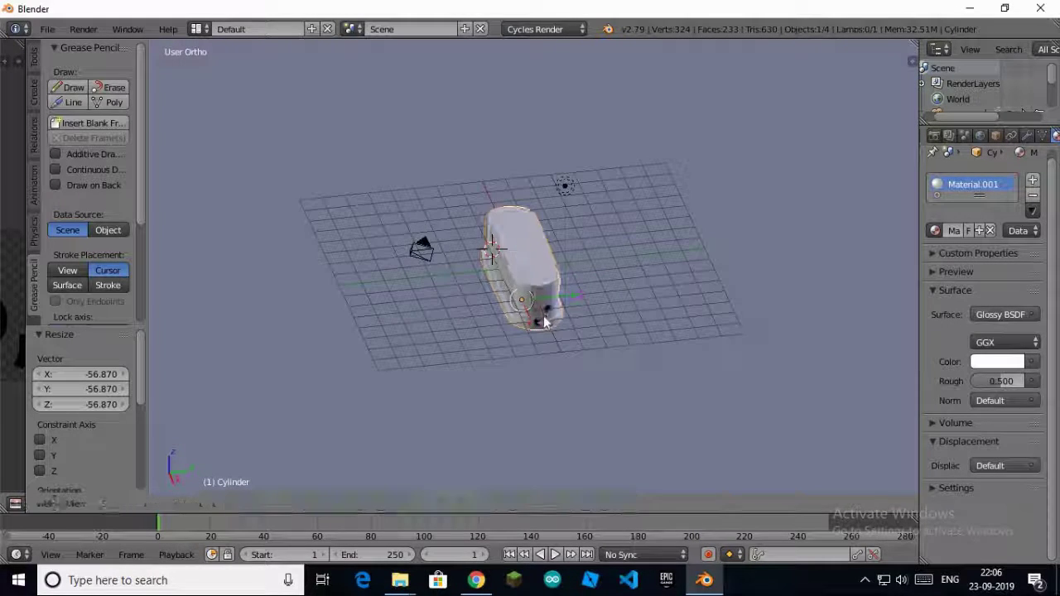
{"action": "type", "text": "90"}
{"action": "key", "text": "Return"}
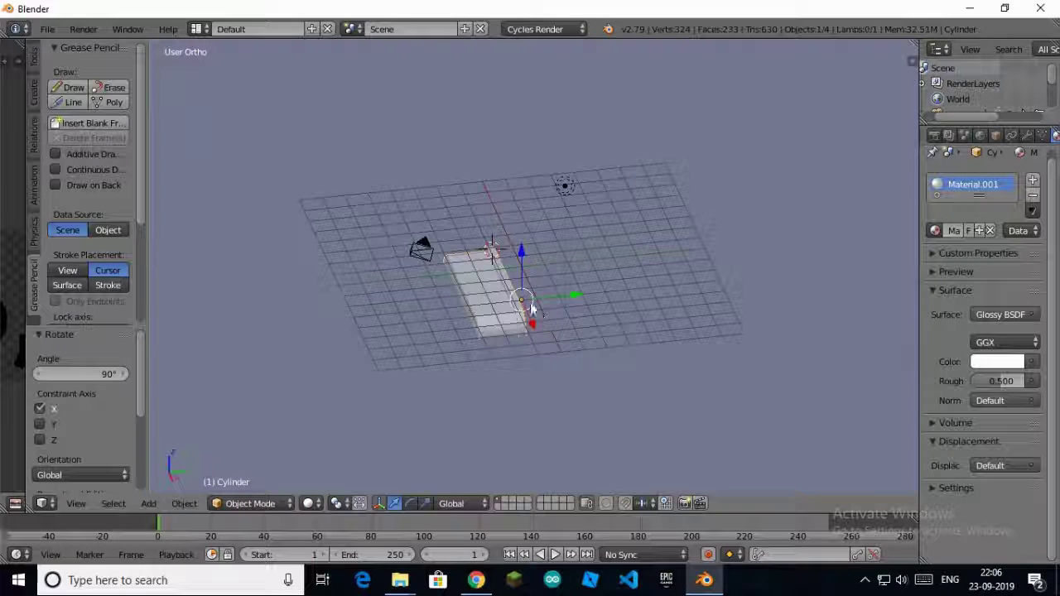
Raise the crystal body along Z and check it from front and side views
{"action": "key", "text": "g"}
{"action": "key", "text": "z"}
{"action": "left_click", "coordinate": [540, 208]}
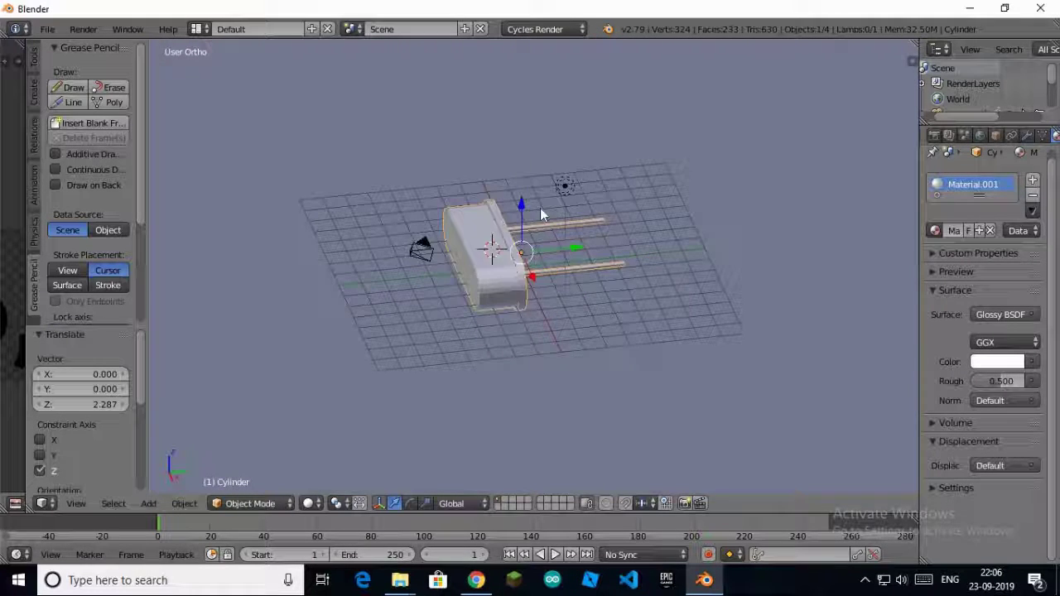
{"action": "key", "text": "KP_1"}
{"action": "key", "text": "KP_3"}
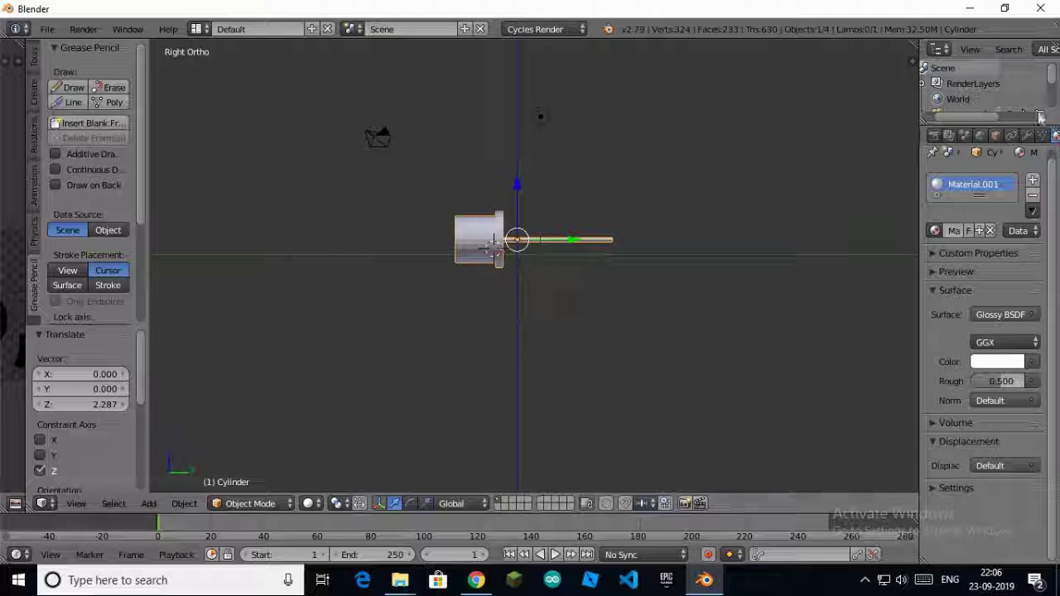
{"action": "scroll", "coordinate": [1025, 108], "scroll_direction": "down", "scroll_amount": 2}
{"action": "scroll", "coordinate": [994, 101], "scroll_direction": "down", "scroll_amount": 1}
{"action": "scroll", "coordinate": [969, 103], "scroll_direction": "down", "scroll_amount": 1}
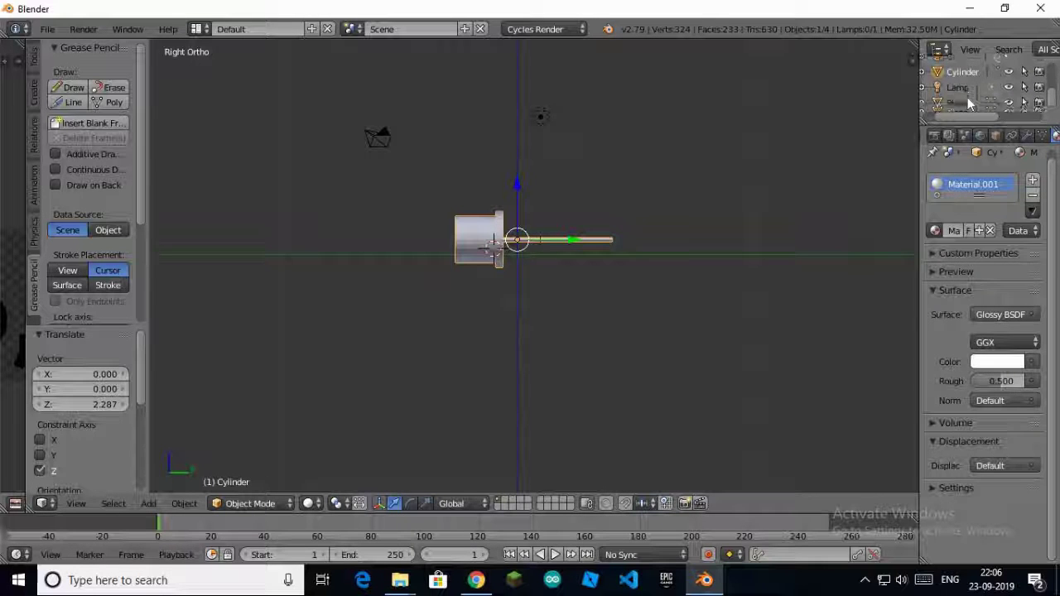
Move the ground plane along Z to sit just under the body
{"action": "left_click", "coordinate": [958, 103]}
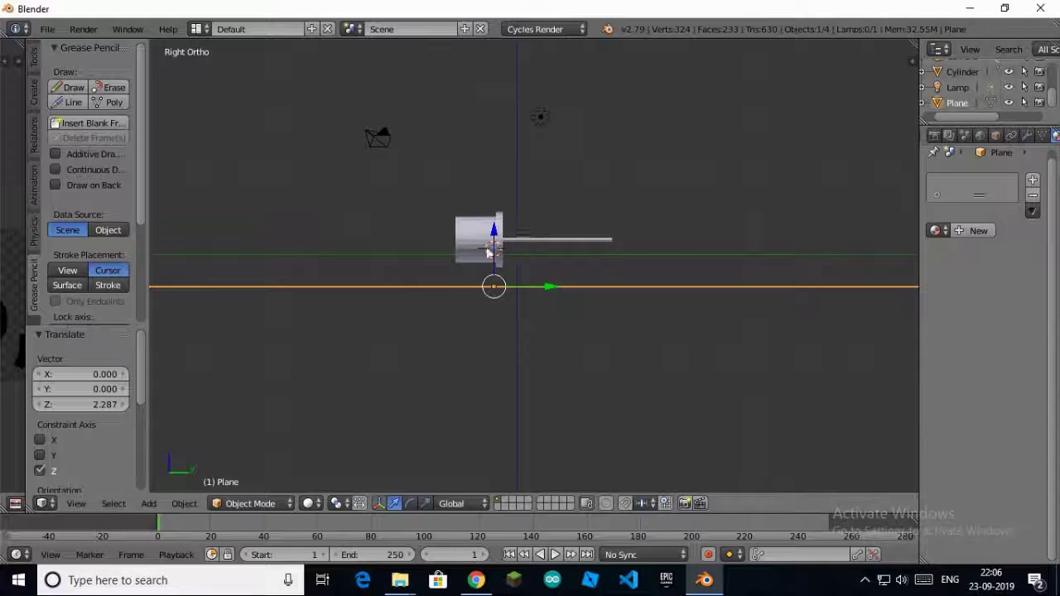
{"action": "scroll", "coordinate": [414, 257], "scroll_direction": "up", "scroll_amount": 5}
{"action": "key", "text": "g"}
{"action": "key", "text": "z"}
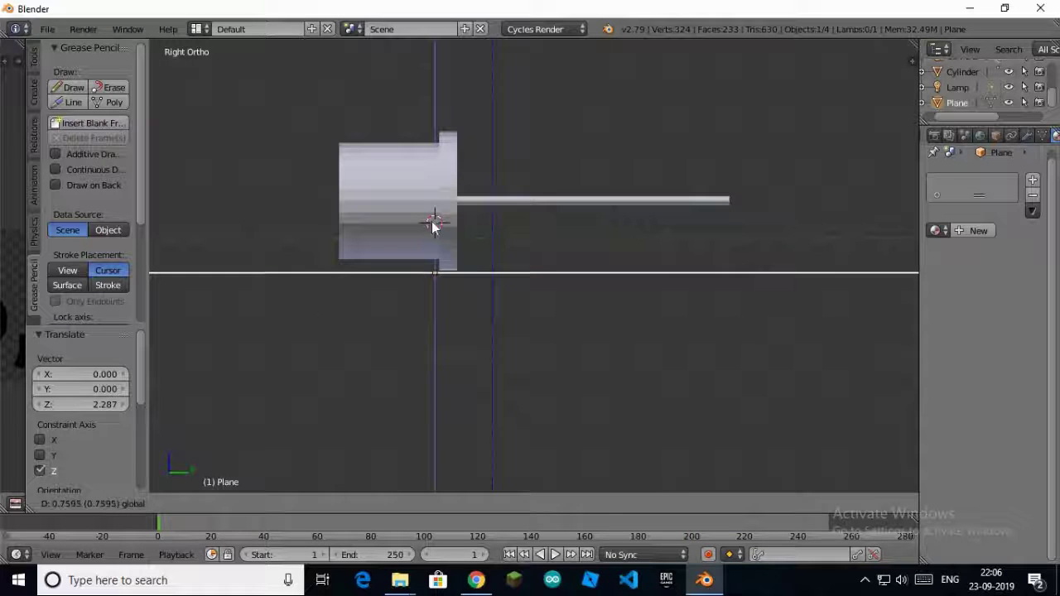
{"action": "left_click", "coordinate": [433, 224]}
{"action": "key", "text": "Up"}
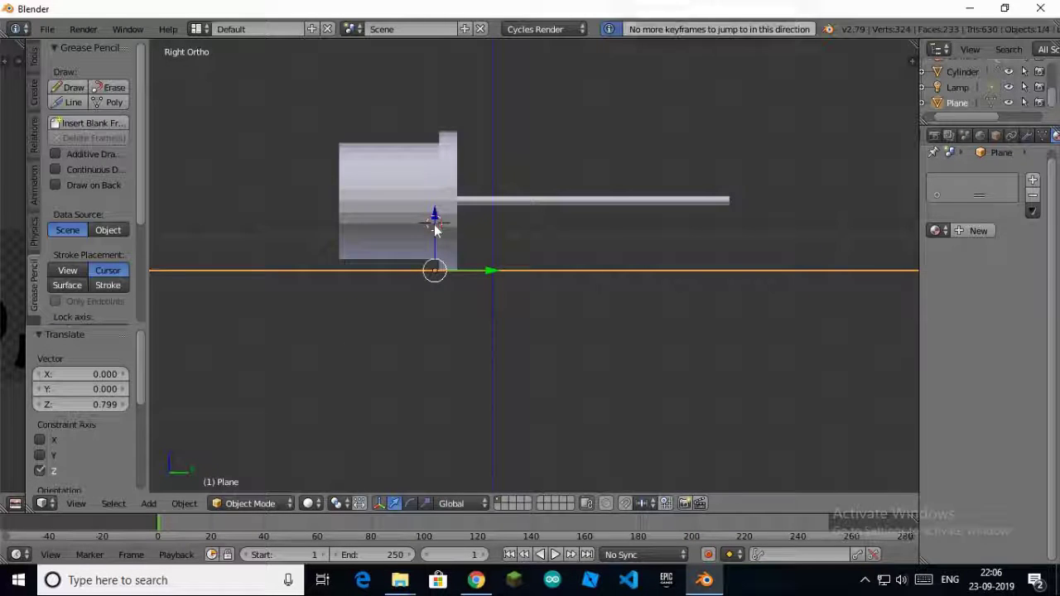
Align the scene camera to a new view of the component after a rendered preview
{"action": "key", "text": "KP_0"}
{"action": "key", "text": "shift+z"}
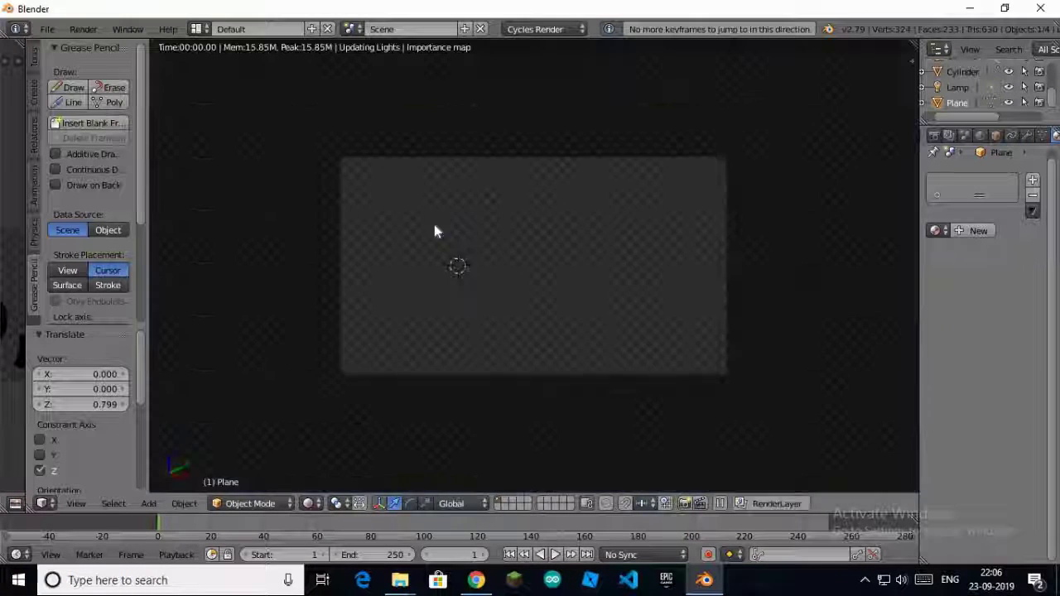
{"action": "key", "text": "shift+z"}
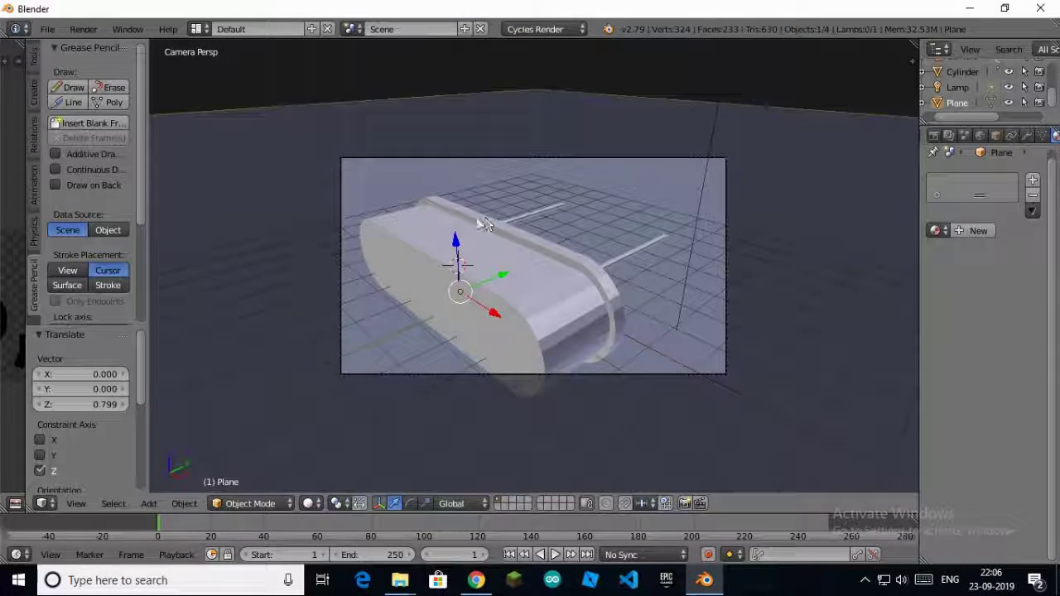
{"action": "middle_click_drag", "start_coordinate": [487, 217], "coordinate": [511, 212]}
{"action": "scroll", "coordinate": [515, 213], "scroll_direction": "down", "scroll_amount": 2}
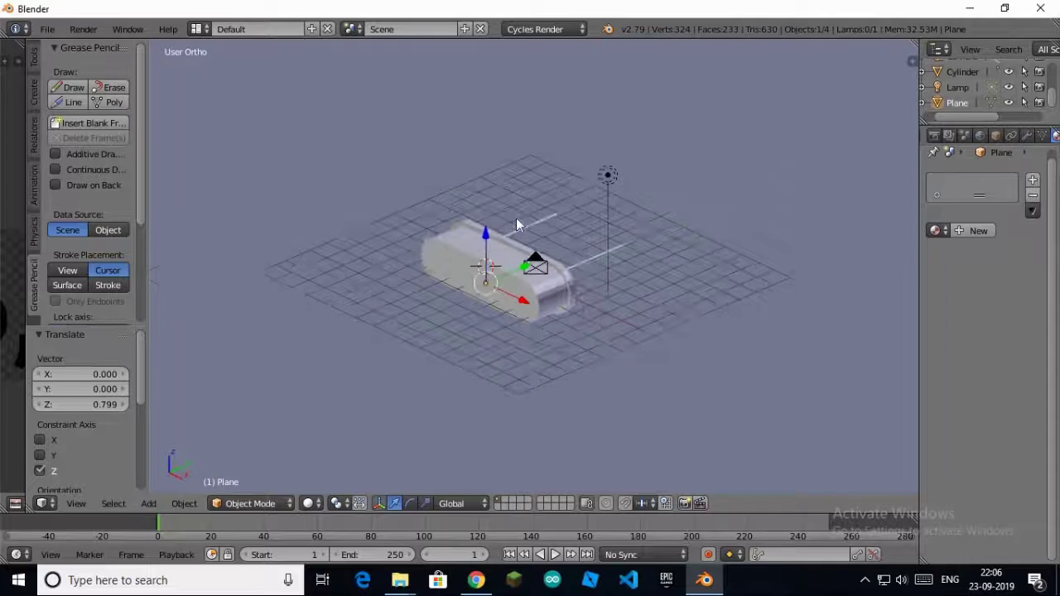
{"action": "key", "text": "ctrl+alt+KP_0"}
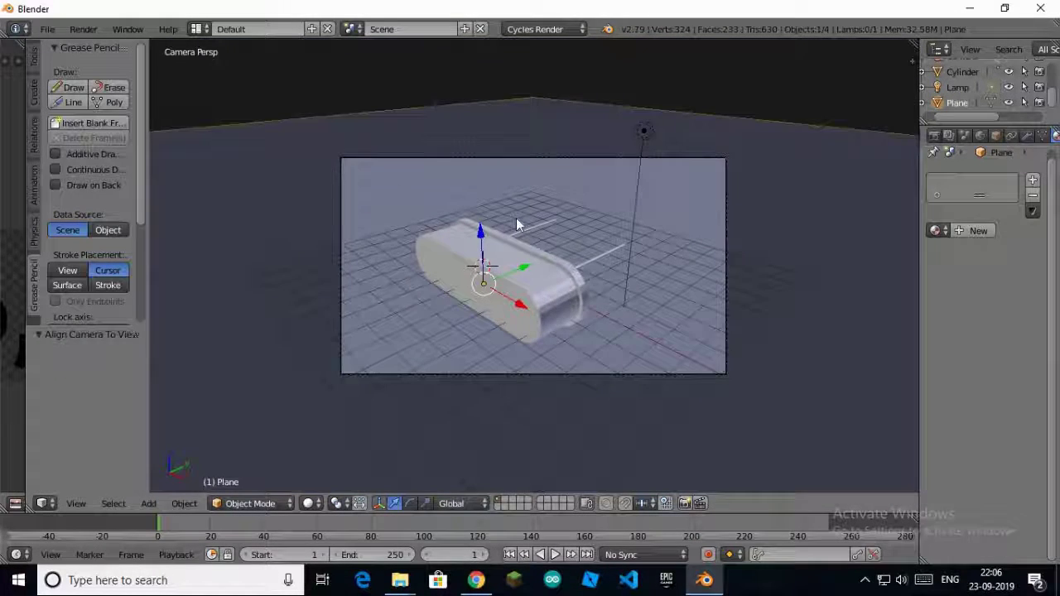
Preview the camera render, then delete the original lamp
{"action": "key", "text": "shift+z"}
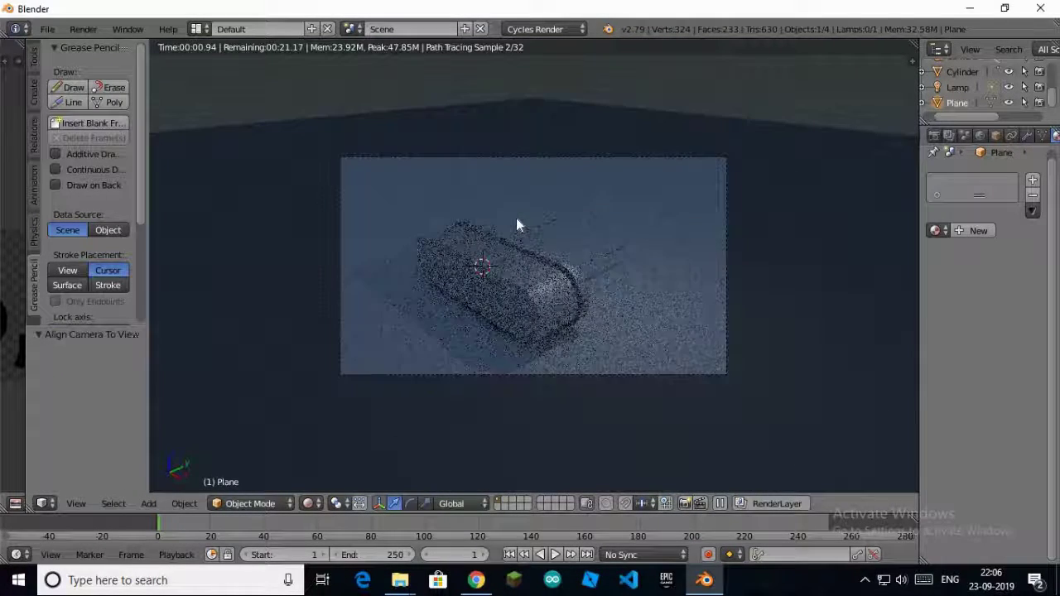
{"action": "key", "text": "shift+z"}
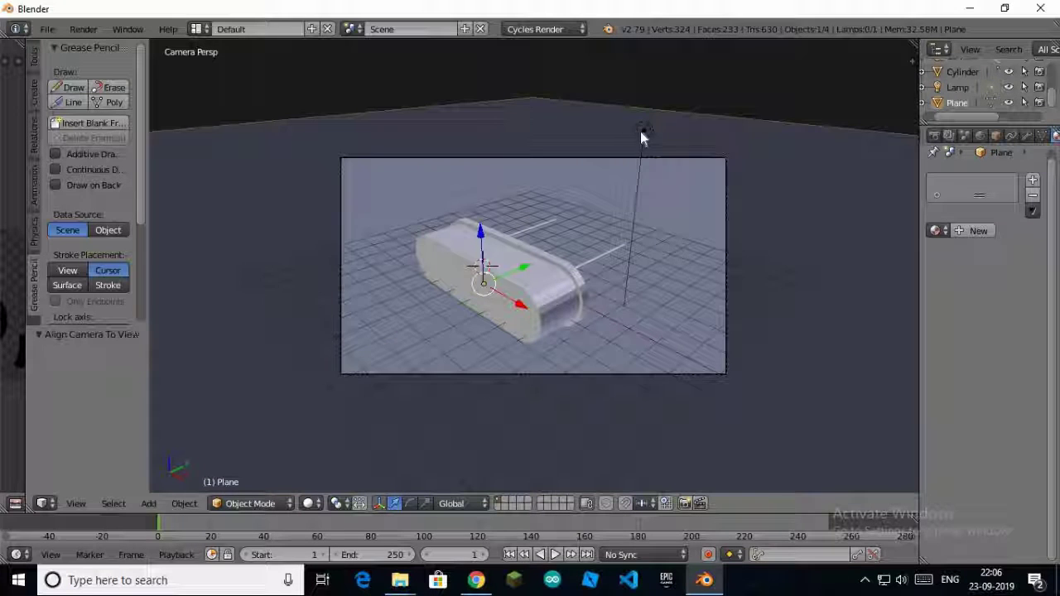
{"action": "right_click", "coordinate": [643, 133]}
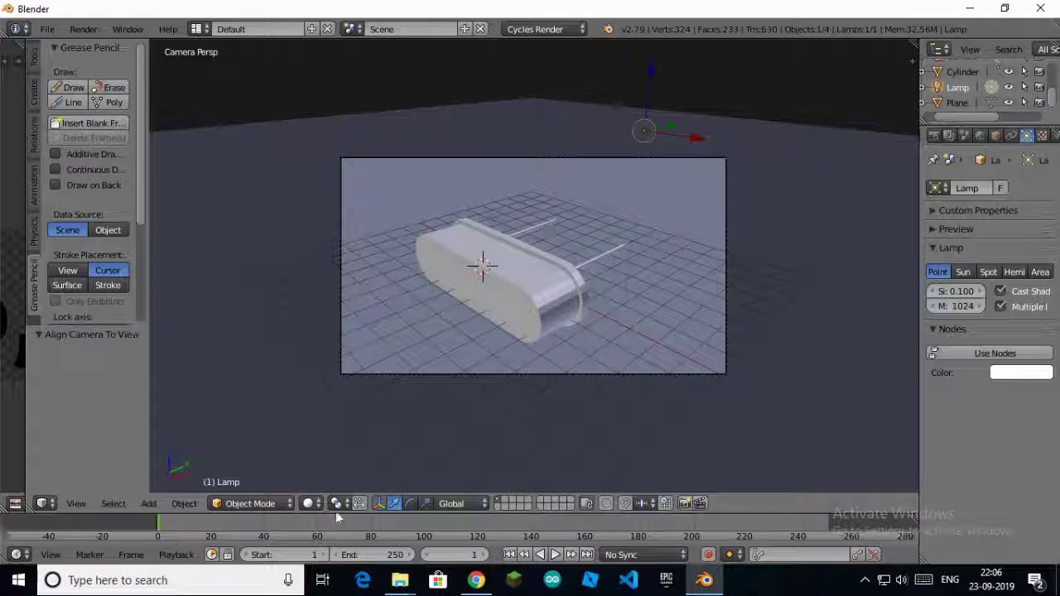
{"action": "key", "text": "x"}
{"action": "left_click", "coordinate": [535, 411]}
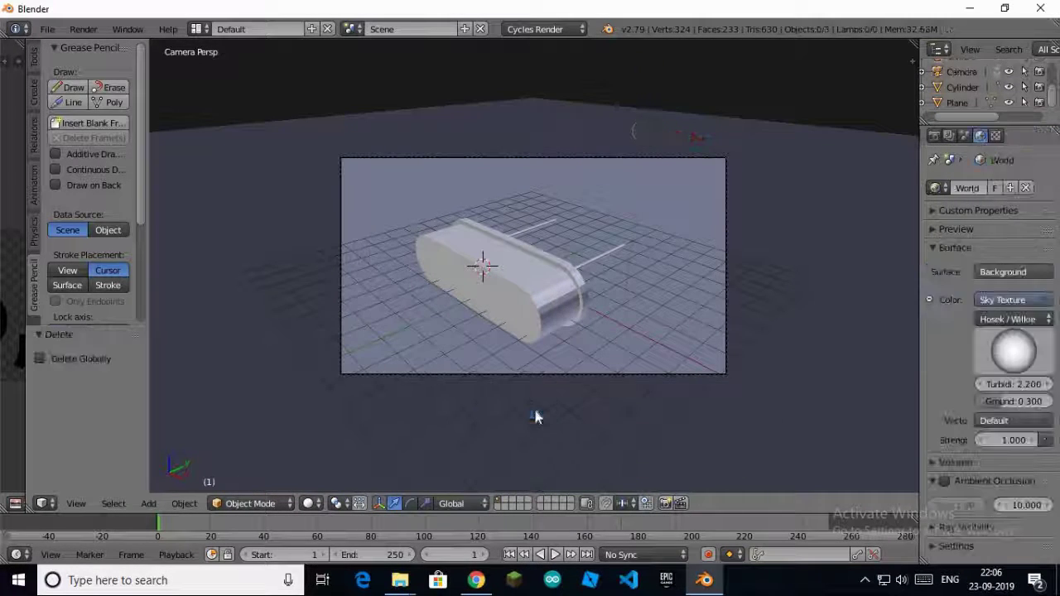
Add a trial spot lamp above the crystal, then delete it
{"action": "left_click", "coordinate": [152, 502]}
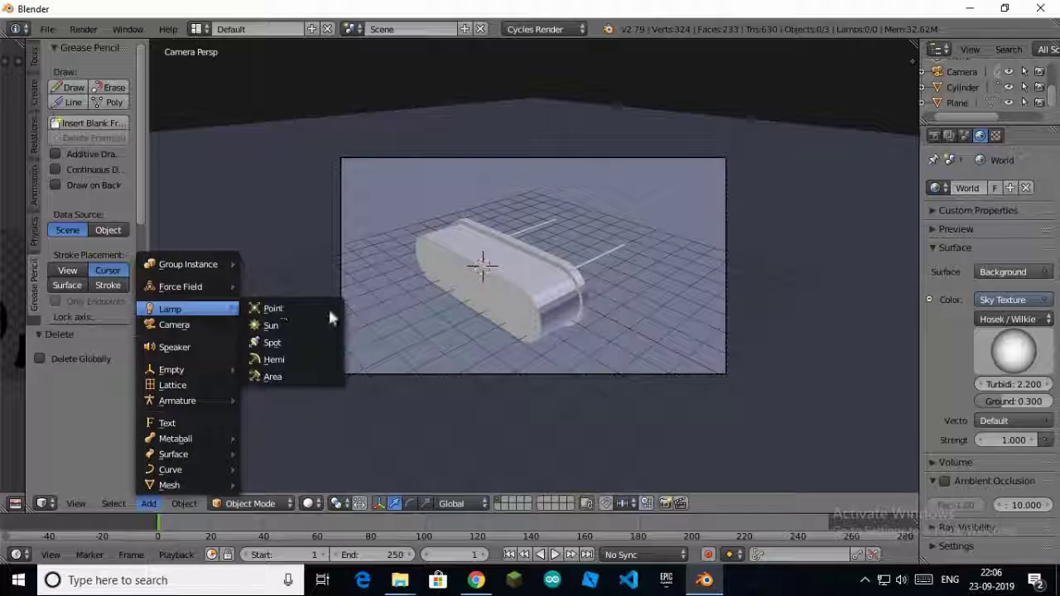
{"action": "mouse_move", "coordinate": [171, 309]}
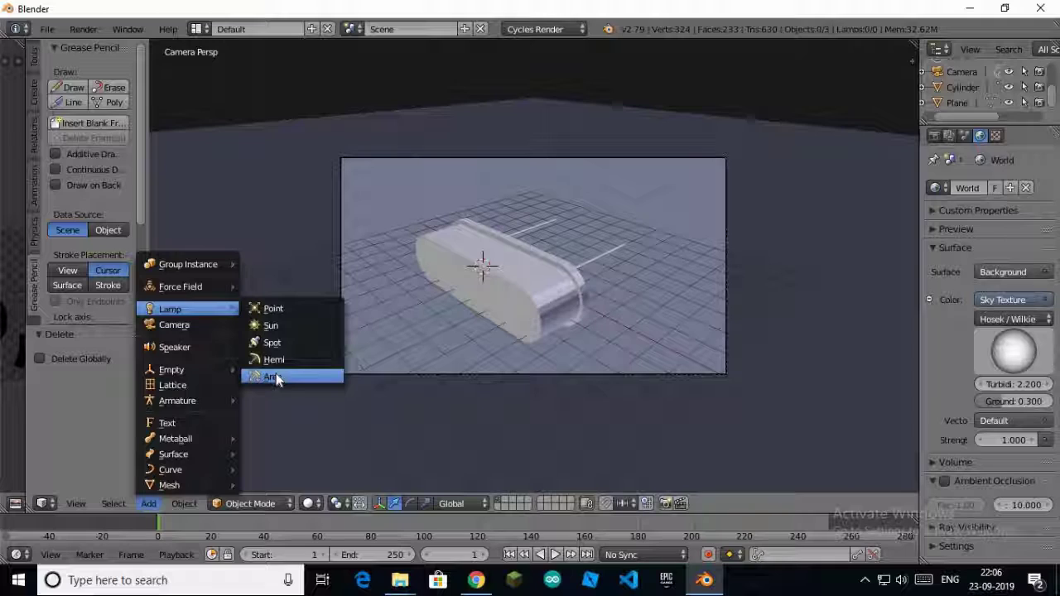
{"action": "left_click", "coordinate": [272, 342]}
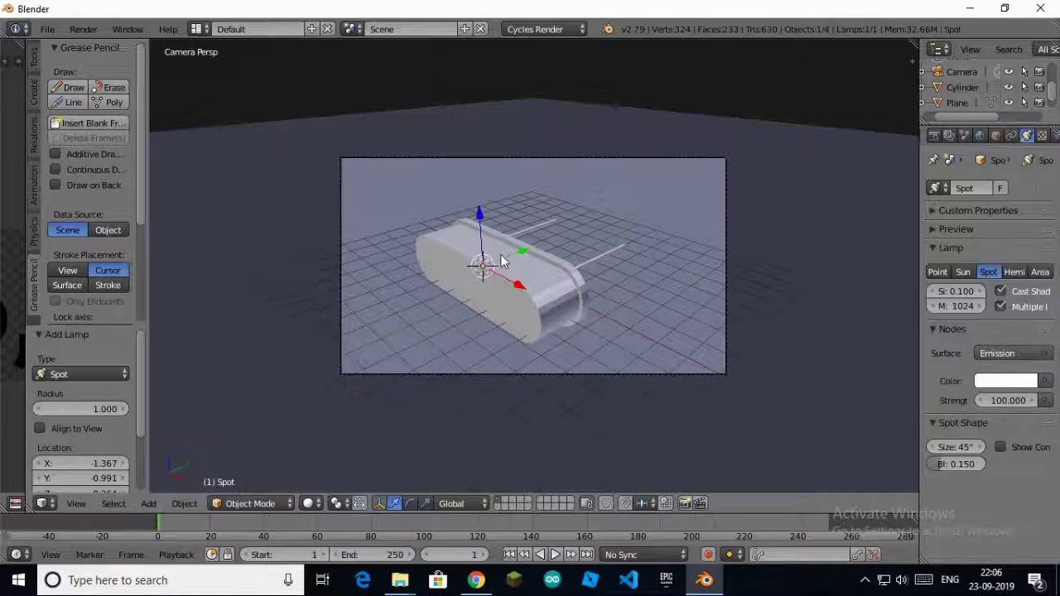
{"action": "left_click_drag", "start_coordinate": [486, 240], "coordinate": [488, 179]}
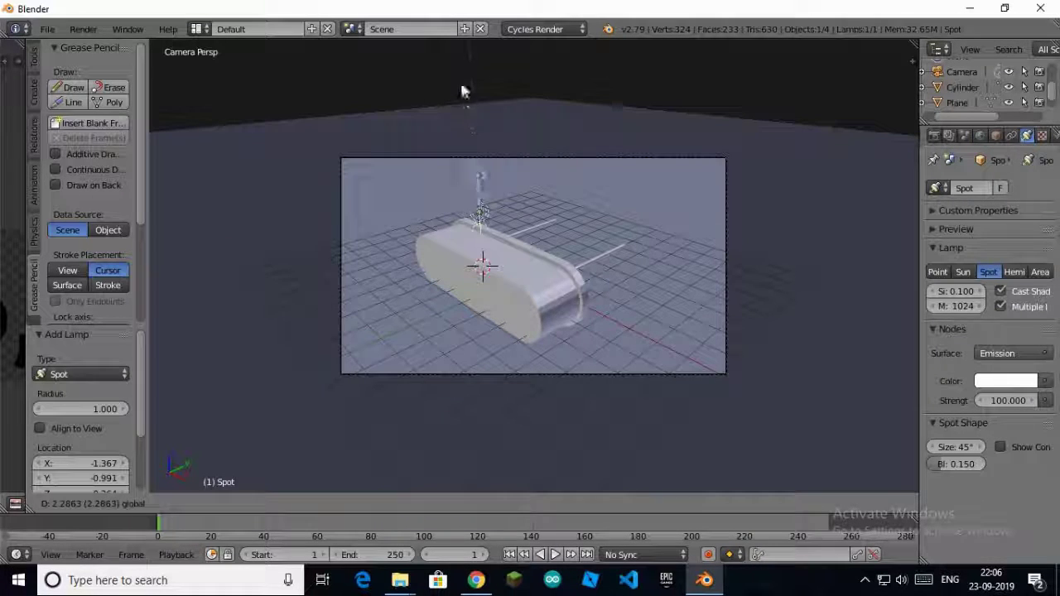
{"action": "key", "text": "x"}
{"action": "left_click", "coordinate": [470, 170]}
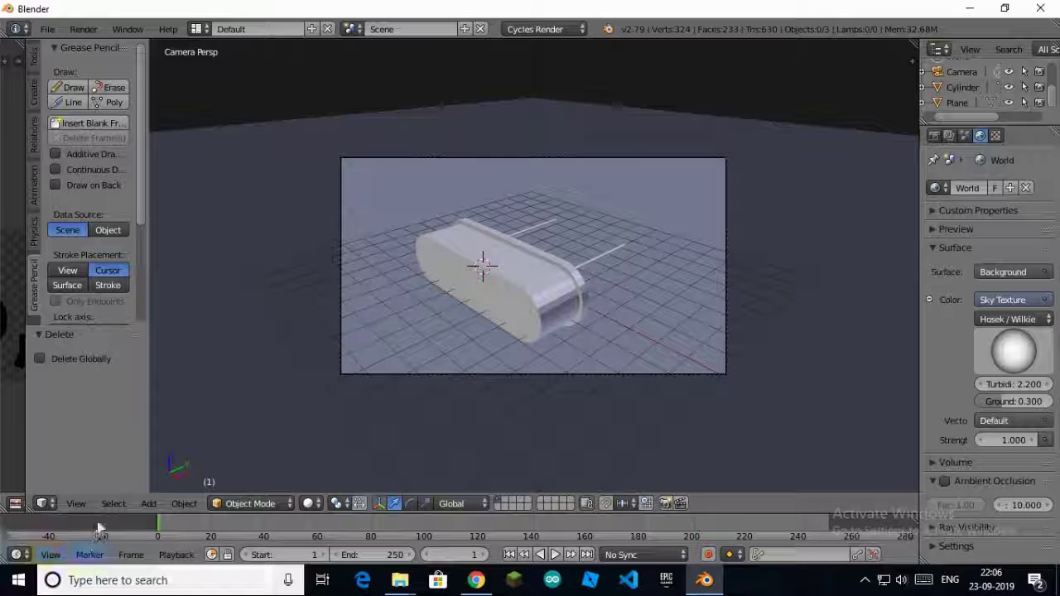
Add an Area lamp and raise it high above the oscillator, to about Z 13.382
{"action": "left_click", "coordinate": [154, 502]}
{"action": "mouse_move", "coordinate": [171, 309]}
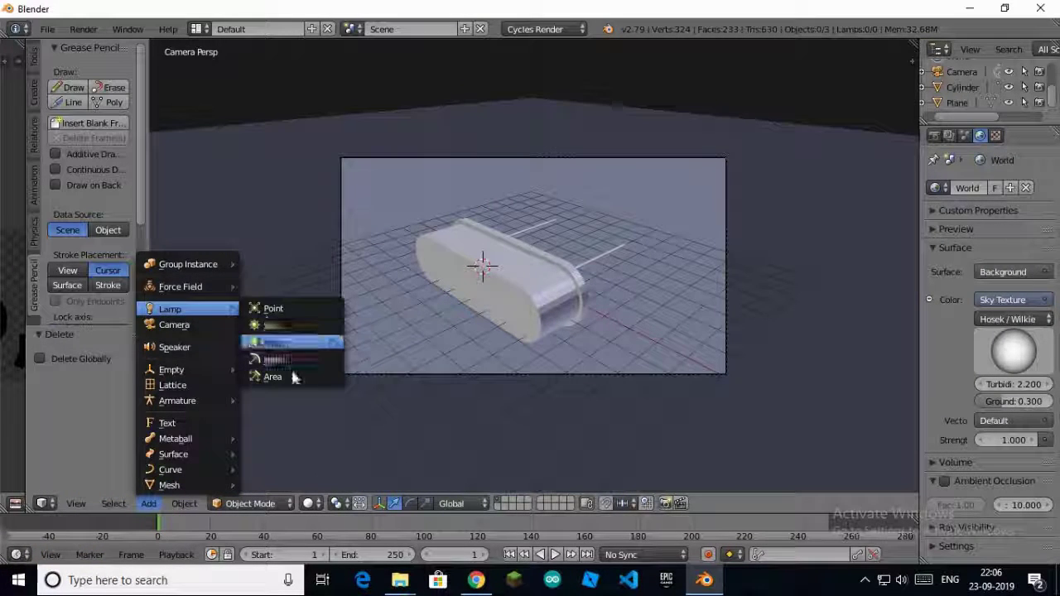
{"action": "left_click", "coordinate": [291, 379]}
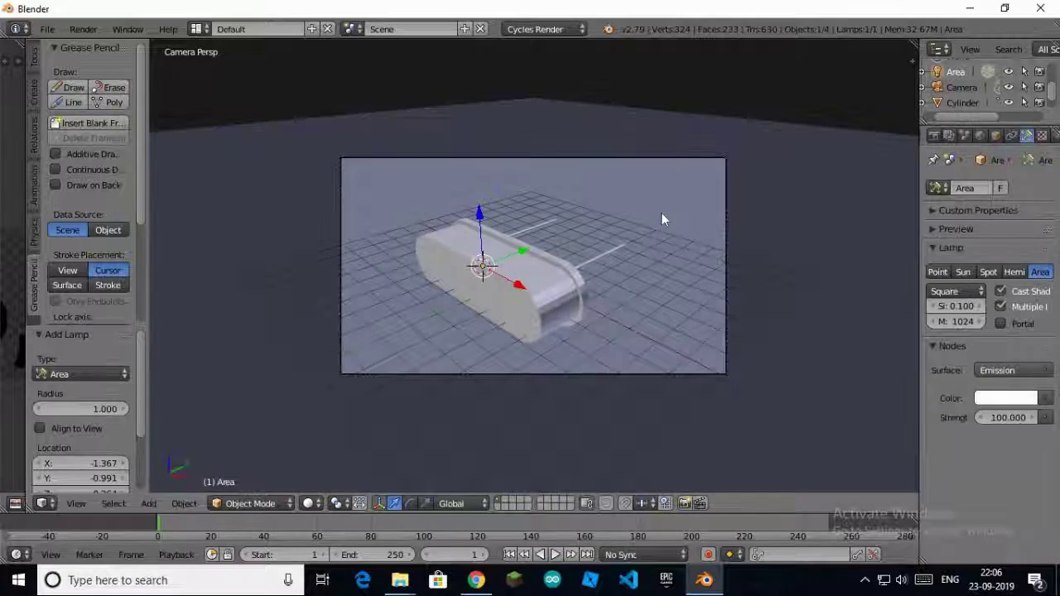
{"action": "middle_click_drag", "start_coordinate": [662, 218], "coordinate": [603, 267]}
{"action": "key", "text": "g"}
{"action": "left_click", "coordinate": [530, 108]}
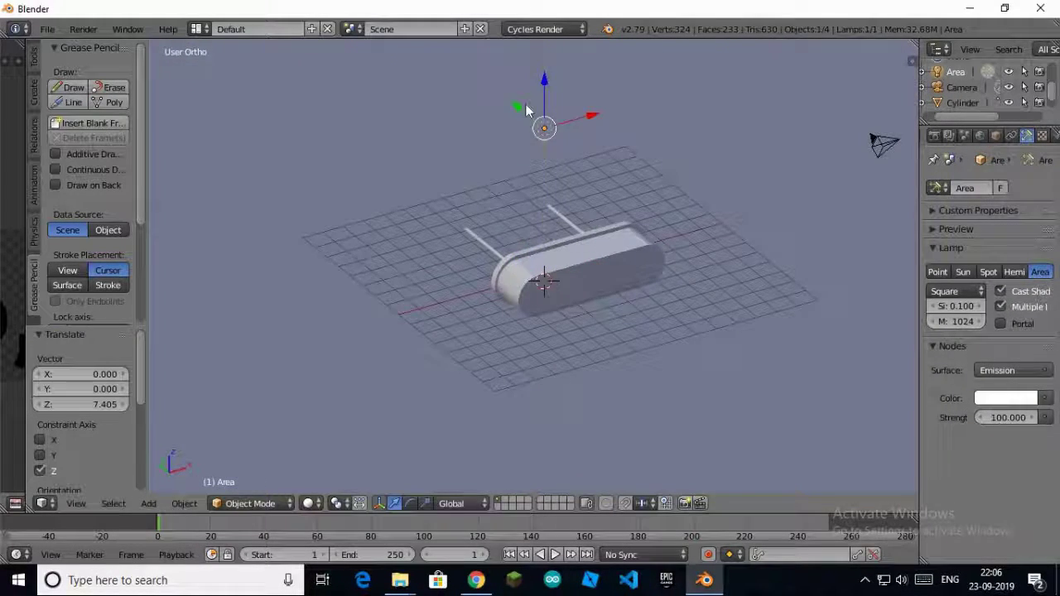
{"action": "key", "text": "KP_1"}
{"action": "scroll", "coordinate": [488, 189], "scroll_direction": "down", "scroll_amount": 5}
{"action": "left_click_drag", "start_coordinate": [530, 174], "coordinate": [532, 82]}
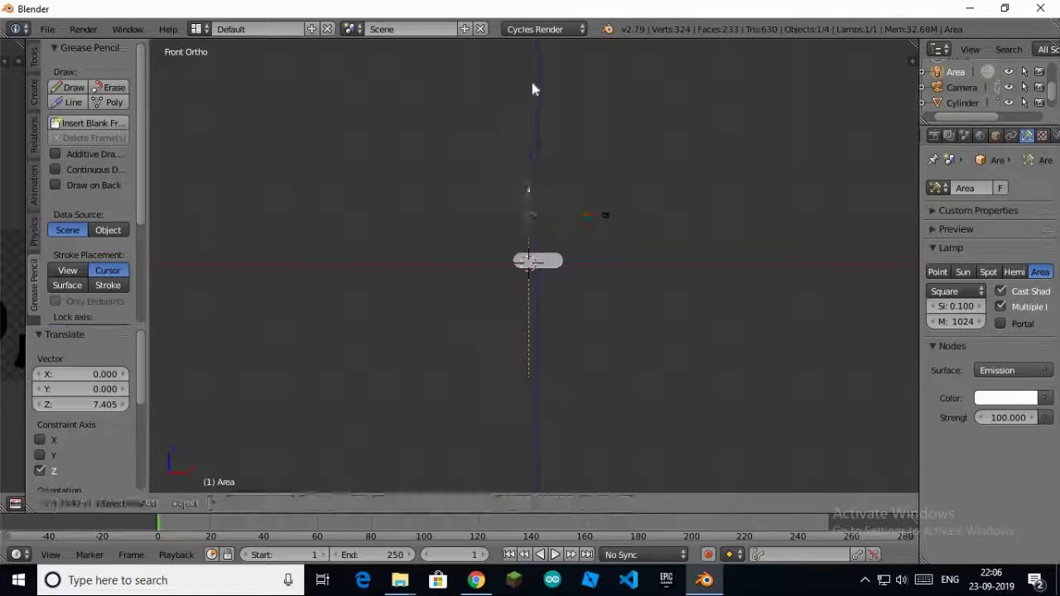
Preview the camera view in Cycles rendered shading, then return to solid shading
{"action": "key", "text": "KP_0"}
{"action": "key", "text": "shift+z"}
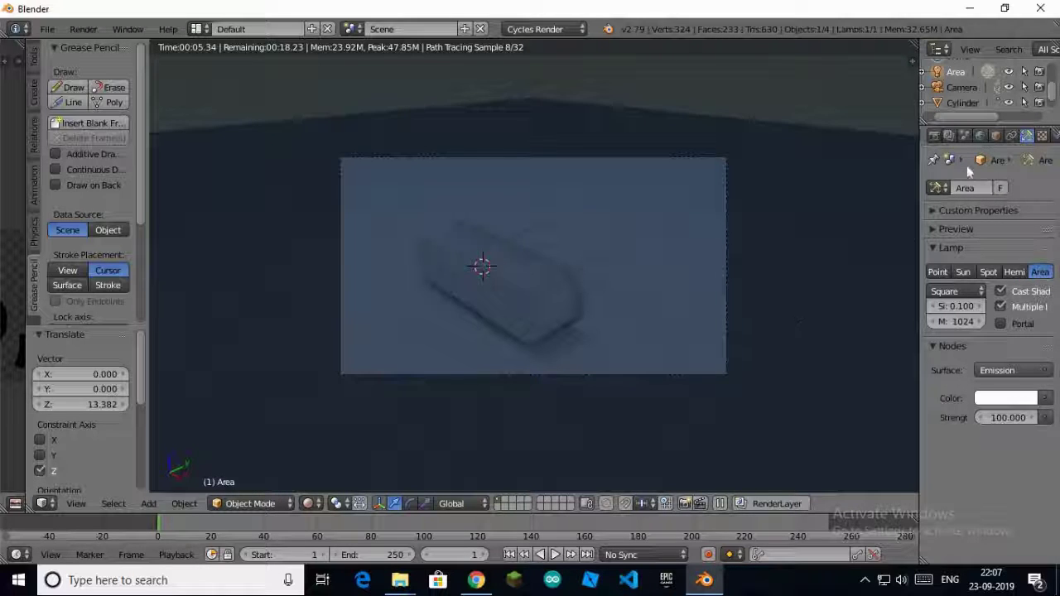
{"action": "scroll", "coordinate": [961, 87], "scroll_direction": "down", "scroll_amount": 1}
{"action": "scroll", "coordinate": [966, 136], "scroll_direction": "down", "scroll_amount": 3}
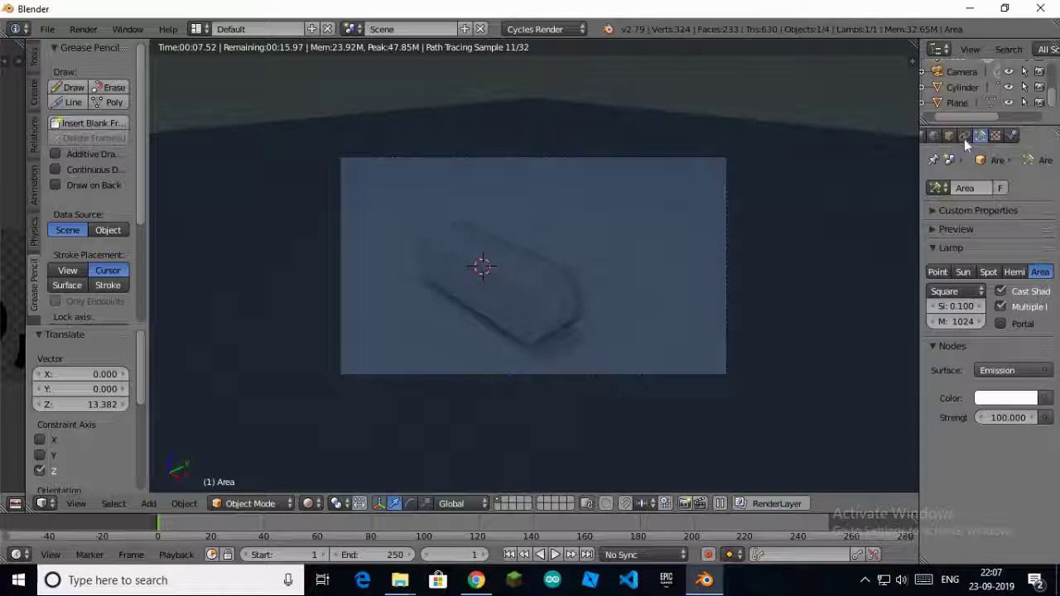
{"action": "scroll", "coordinate": [965, 136], "scroll_direction": "up", "scroll_amount": 2}
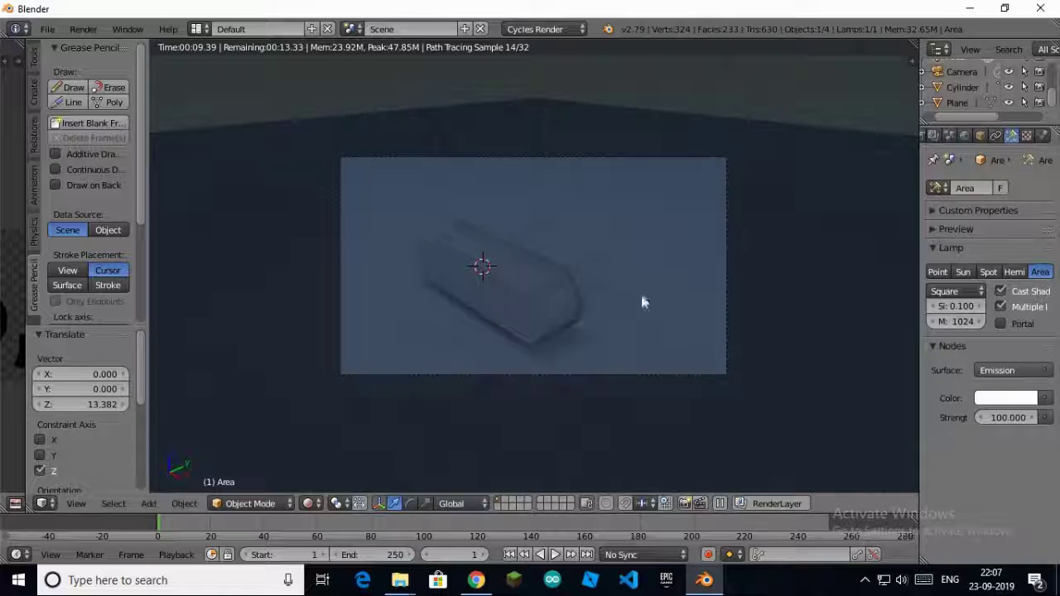
{"action": "key", "text": "shift+z"}
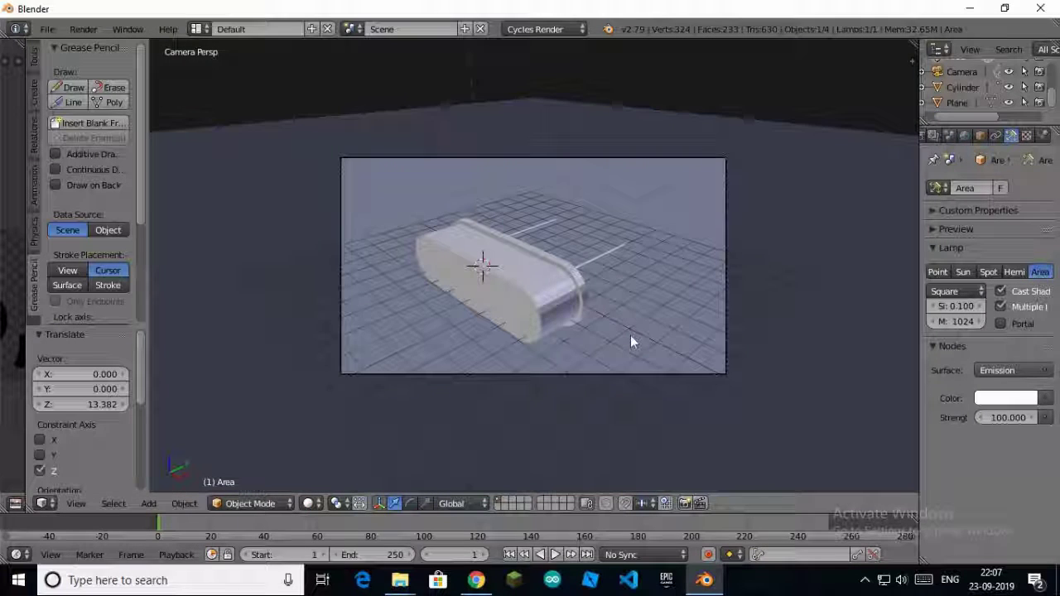
Orbit around the scene and select the ground plane
{"action": "scroll", "coordinate": [554, 323], "scroll_direction": "down", "scroll_amount": 2}
{"action": "scroll", "coordinate": [547, 319], "scroll_direction": "down", "scroll_amount": 3}
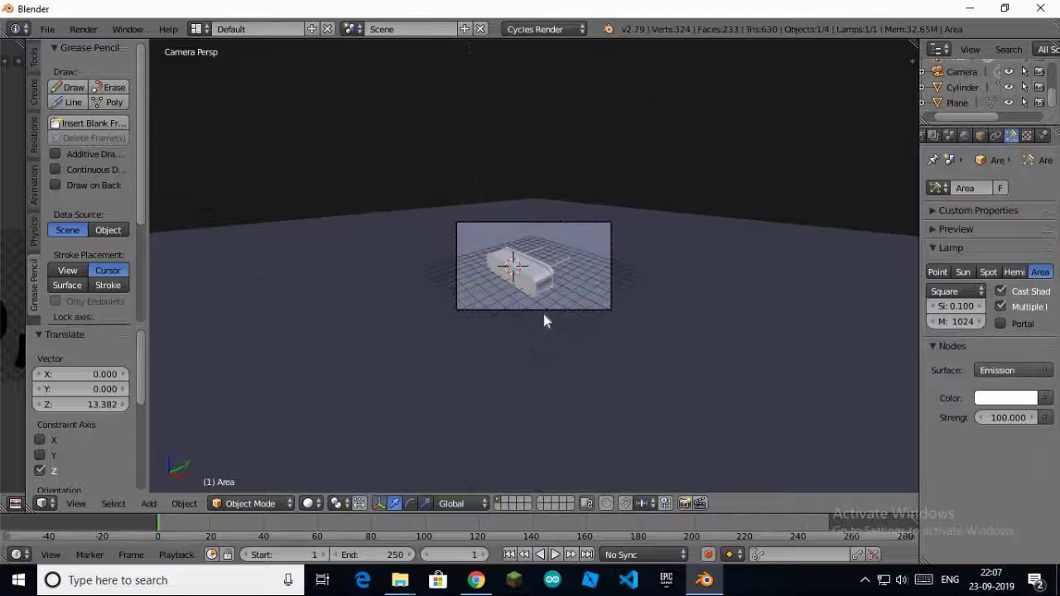
{"action": "scroll", "coordinate": [534, 315], "scroll_direction": "down", "scroll_amount": 1}
{"action": "scroll", "coordinate": [532, 315], "scroll_direction": "up", "scroll_amount": 1}
{"action": "middle_click_drag", "start_coordinate": [532, 315], "coordinate": [585, 389]}
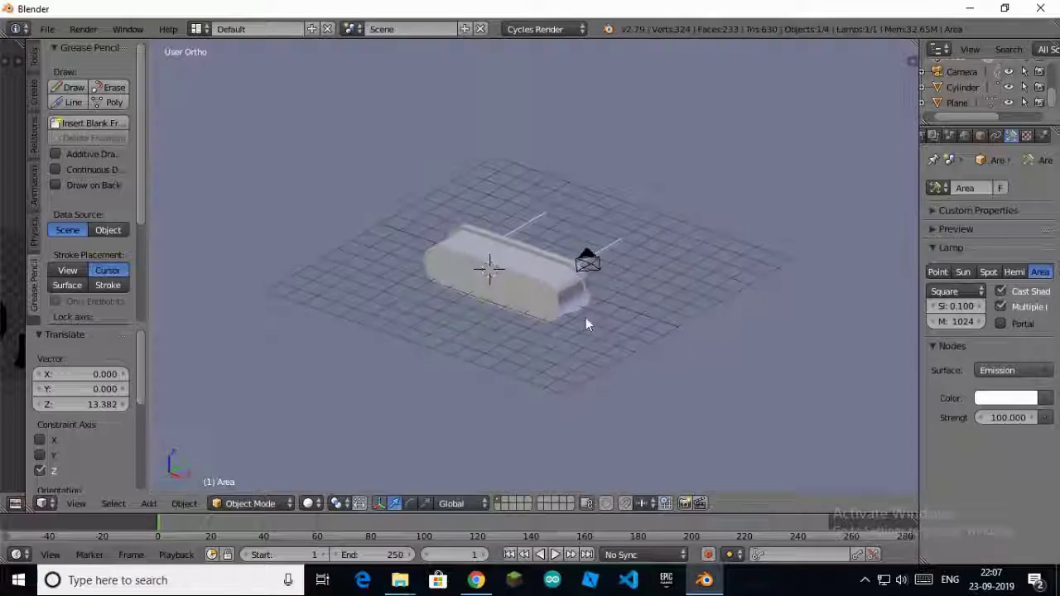
{"action": "right_click", "coordinate": [586, 415]}
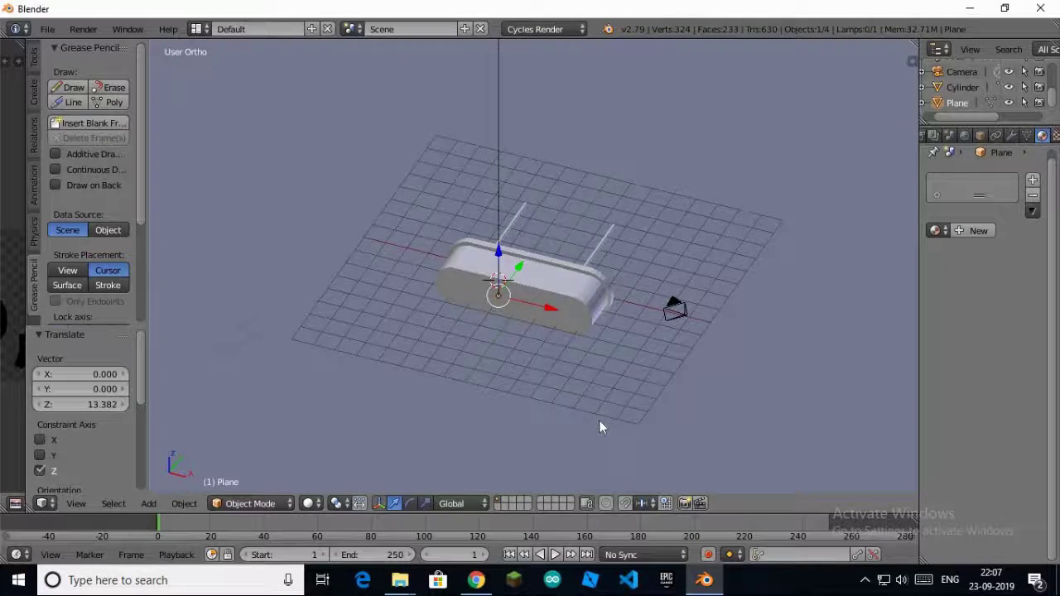
Create a new Diffuse material for the ground plane with a dark grey colour and preview it
{"action": "key", "text": "KP_0"}
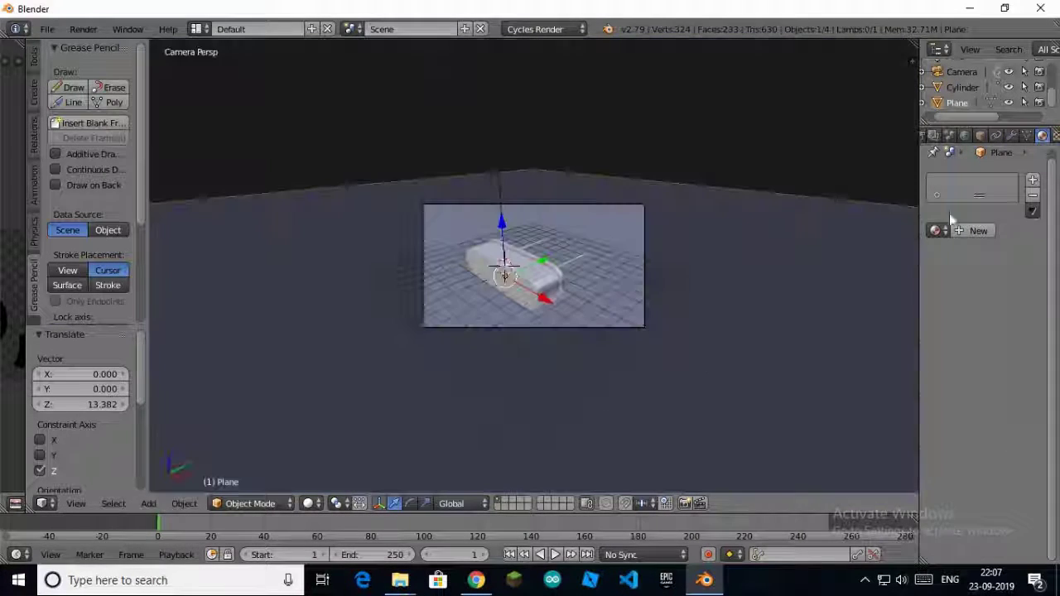
{"action": "key", "text": "Tab"}
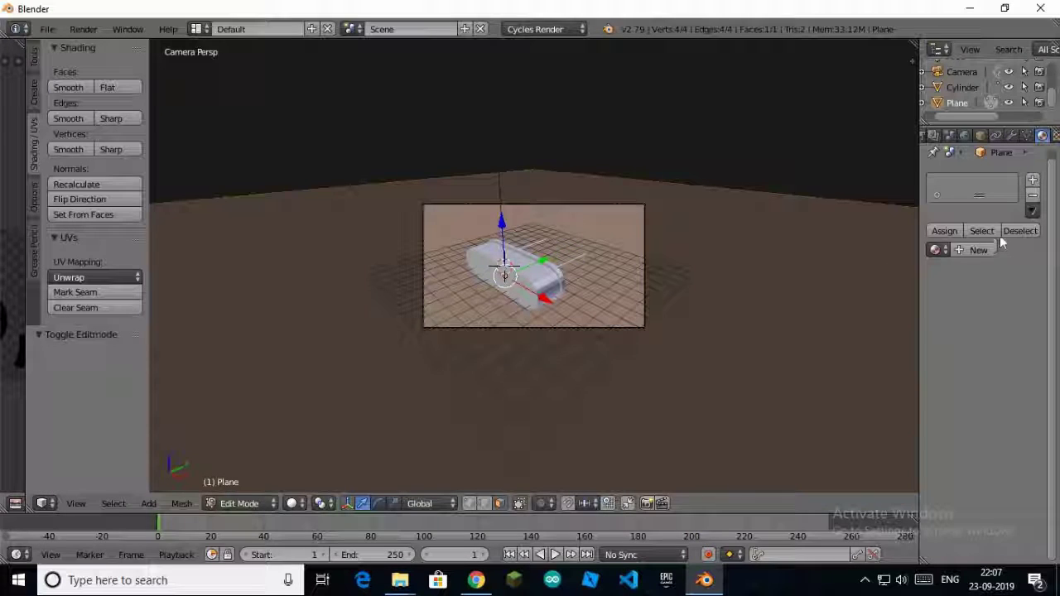
{"action": "left_click", "coordinate": [972, 248]}
{"action": "left_click", "coordinate": [998, 362]}
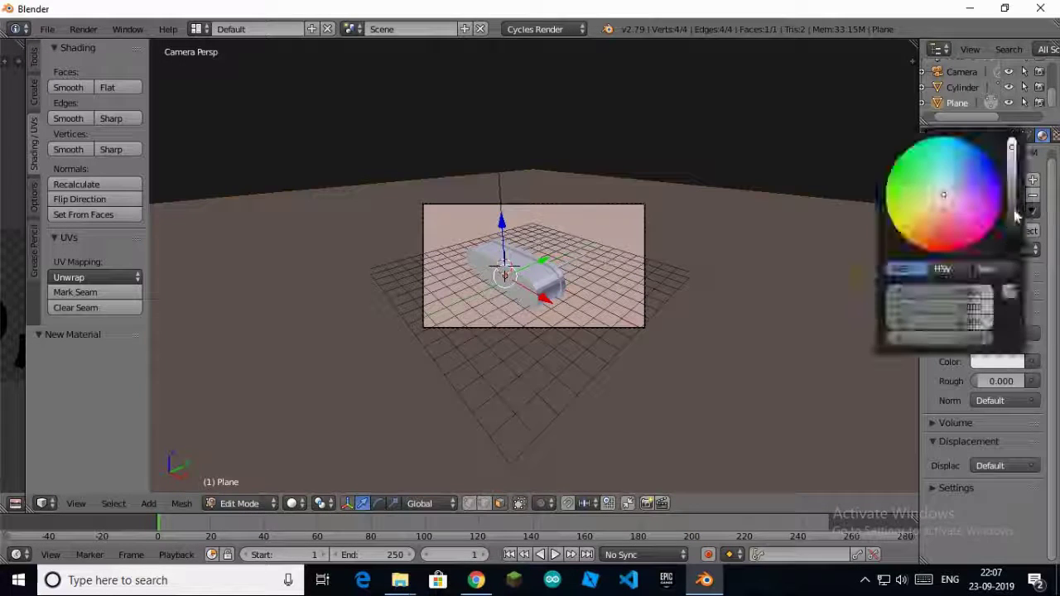
{"action": "left_click", "coordinate": [1011, 207]}
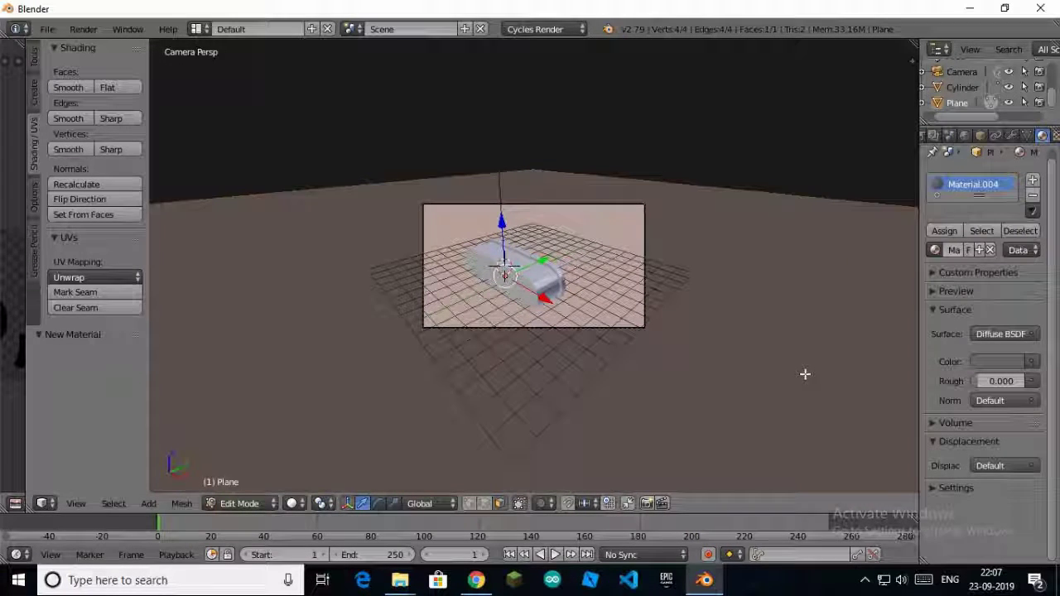
{"action": "key", "text": "shift+z"}
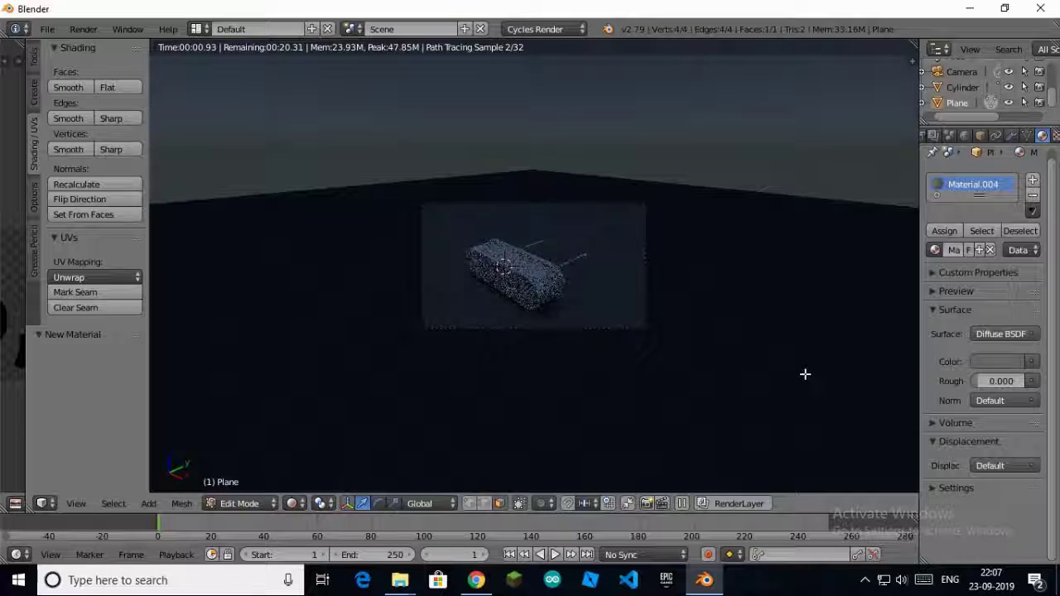
{"action": "key", "text": "shift+z"}
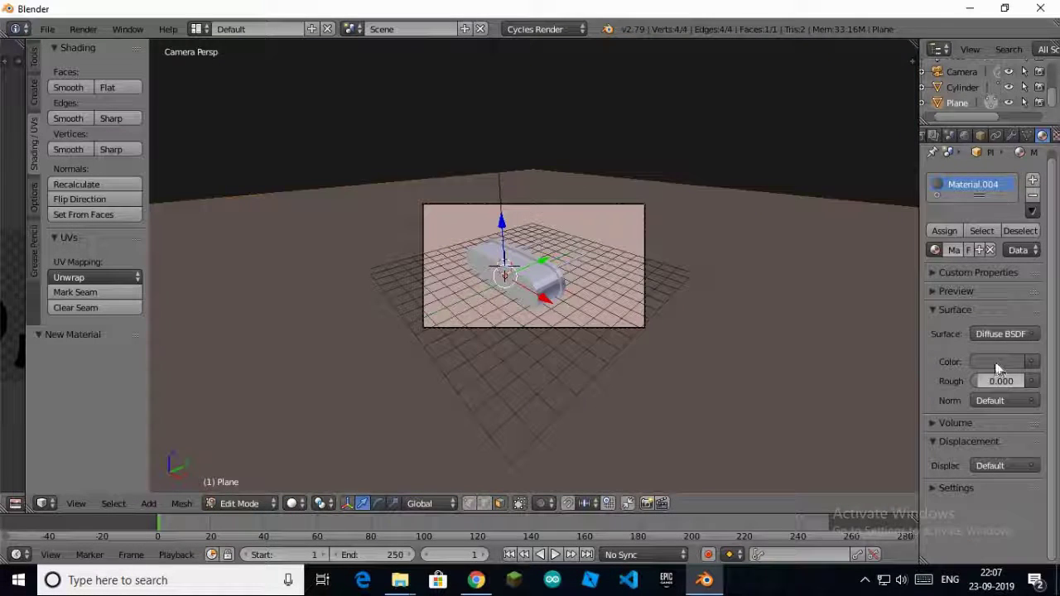
Lighten the plane's colour to a light grey (~0.477) and check it in rendered preview
{"action": "left_click", "coordinate": [999, 362]}
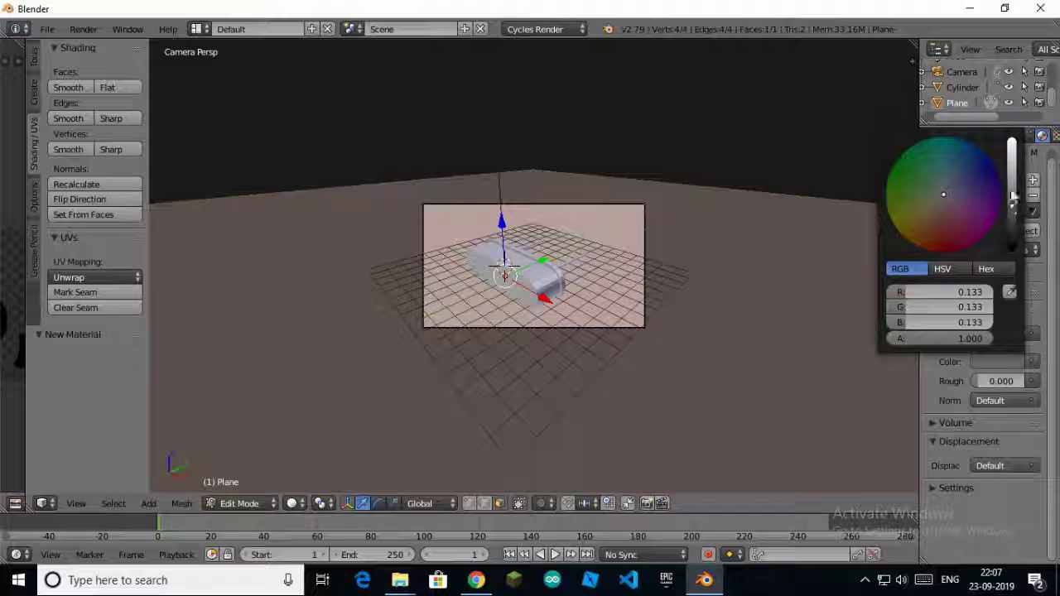
{"action": "left_click_drag", "start_coordinate": [1012, 197], "coordinate": [1012, 149]}
{"action": "key", "text": "shift+z"}
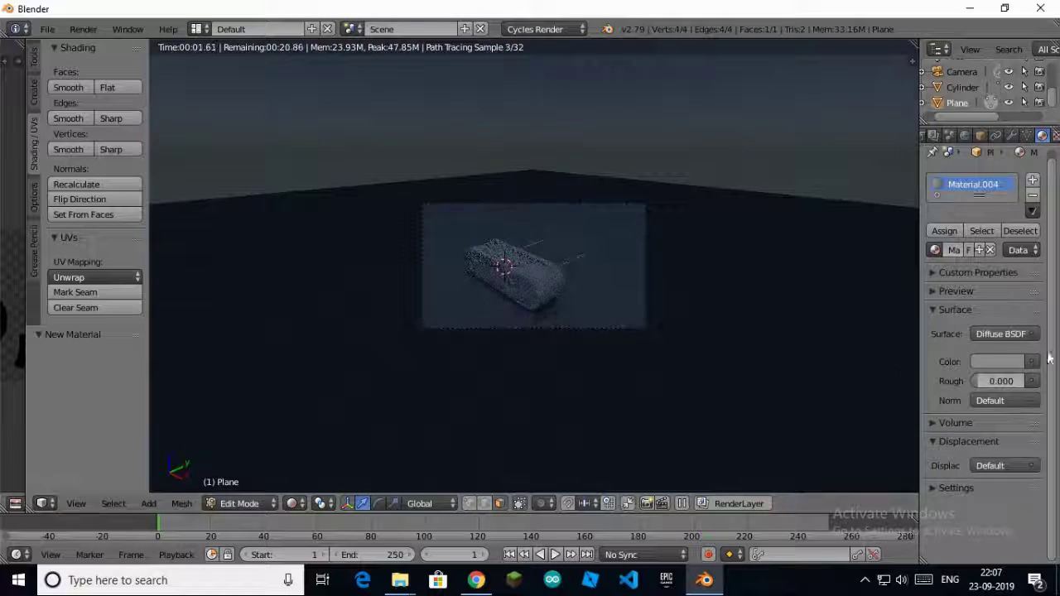
{"action": "left_click", "coordinate": [1006, 364]}
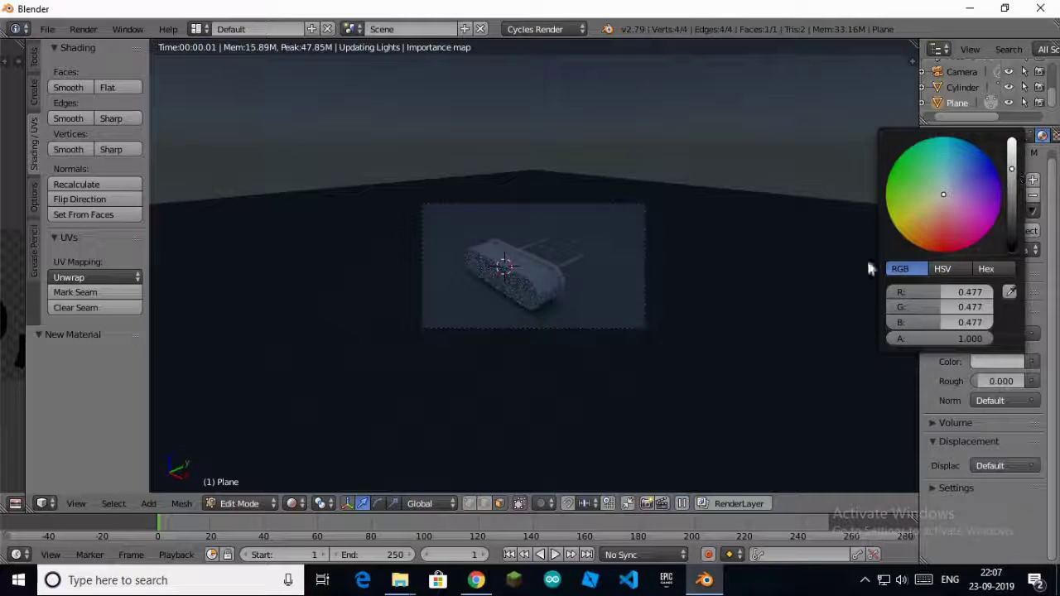
{"action": "scroll", "coordinate": [675, 359], "scroll_direction": "up", "scroll_amount": 3}
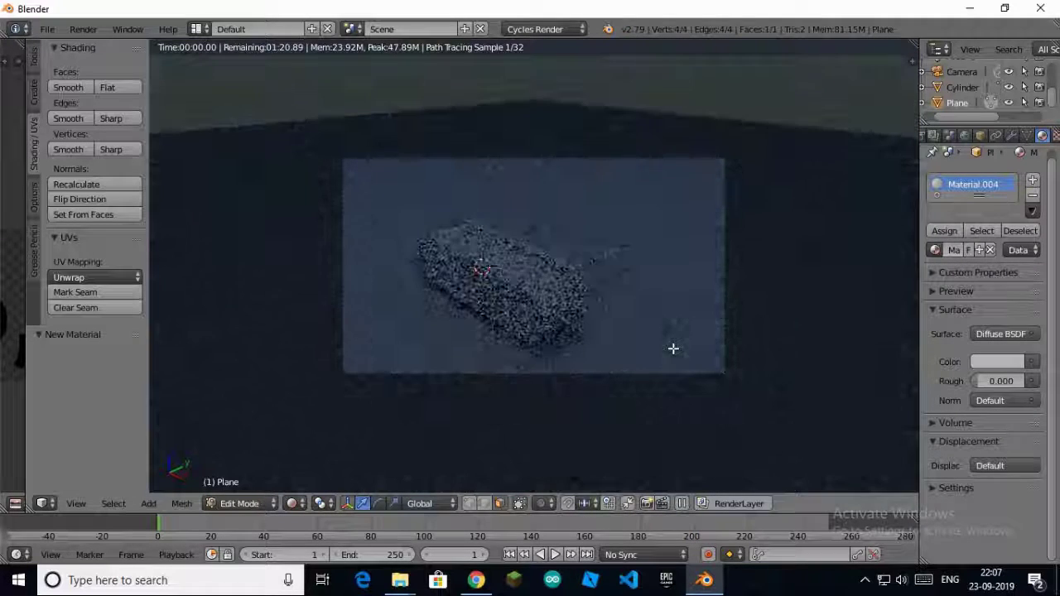
{"action": "scroll", "coordinate": [640, 349], "scroll_direction": "up", "scroll_amount": 2}
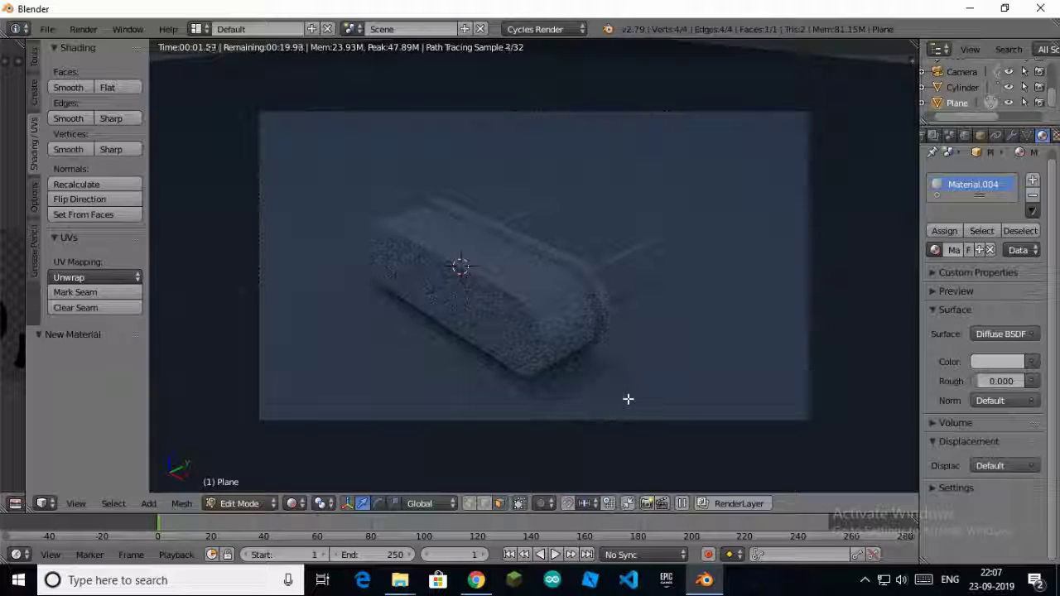
{"action": "scroll", "coordinate": [617, 337], "scroll_direction": "up", "scroll_amount": 2}
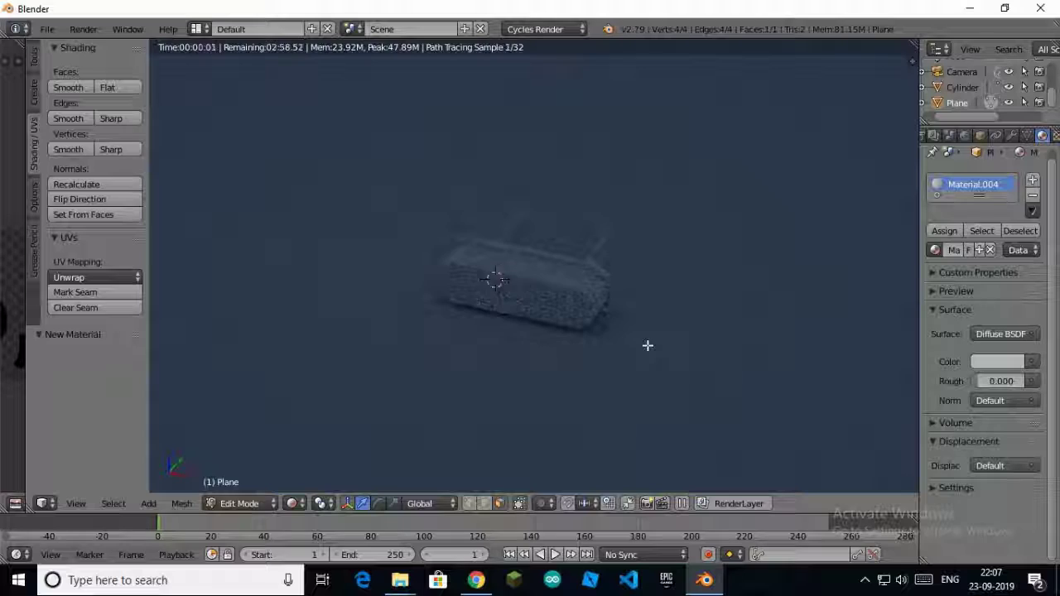
{"action": "key", "text": "shift+z"}
Return to Object Mode and select the area lamp in an orthographic view
{"action": "scroll", "coordinate": [550, 326], "scroll_direction": "down", "scroll_amount": 3}
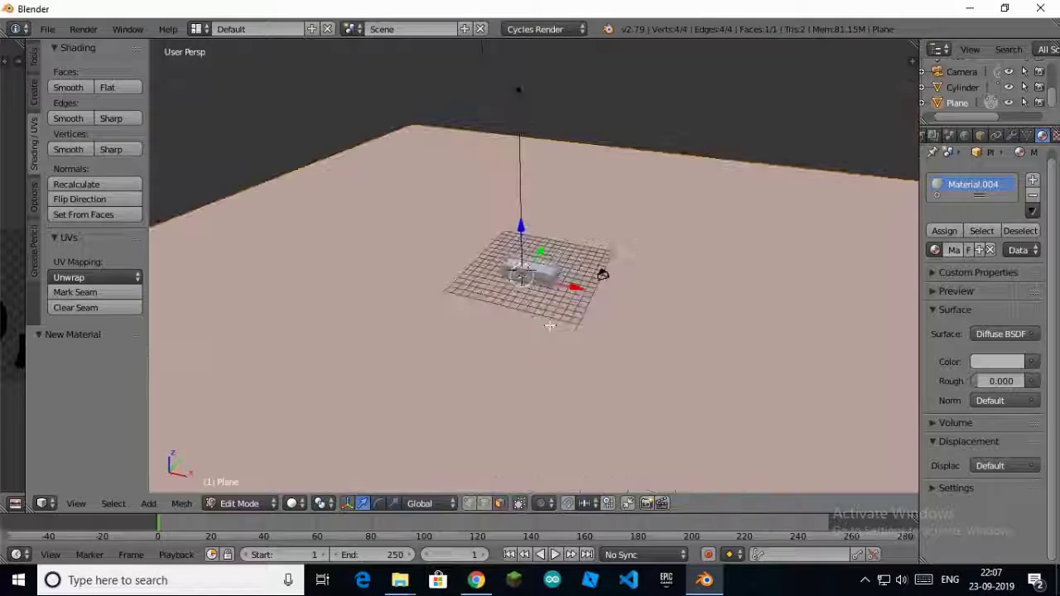
{"action": "key", "text": "Tab"}
{"action": "key", "text": "KP_5"}
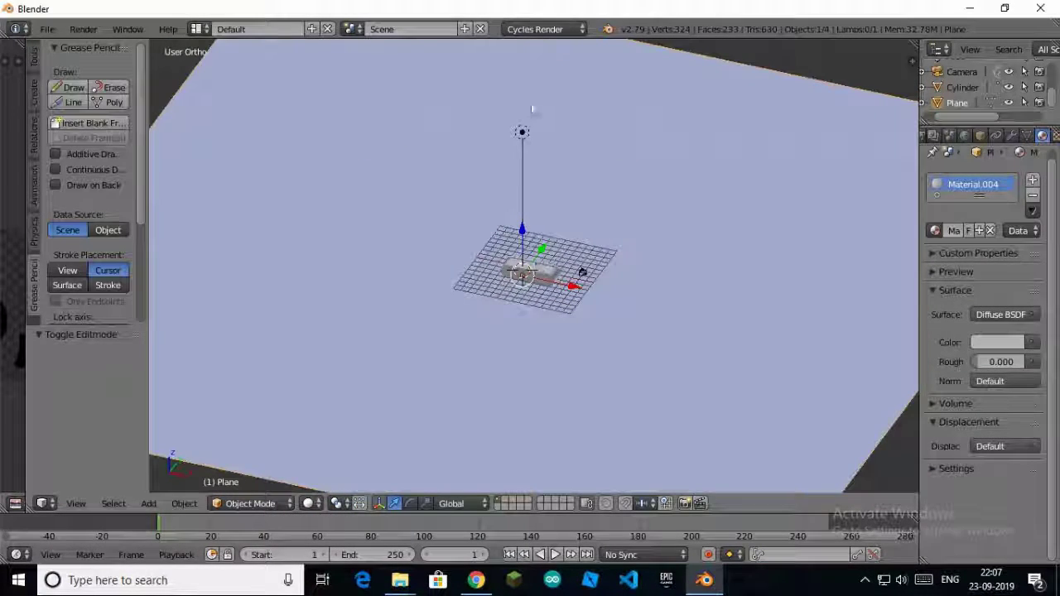
{"action": "right_click", "coordinate": [523, 134]}
{"action": "middle_click_drag", "start_coordinate": [580, 166], "coordinate": [578, 202]}
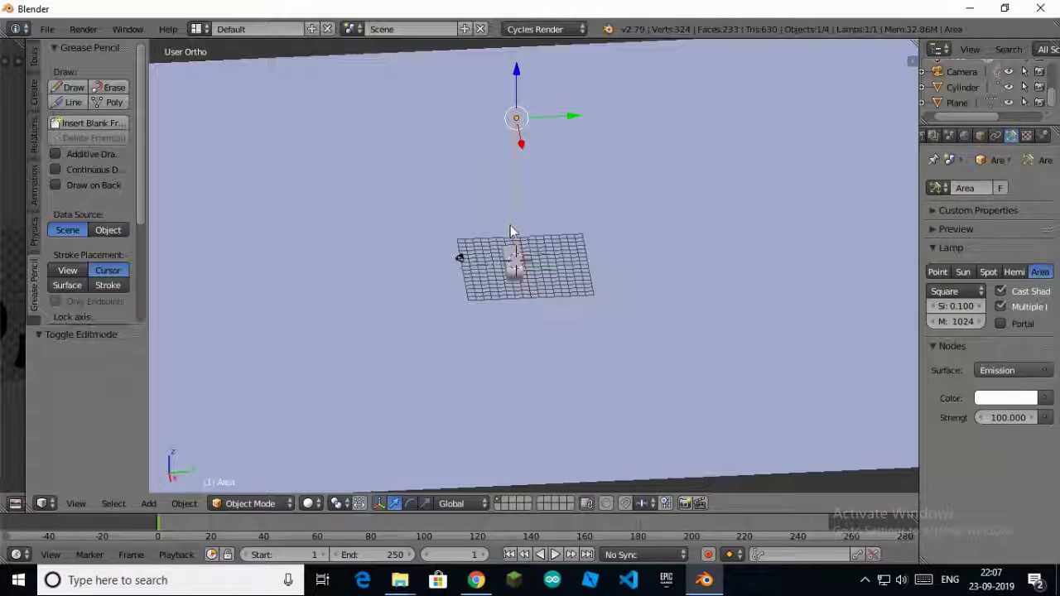
Tilt the area lamp about the X axis and slide it along Y to 8.754
{"action": "key", "text": "g"}
{"action": "key", "text": "r"}
{"action": "key", "text": "x"}
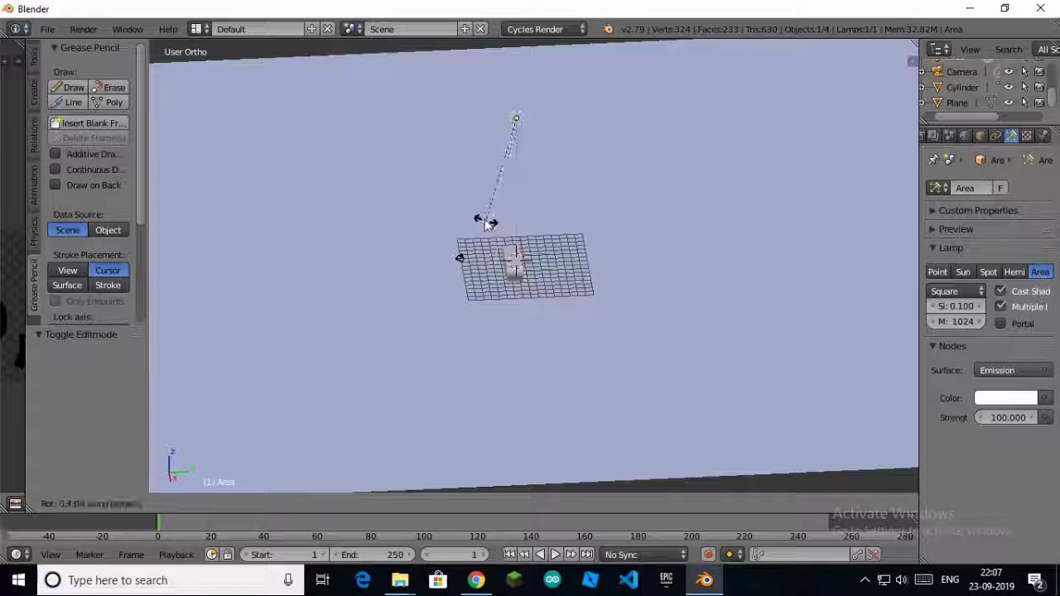
{"action": "left_click", "coordinate": [468, 216]}
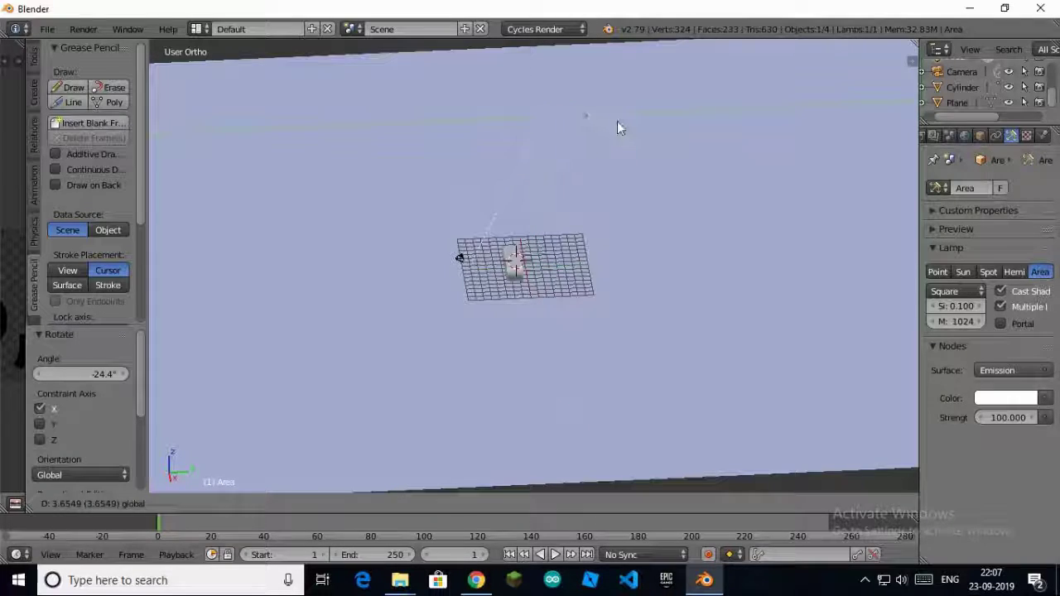
{"action": "left_click_drag", "start_coordinate": [548, 124], "coordinate": [617, 129]}
Preview the lit scene through the camera in rendered shading
{"action": "key", "text": "KP_0"}
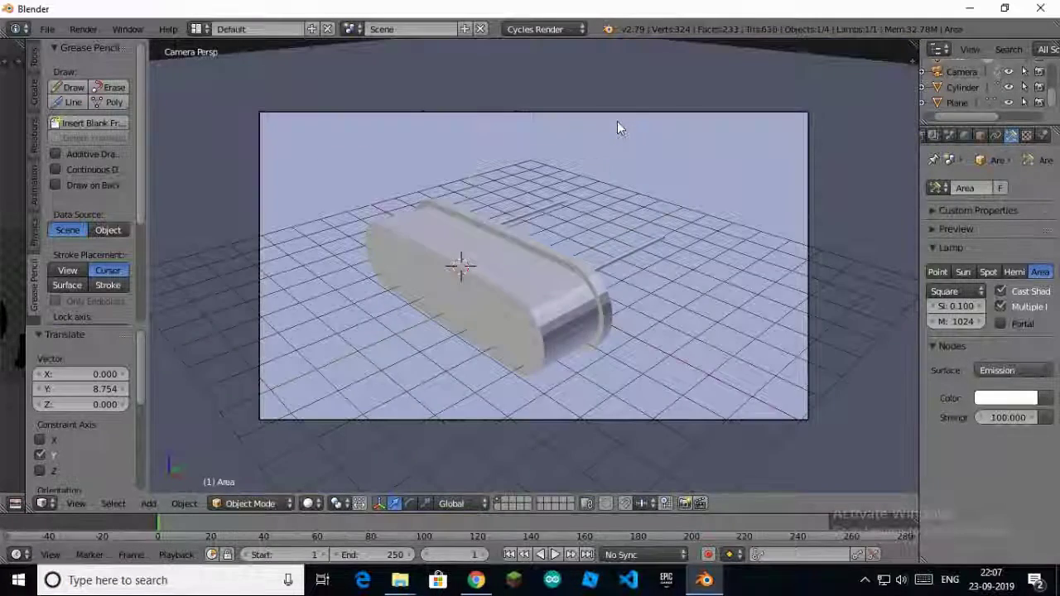
{"action": "key", "text": "shift+z"}
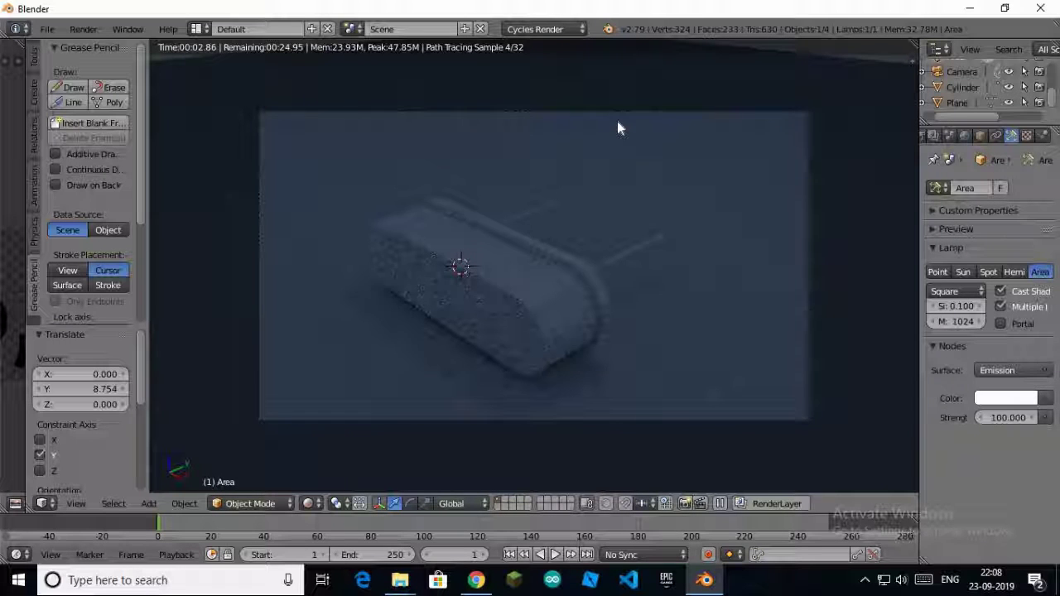
{"action": "scroll", "coordinate": [967, 135], "scroll_direction": "up", "scroll_amount": 2}
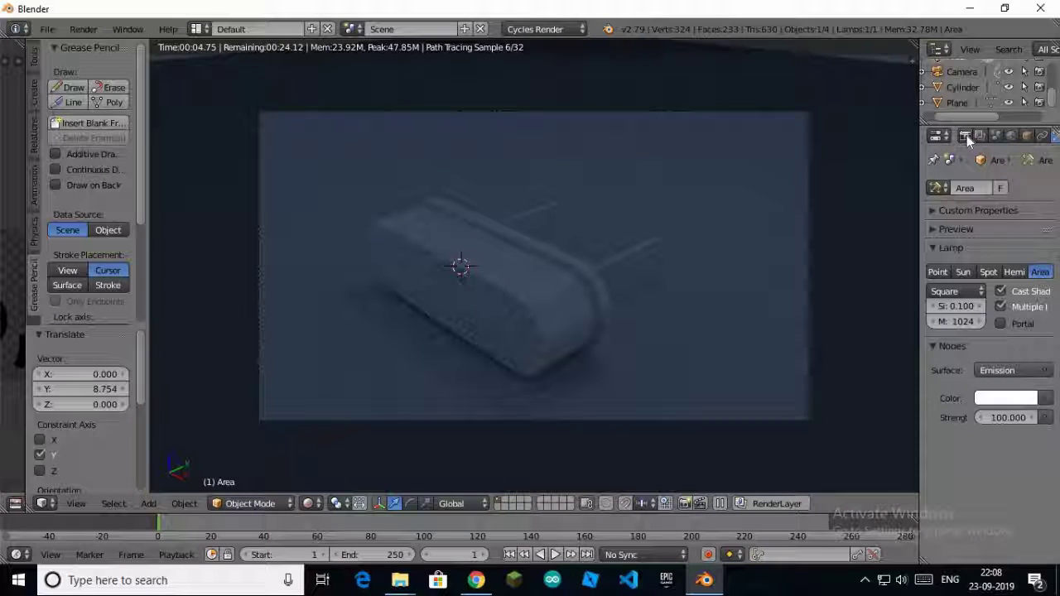
{"action": "left_click", "coordinate": [965, 135]}
Render the final Cycles image and pan the Render Result while the tiles finish
{"action": "left_click", "coordinate": [944, 206]}
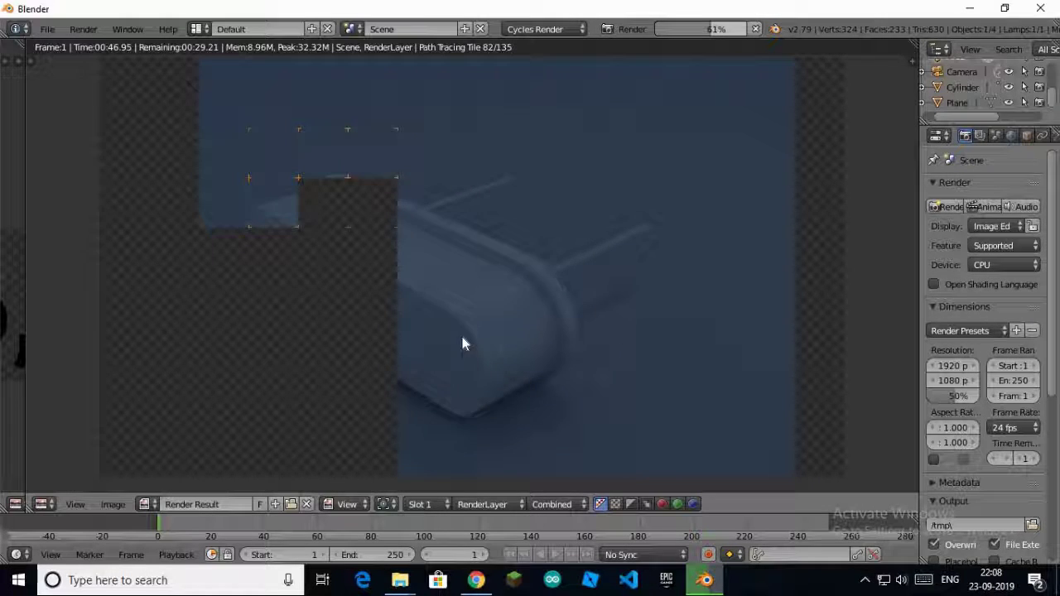
{"action": "scroll", "coordinate": [467, 334], "scroll_direction": "up", "scroll_amount": 4}
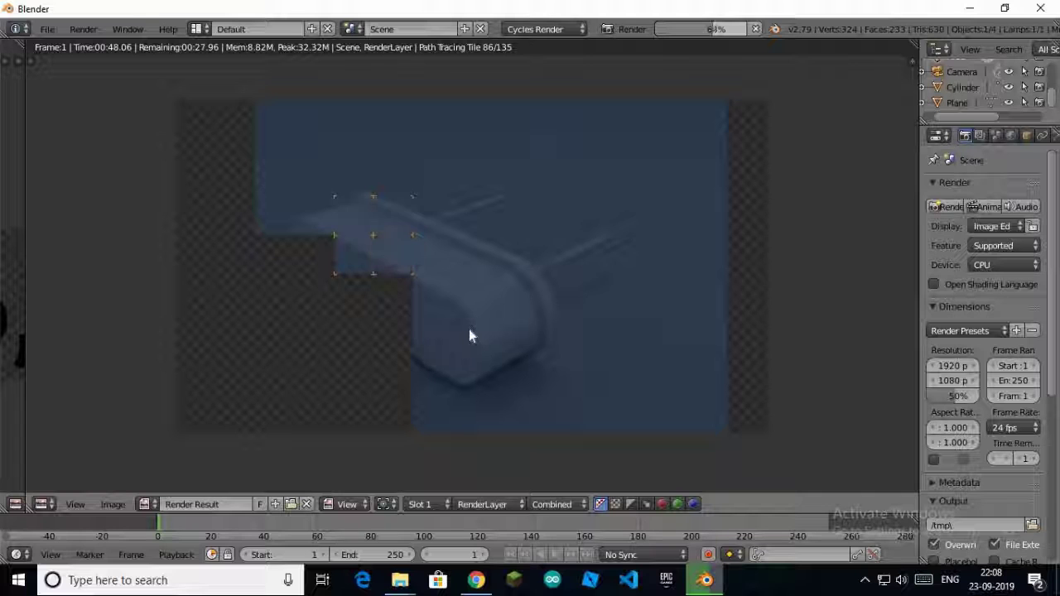
{"action": "mouse_move", "coordinate": [429, 331]}
{"action": "middle_mouse_down"}
{"action": "mouse_move", "coordinate": [475, 338]}
{"action": "mouse_move", "coordinate": [452, 315]}
{"action": "mouse_move", "coordinate": [429, 331]}
{"action": "mouse_move", "coordinate": [461, 324]}
{"action": "mouse_move", "coordinate": [459, 314]}
{"action": "middle_mouse_up"}
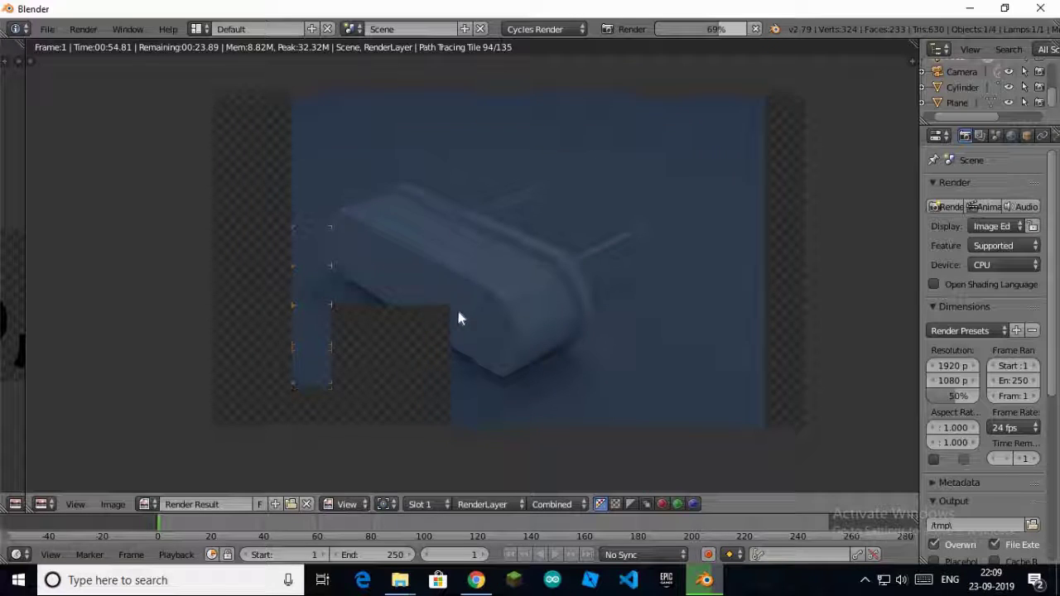
{"action": "scroll", "coordinate": [422, 391], "scroll_direction": "up", "scroll_amount": 3}
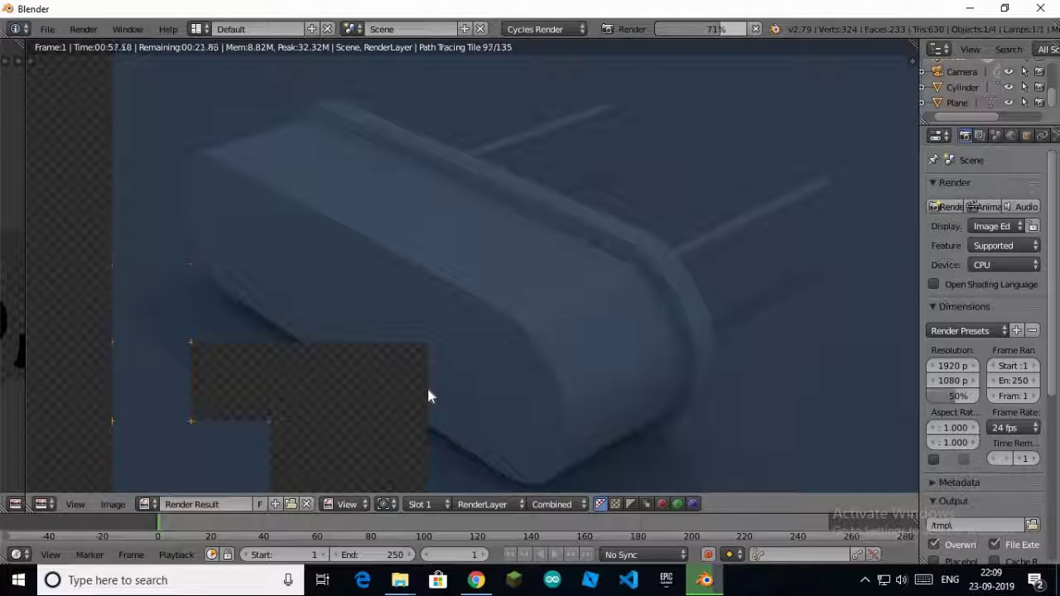
{"action": "scroll", "coordinate": [428, 395], "scroll_direction": "up", "scroll_amount": 1}
{"action": "scroll", "coordinate": [428, 396], "scroll_direction": "down", "scroll_amount": 4}
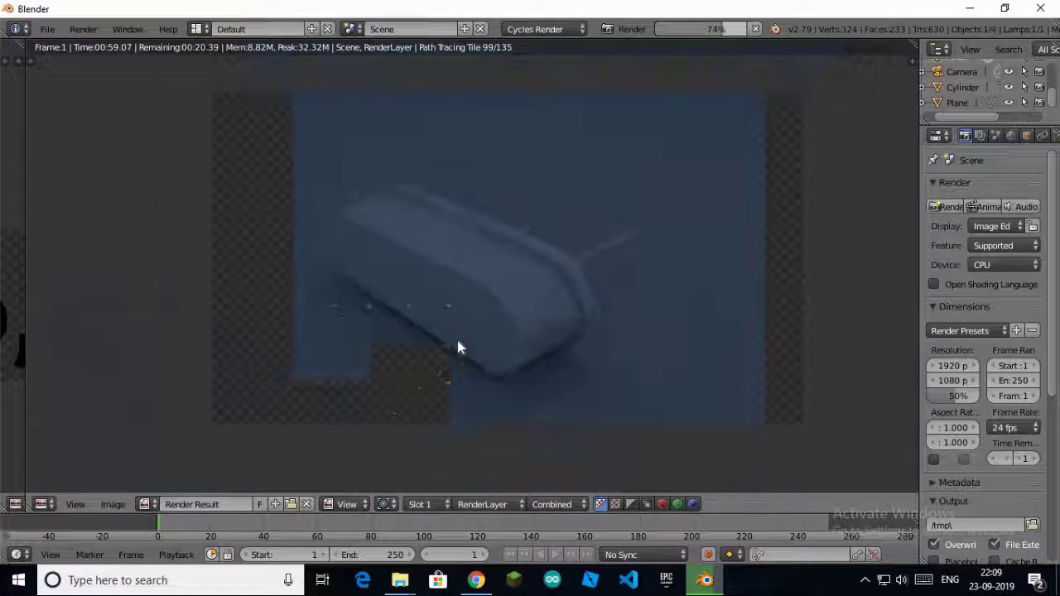
{"action": "mouse_move", "coordinate": [536, 249]}
{"action": "middle_mouse_down"}
{"action": "mouse_move", "coordinate": [572, 284]}
{"action": "mouse_move", "coordinate": [565, 272]}
{"action": "mouse_move", "coordinate": [546, 279]}
{"action": "mouse_move", "coordinate": [576, 279]}
{"action": "mouse_move", "coordinate": [547, 272]}
{"action": "mouse_move", "coordinate": [533, 287]}
{"action": "mouse_move", "coordinate": [522, 274]}
{"action": "mouse_move", "coordinate": [539, 270]}
{"action": "middle_mouse_up"}
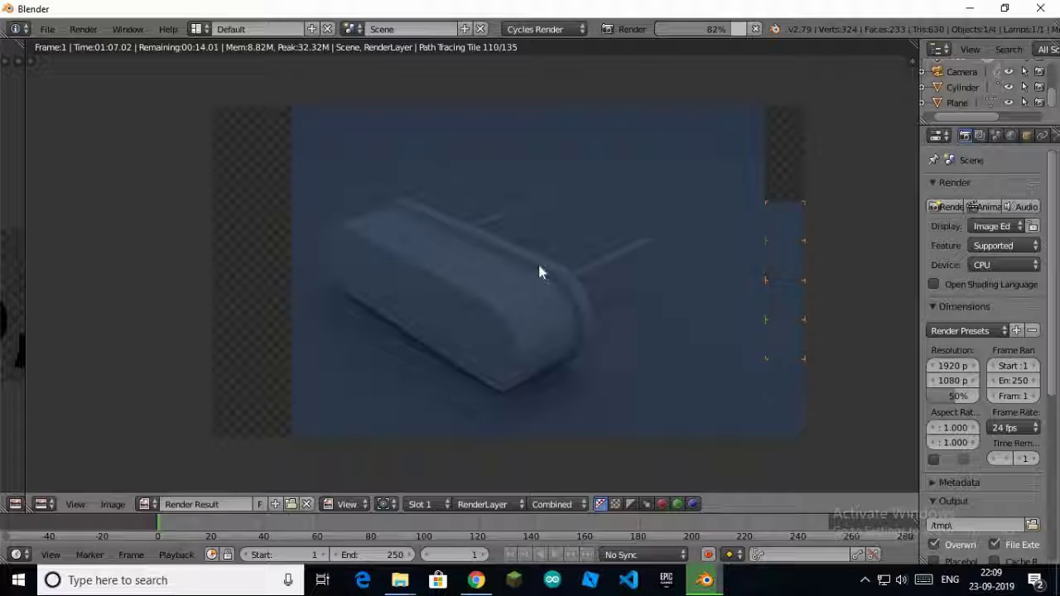